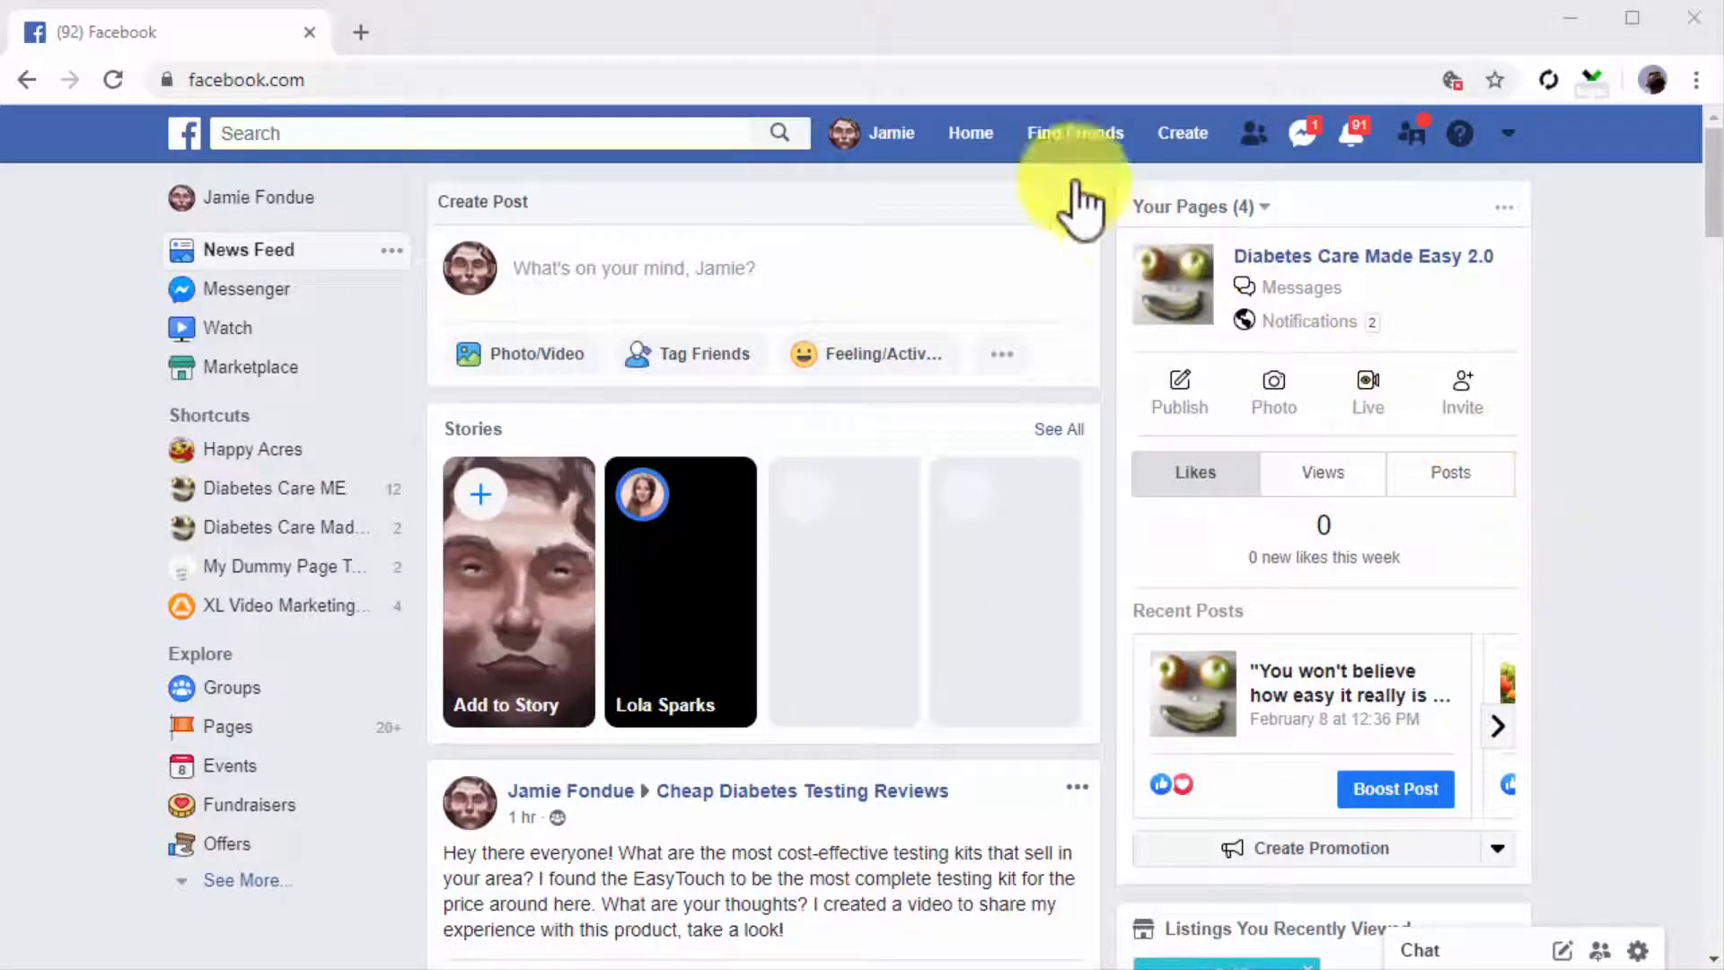
left_click(937, 79)
type("https://www.facebook.com/adsmanager/creation")
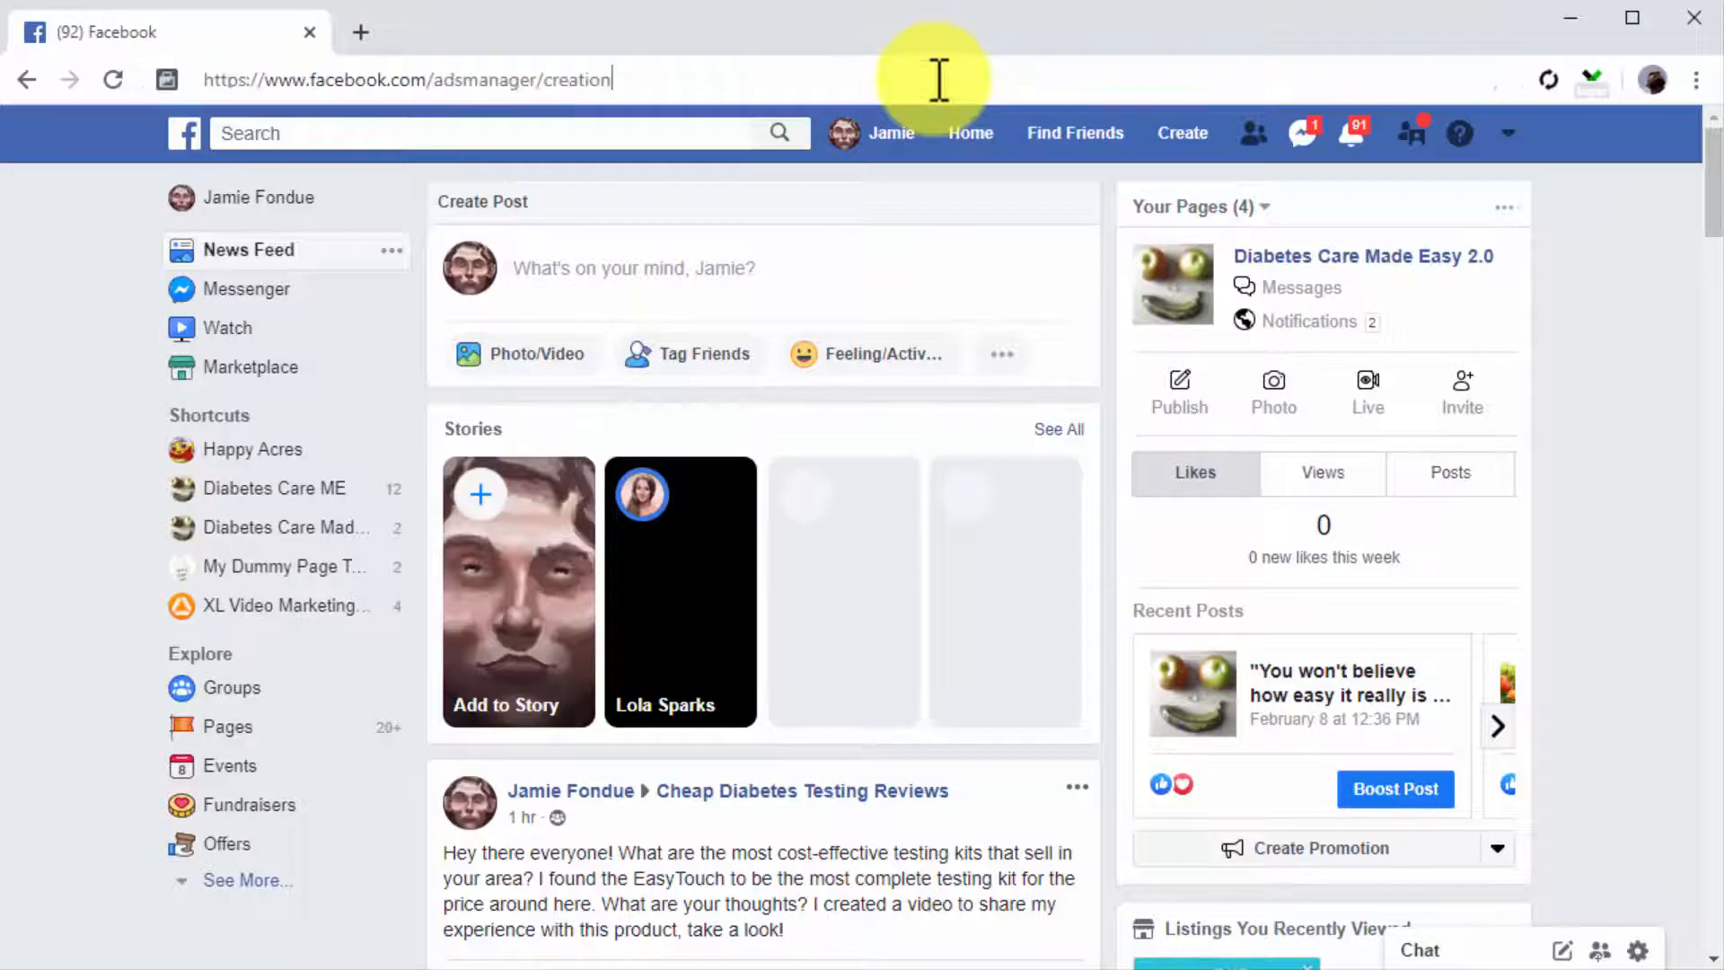
key("Return")
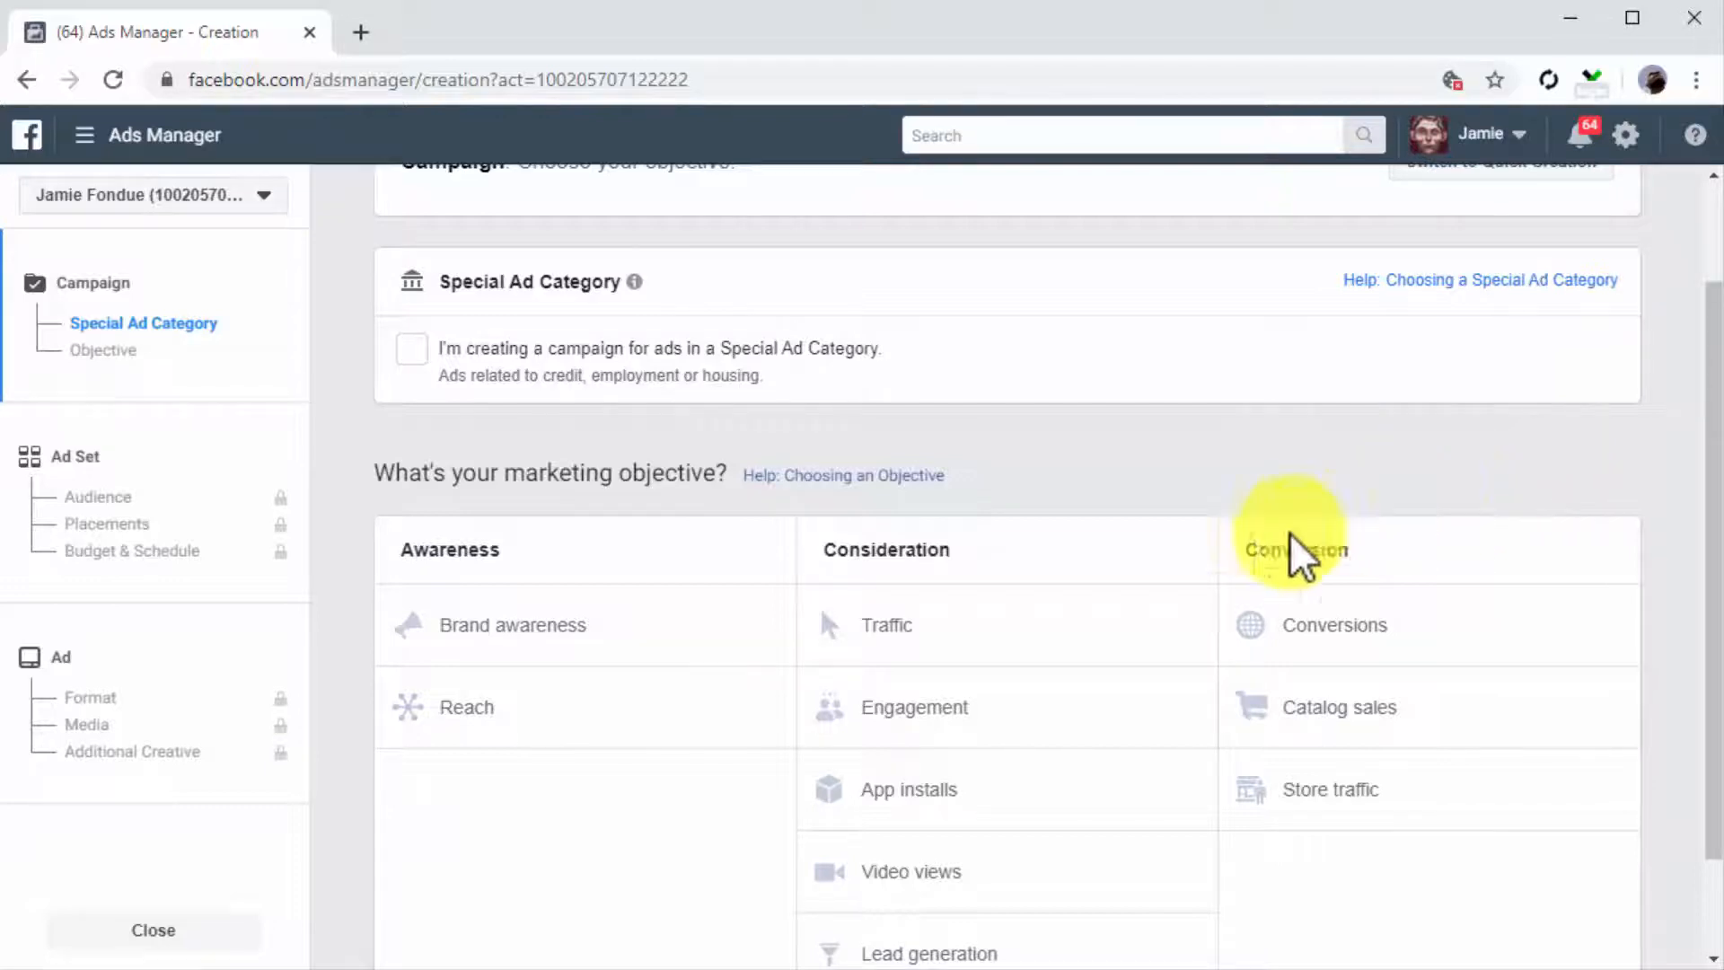
Step: Choose the Traffic objective, name the campaign My FB Traffic Campaign, and proceed to the ad account setup
left_click(1027, 606)
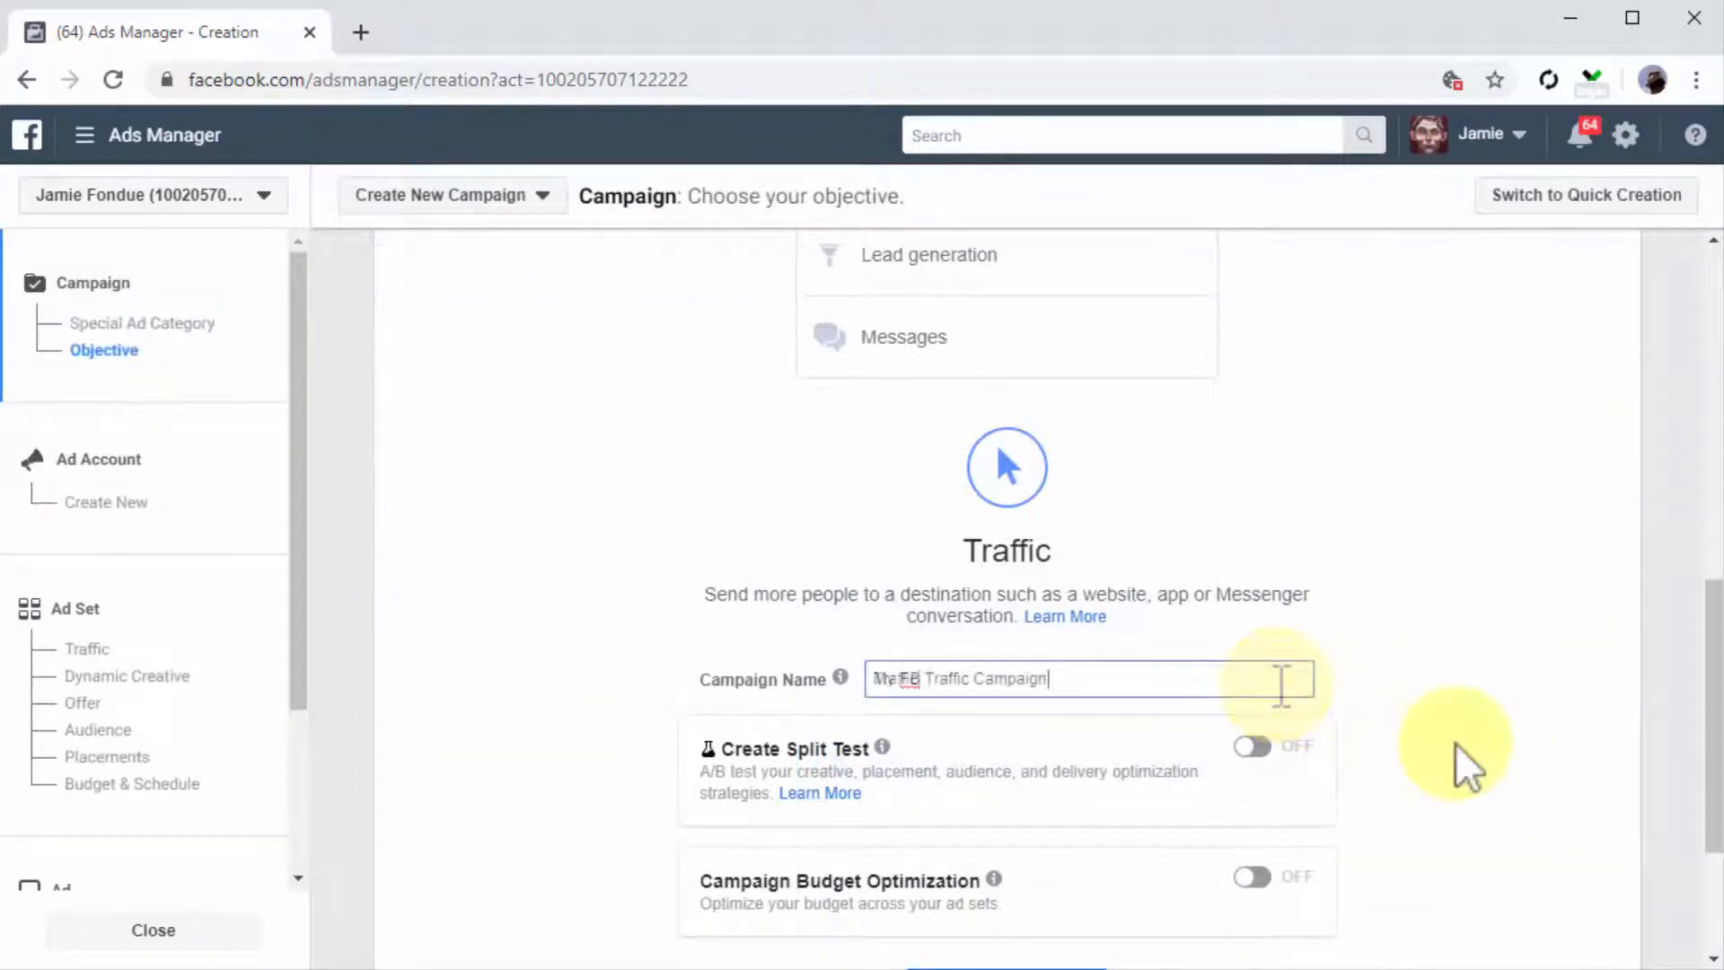
scroll(1455, 745, "down", 2)
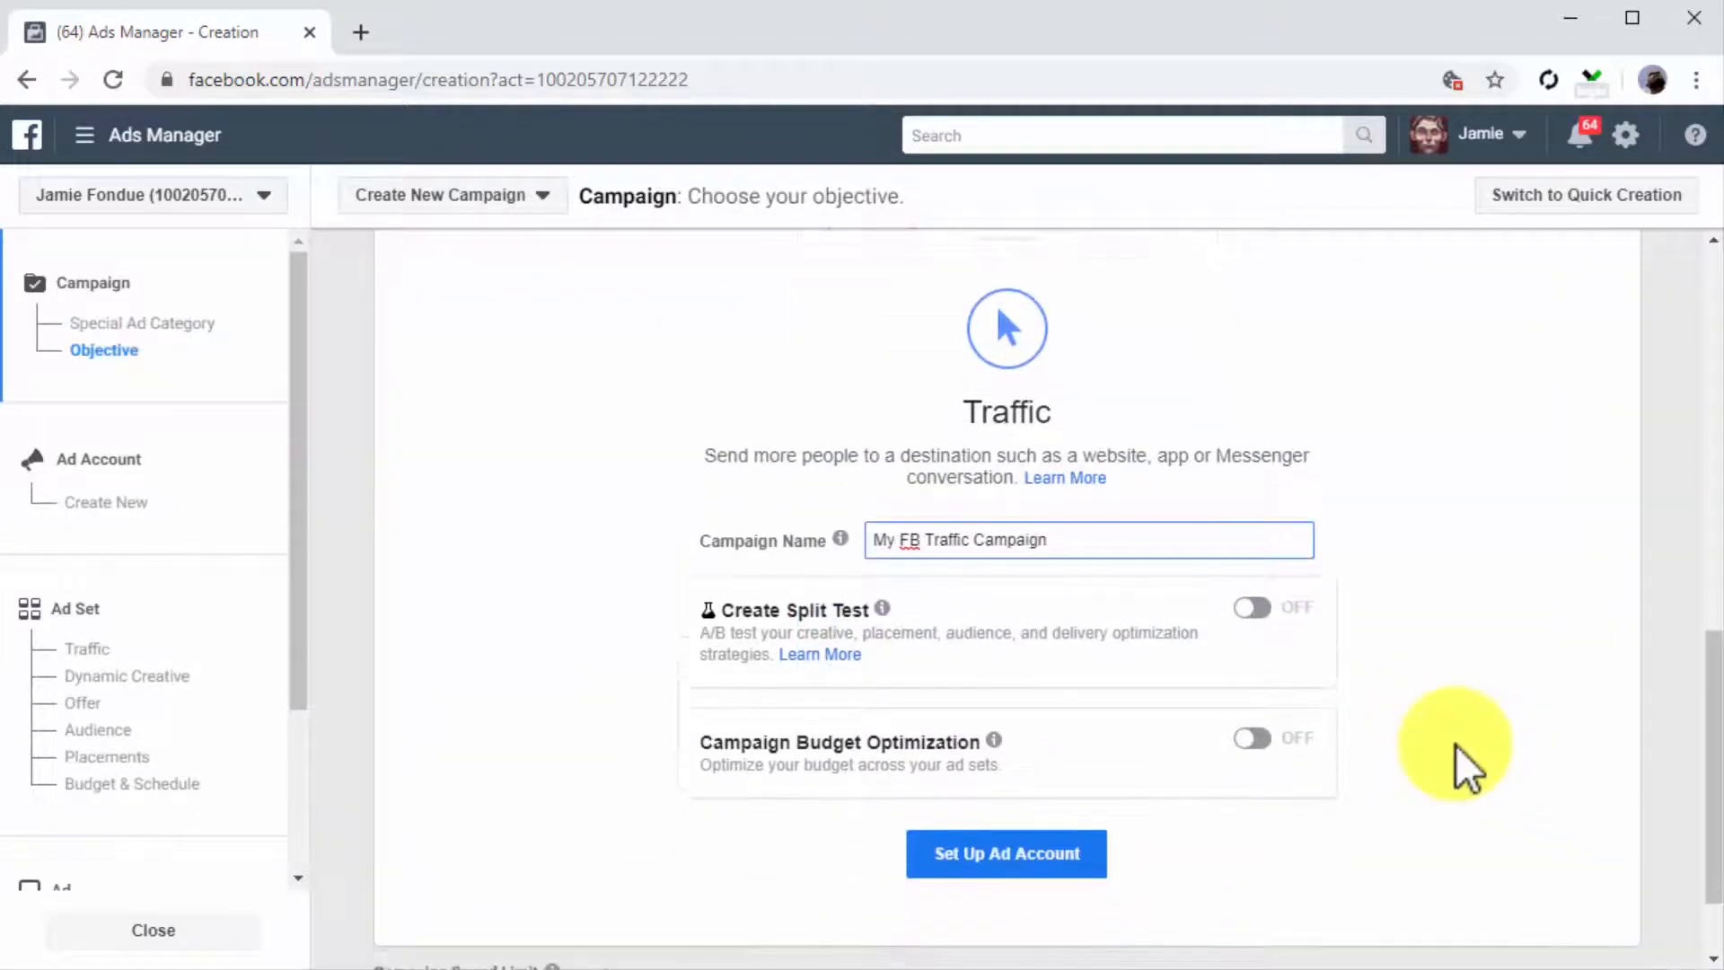
scroll(1456, 745, "down", 1)
left_click(1062, 736)
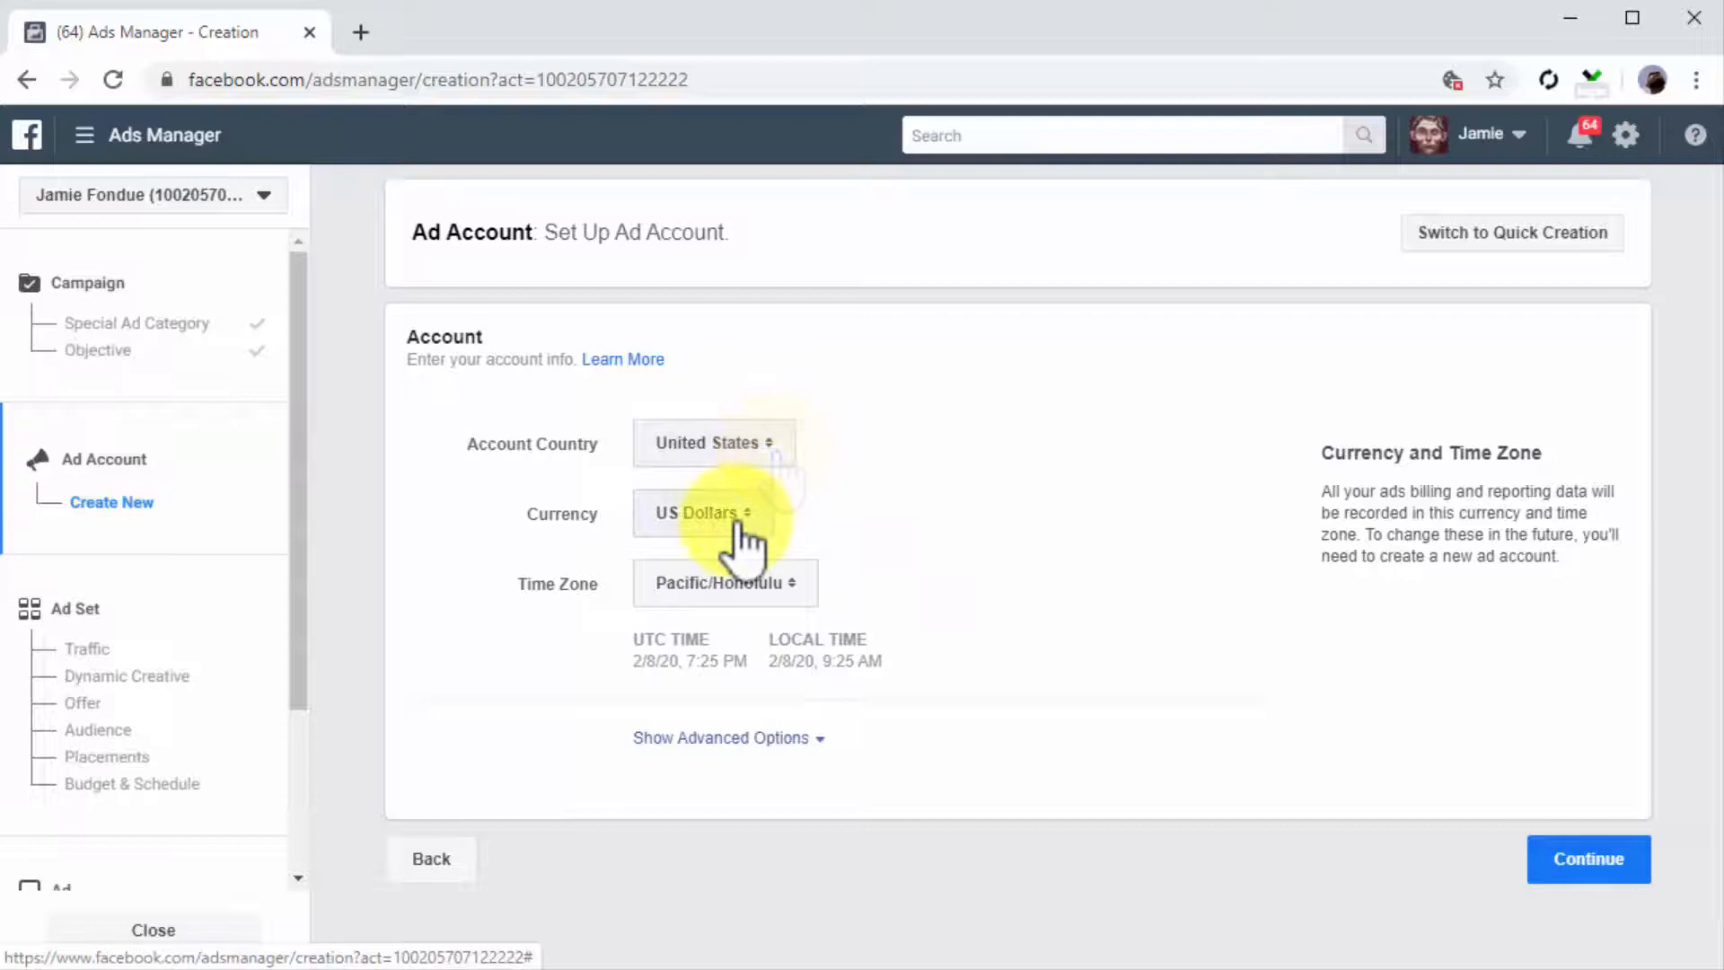
Step: Keep United States, US Dollars and the Pacific/Honolulu time zone for the ad account and continue to the ad set
left_click(715, 584)
left_click(715, 585)
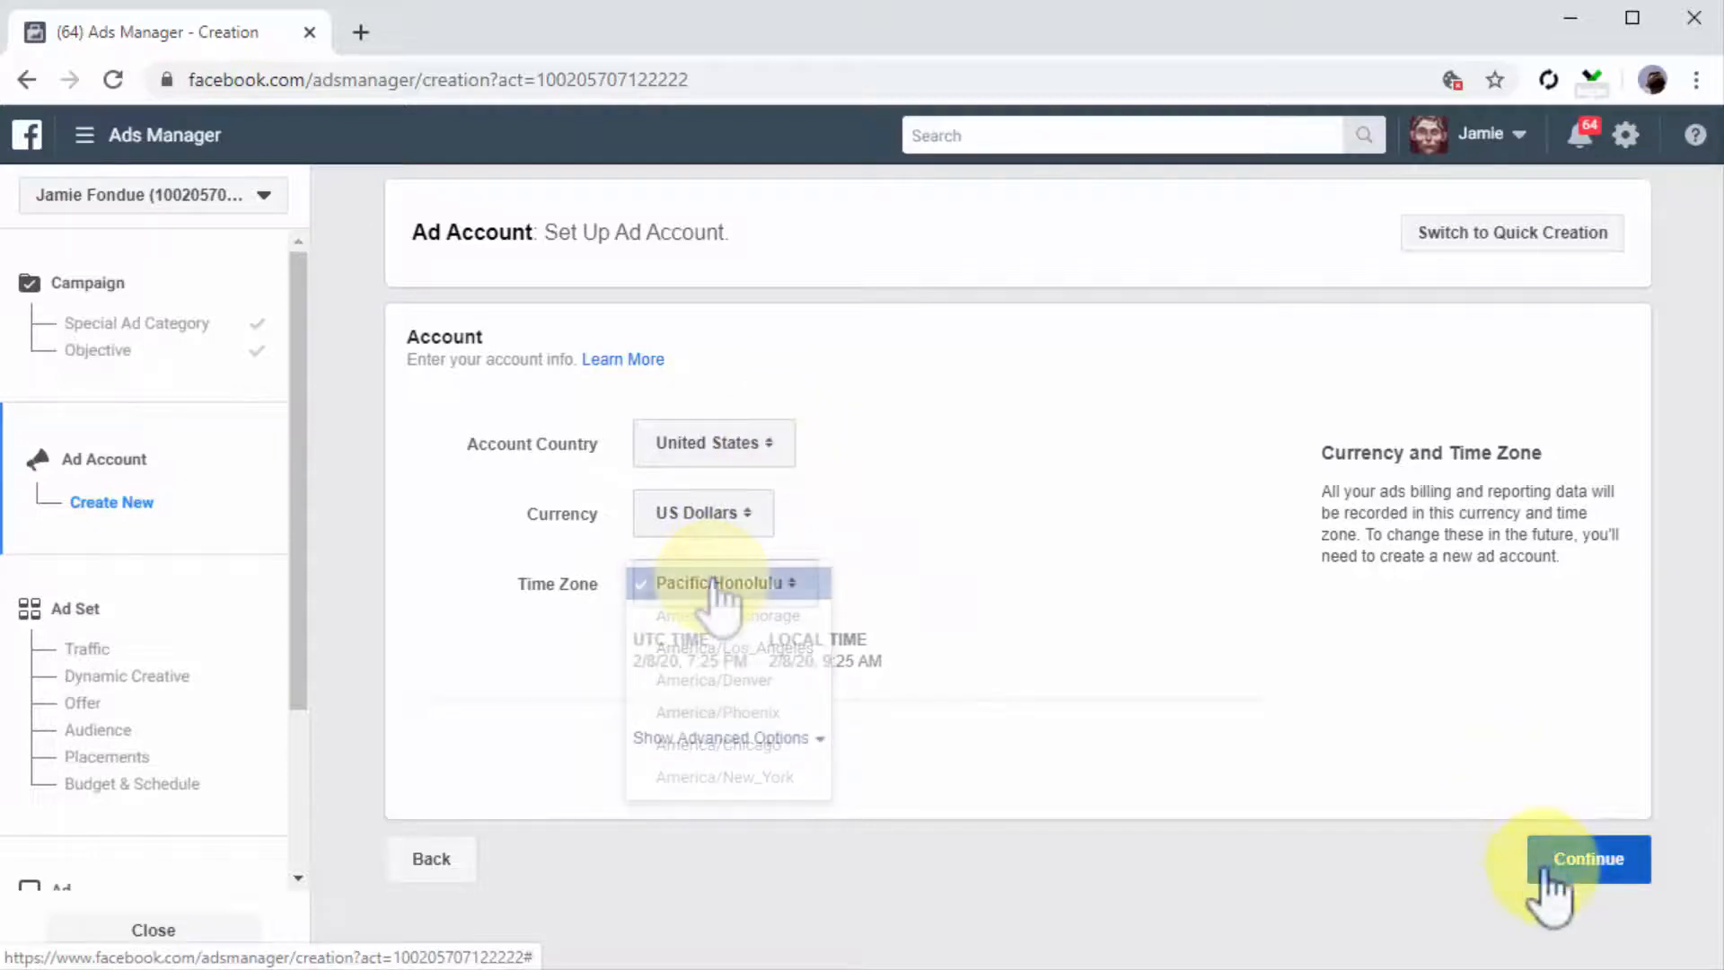
left_click(1546, 869)
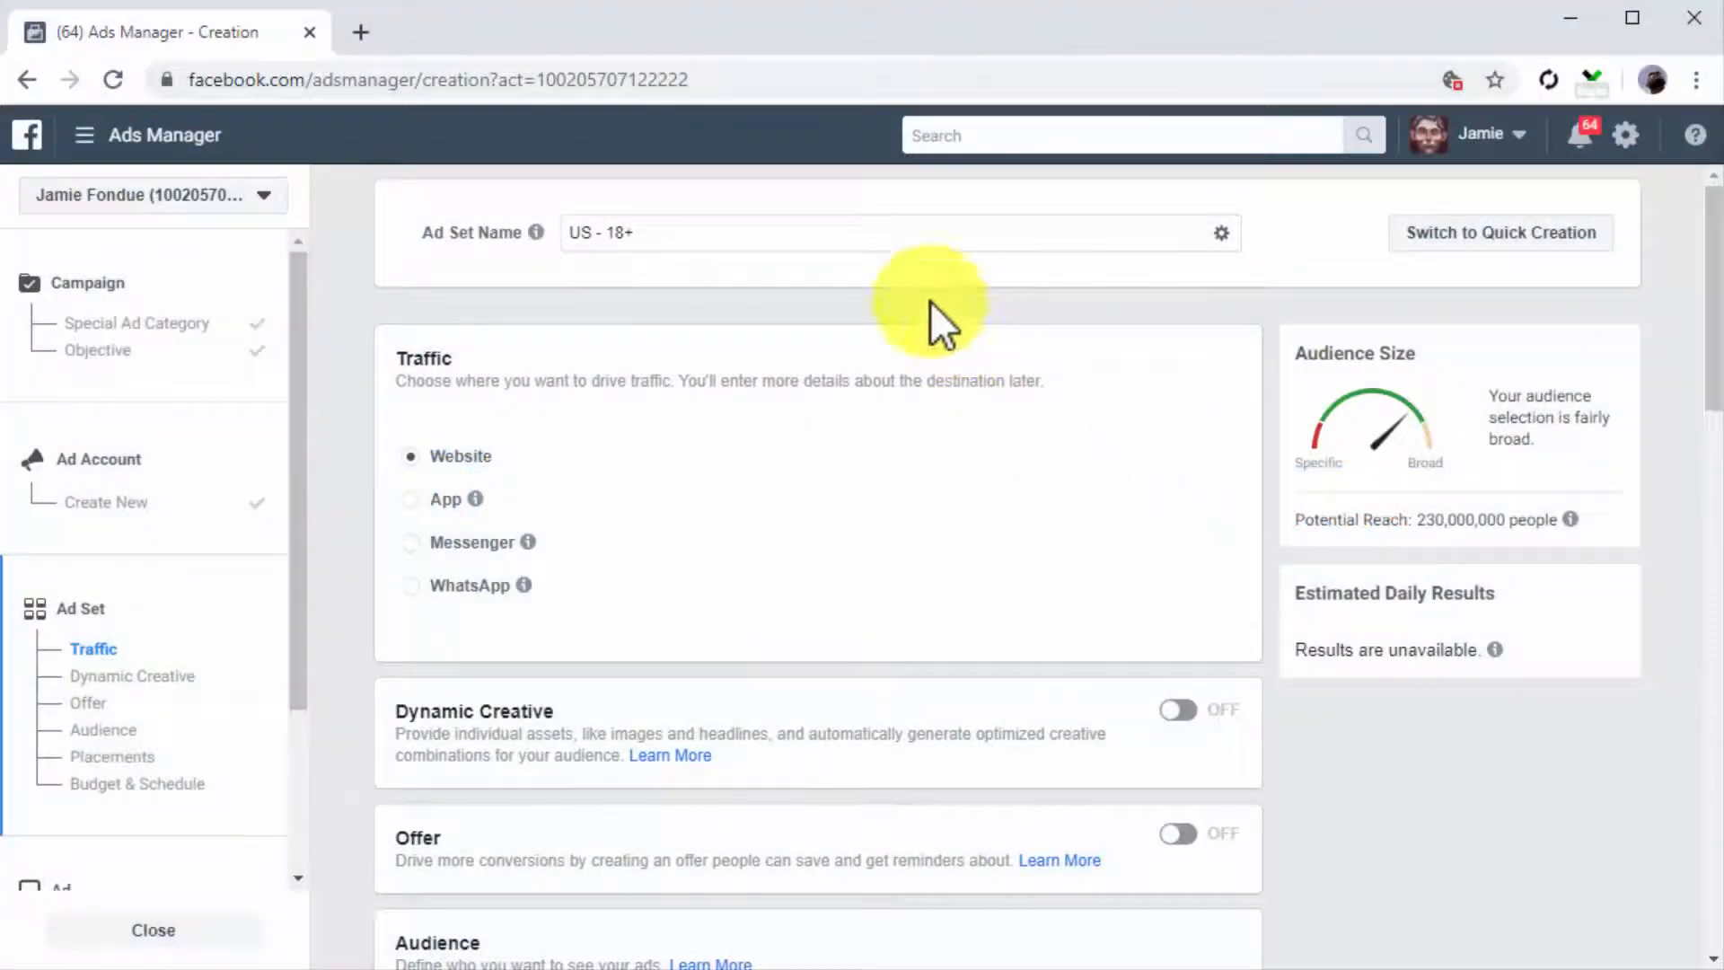
Step: Rename the ad set as FB Traffic Ad Set and select Website as the traffic destination
left_click(850, 232)
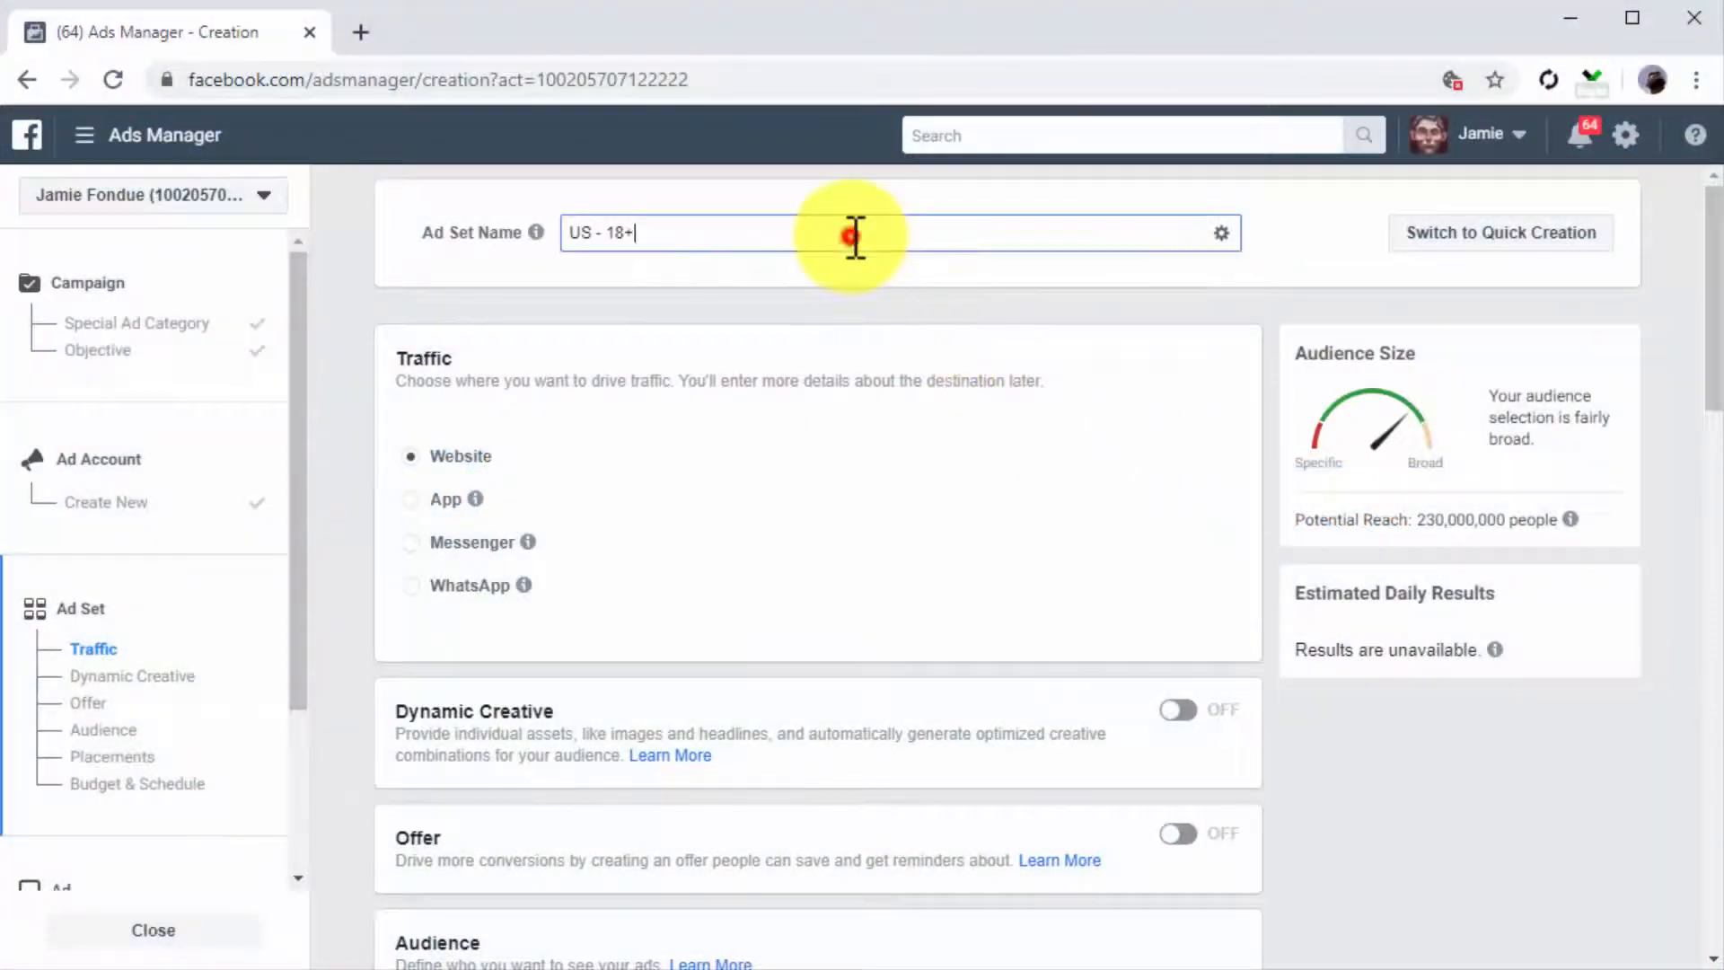
key("BackSpace")
key("BackSpace")
key("BackSpace")
key("BackSpace")
key("BackSpace")
key("BackSpace")
key("BackSpace")
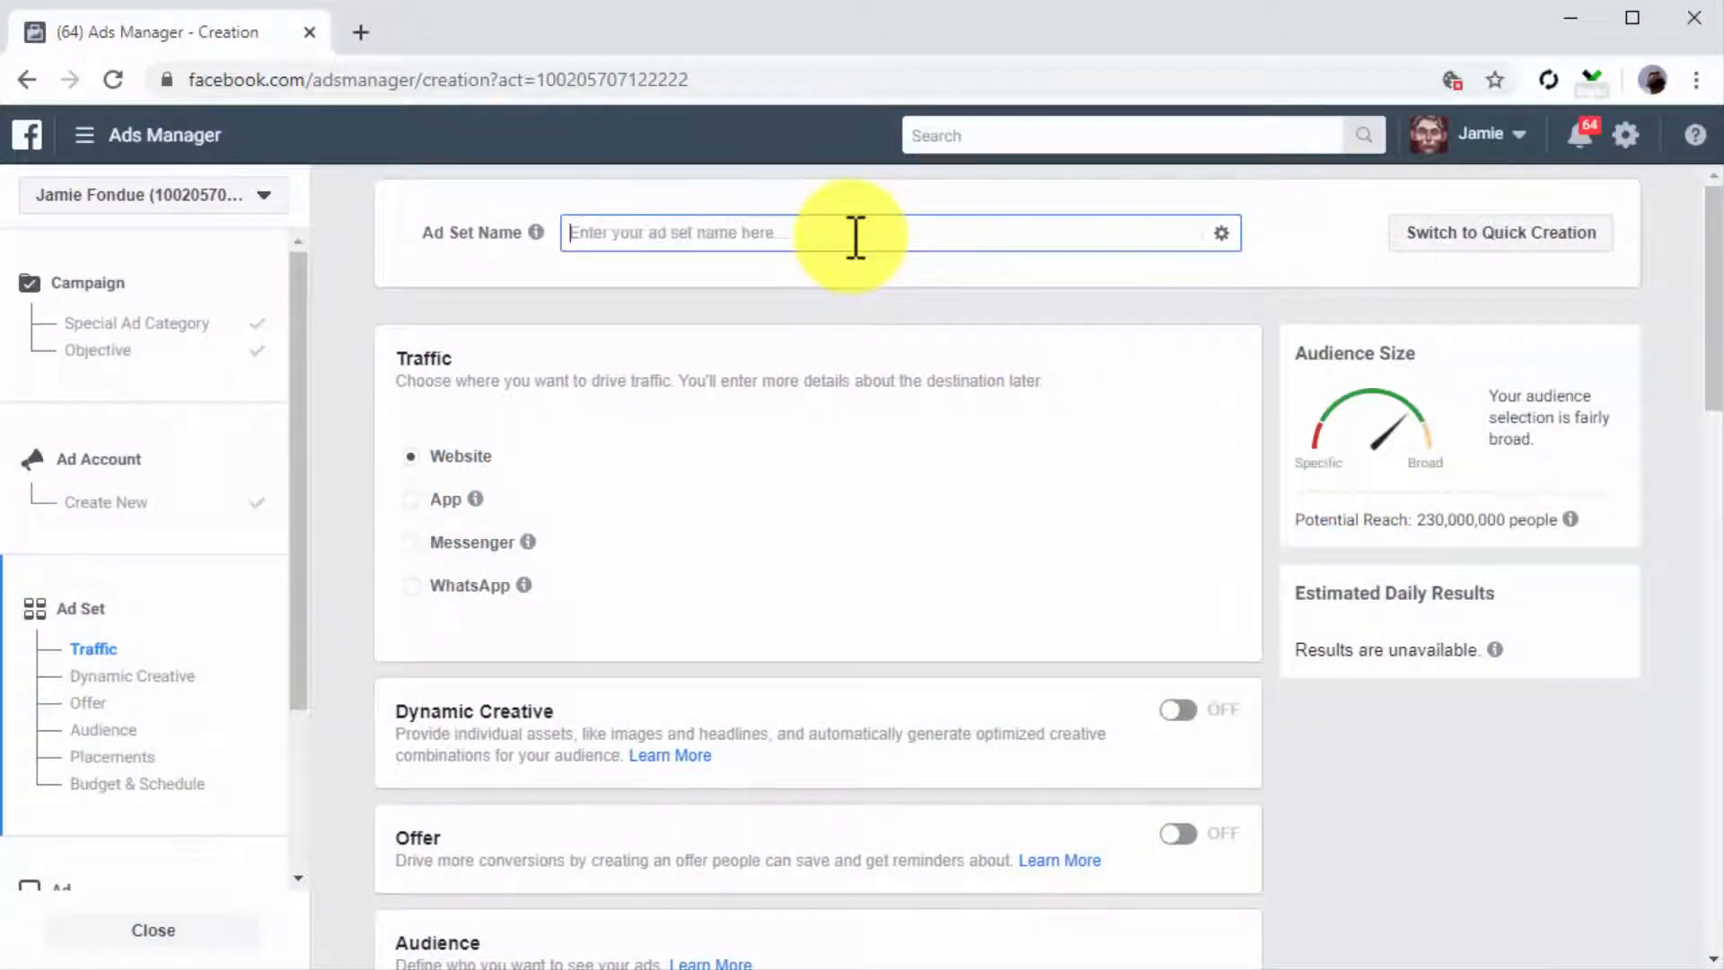
type("FB Traffic Ad Set")
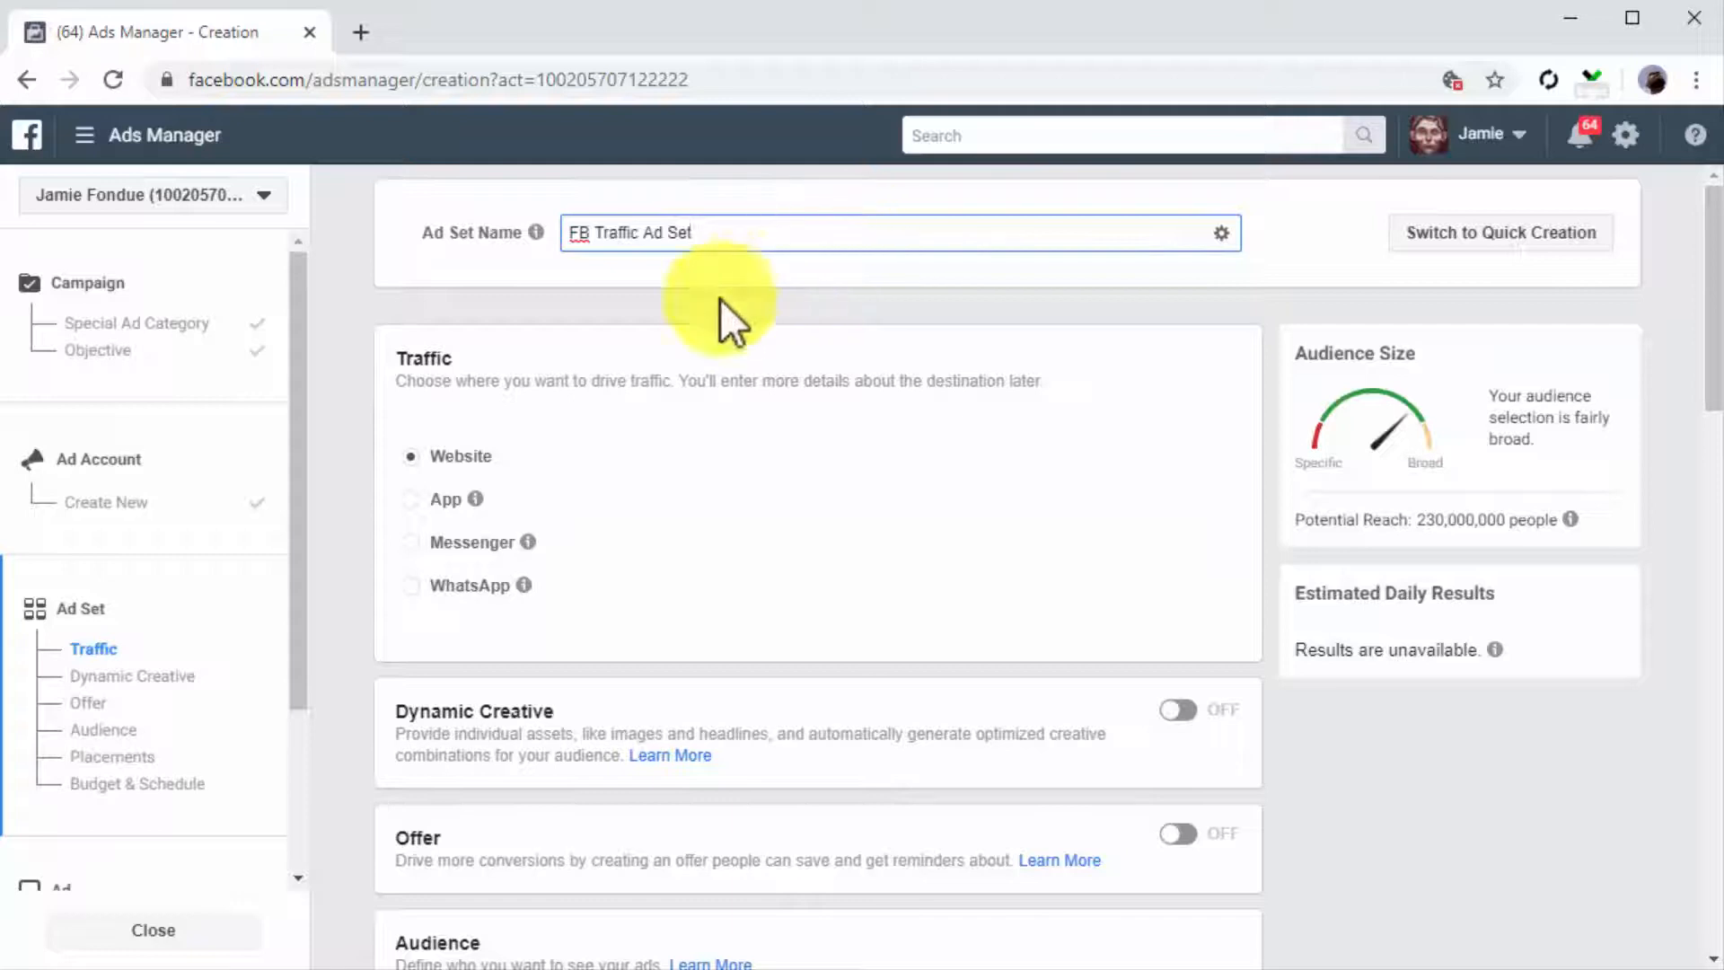
left_click(402, 458)
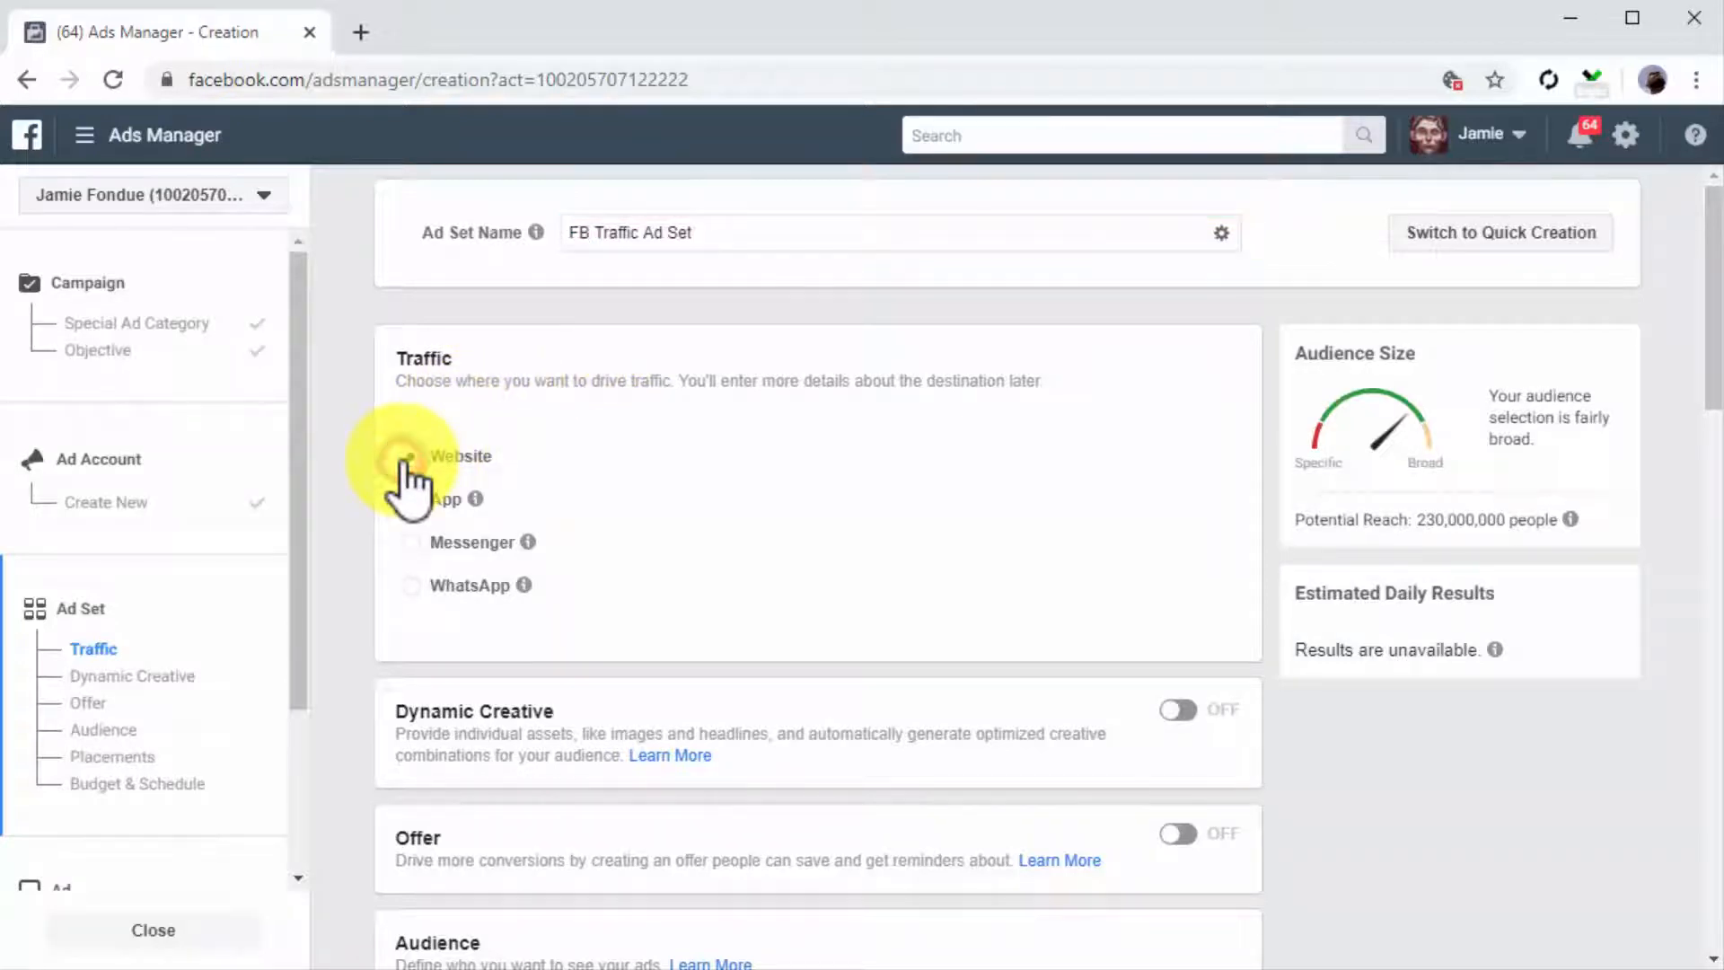
Step: Add the country Canada to the audience's included locations alongside the United States
scroll(1255, 698, "down", 3)
scroll(1254, 693, "down", 5)
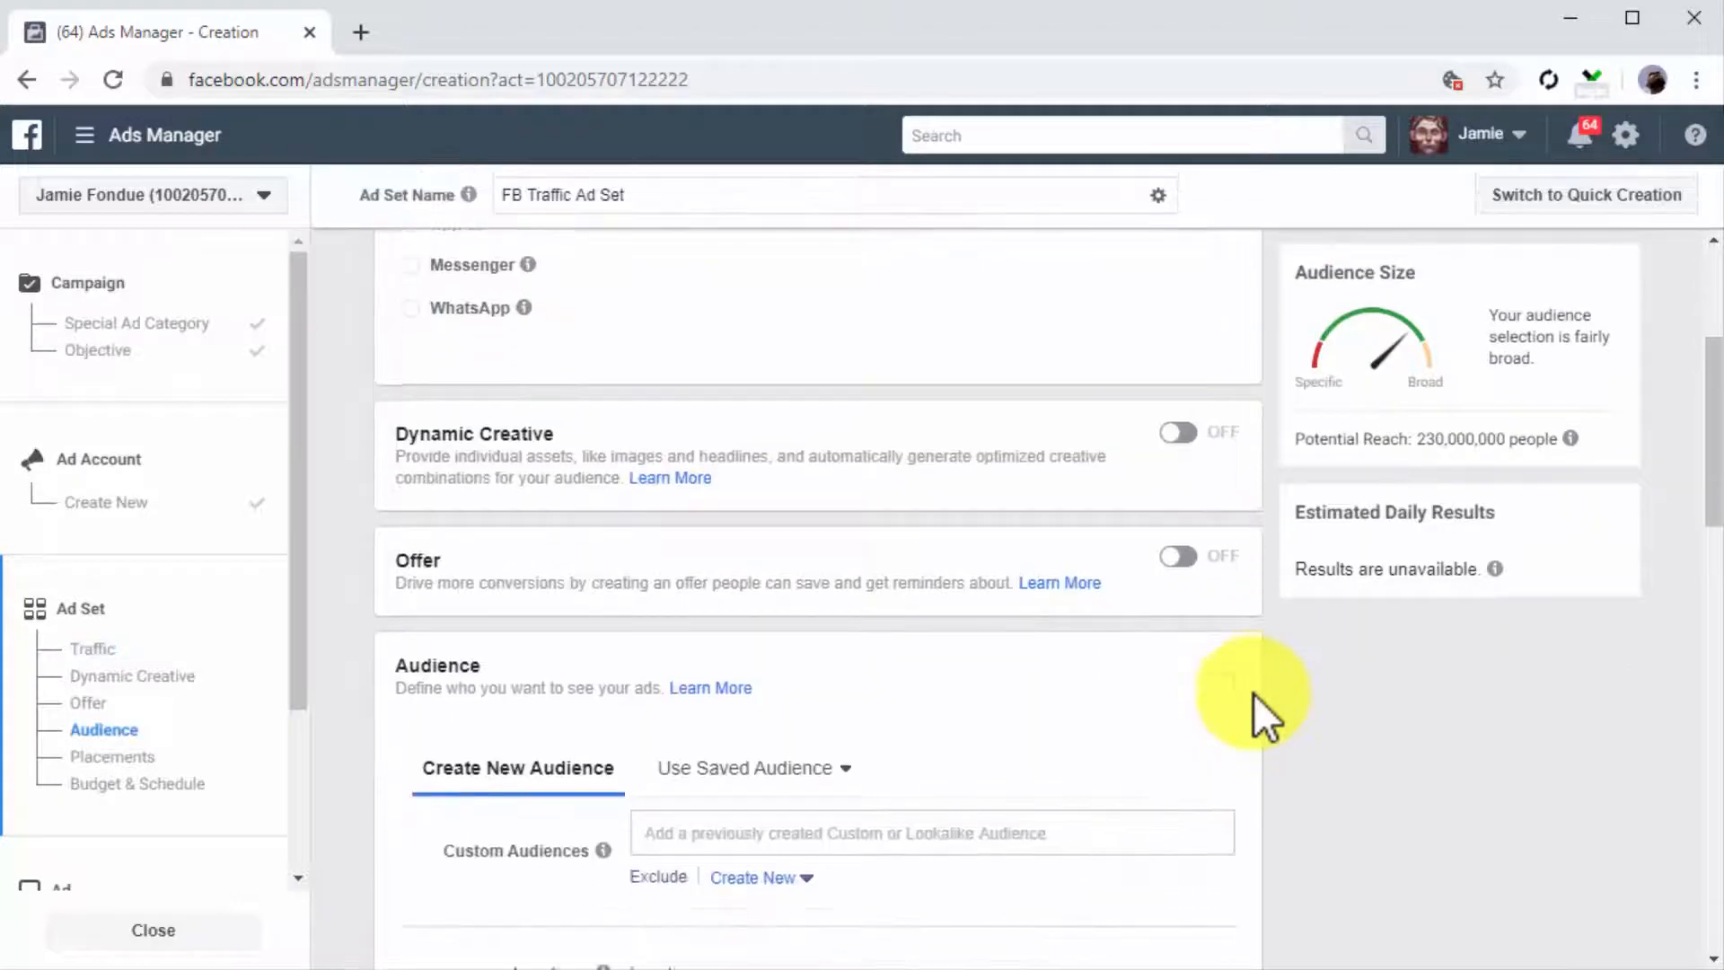
scroll(1254, 693, "down", 2)
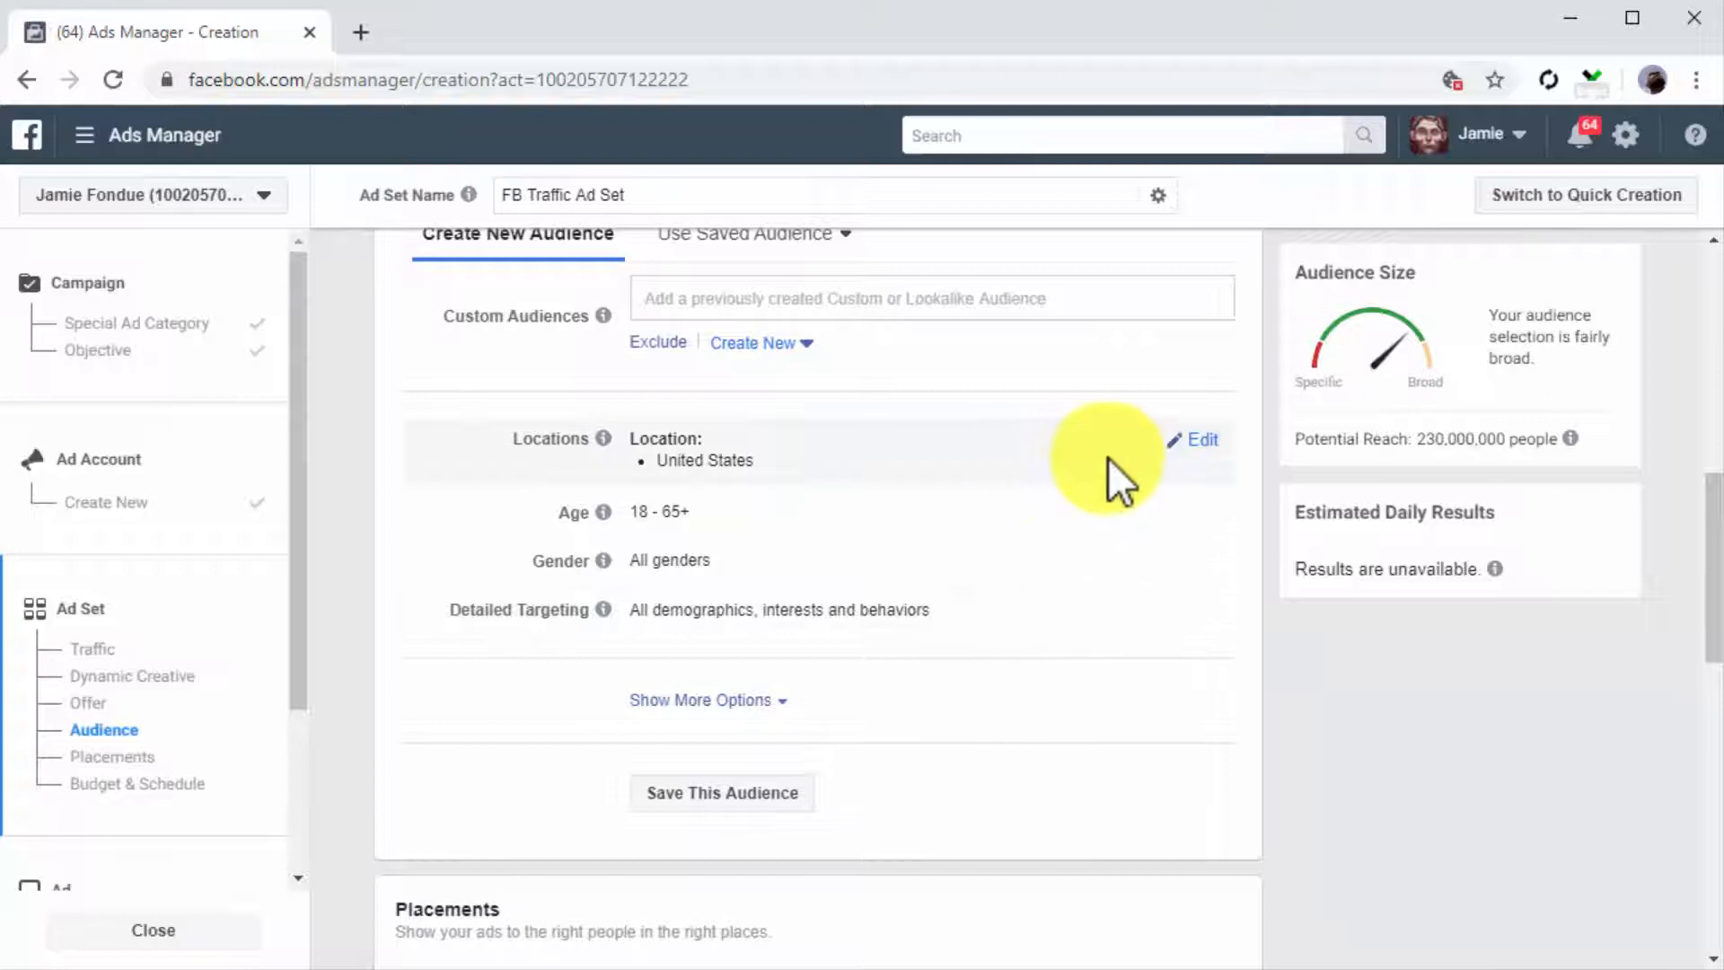
left_click(1196, 439)
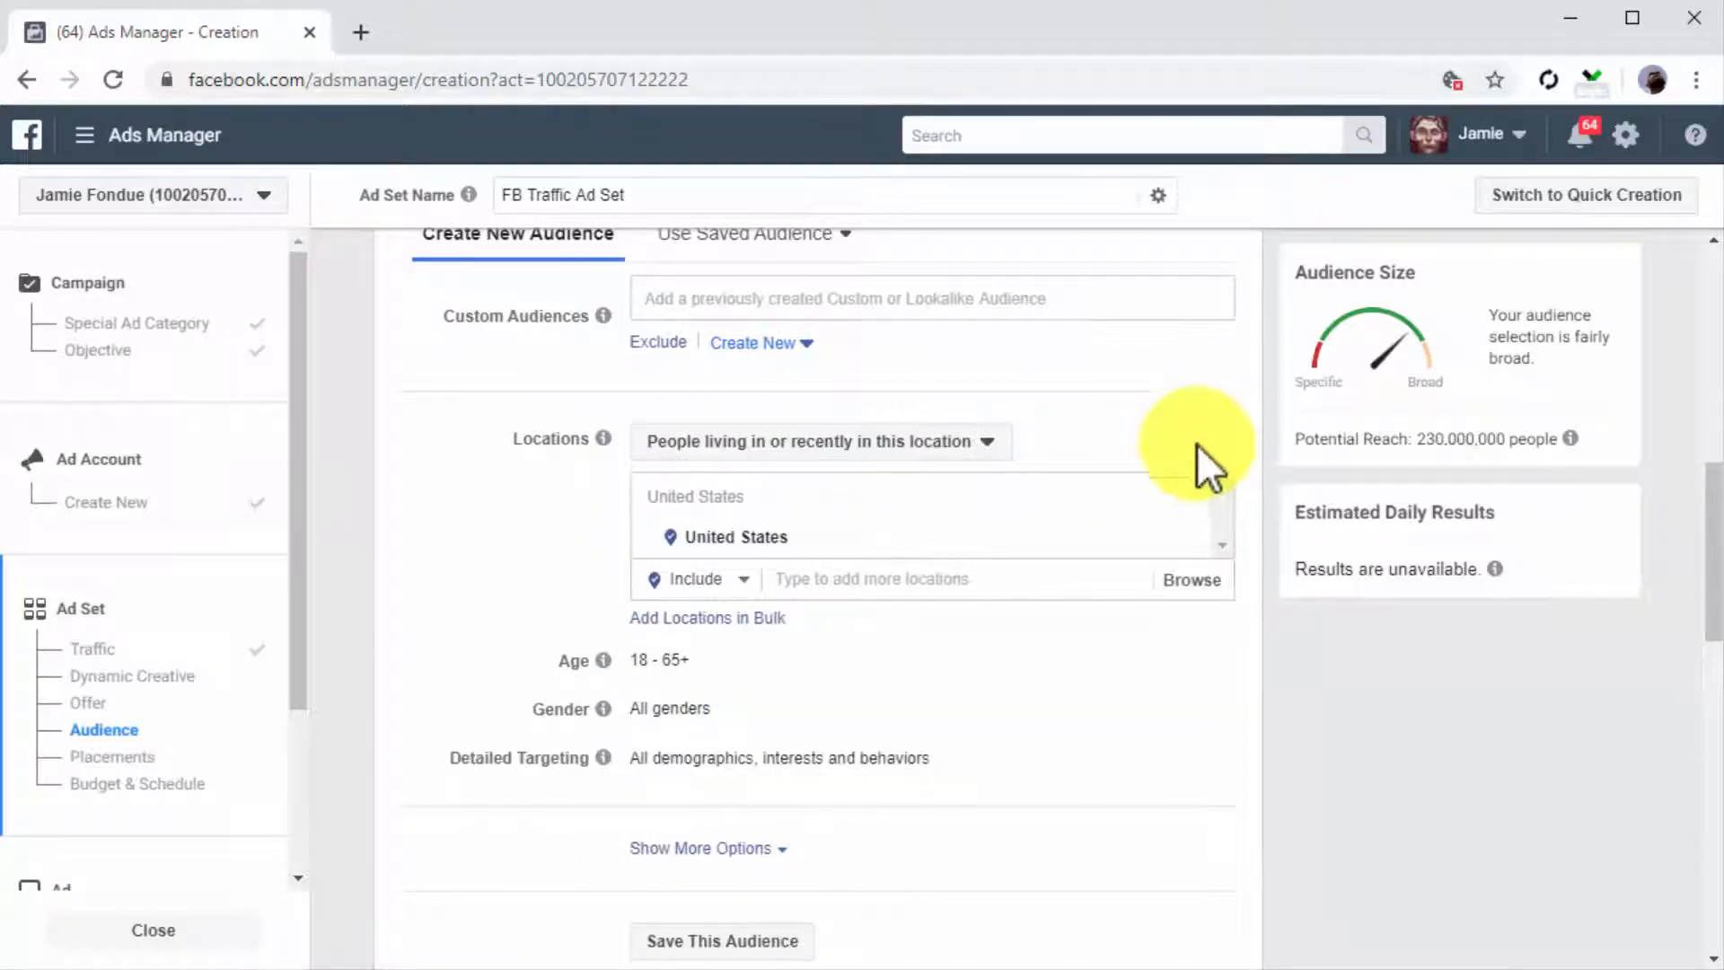
left_click(1089, 569)
type("canada")
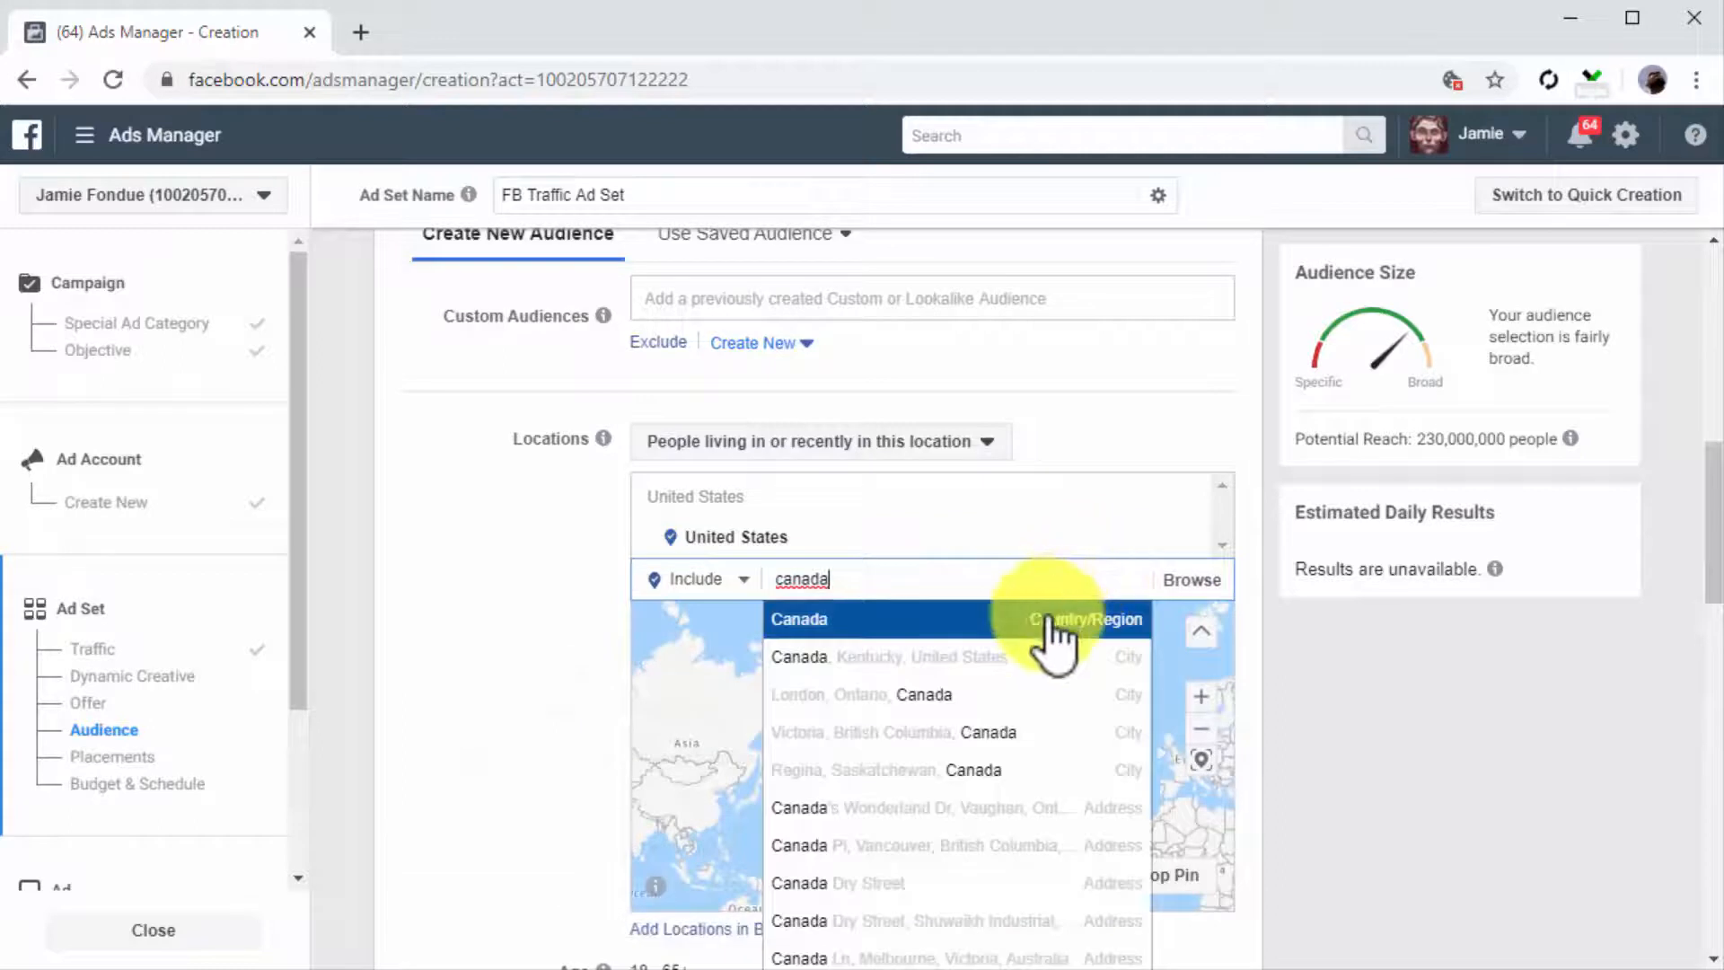
left_click(1055, 633)
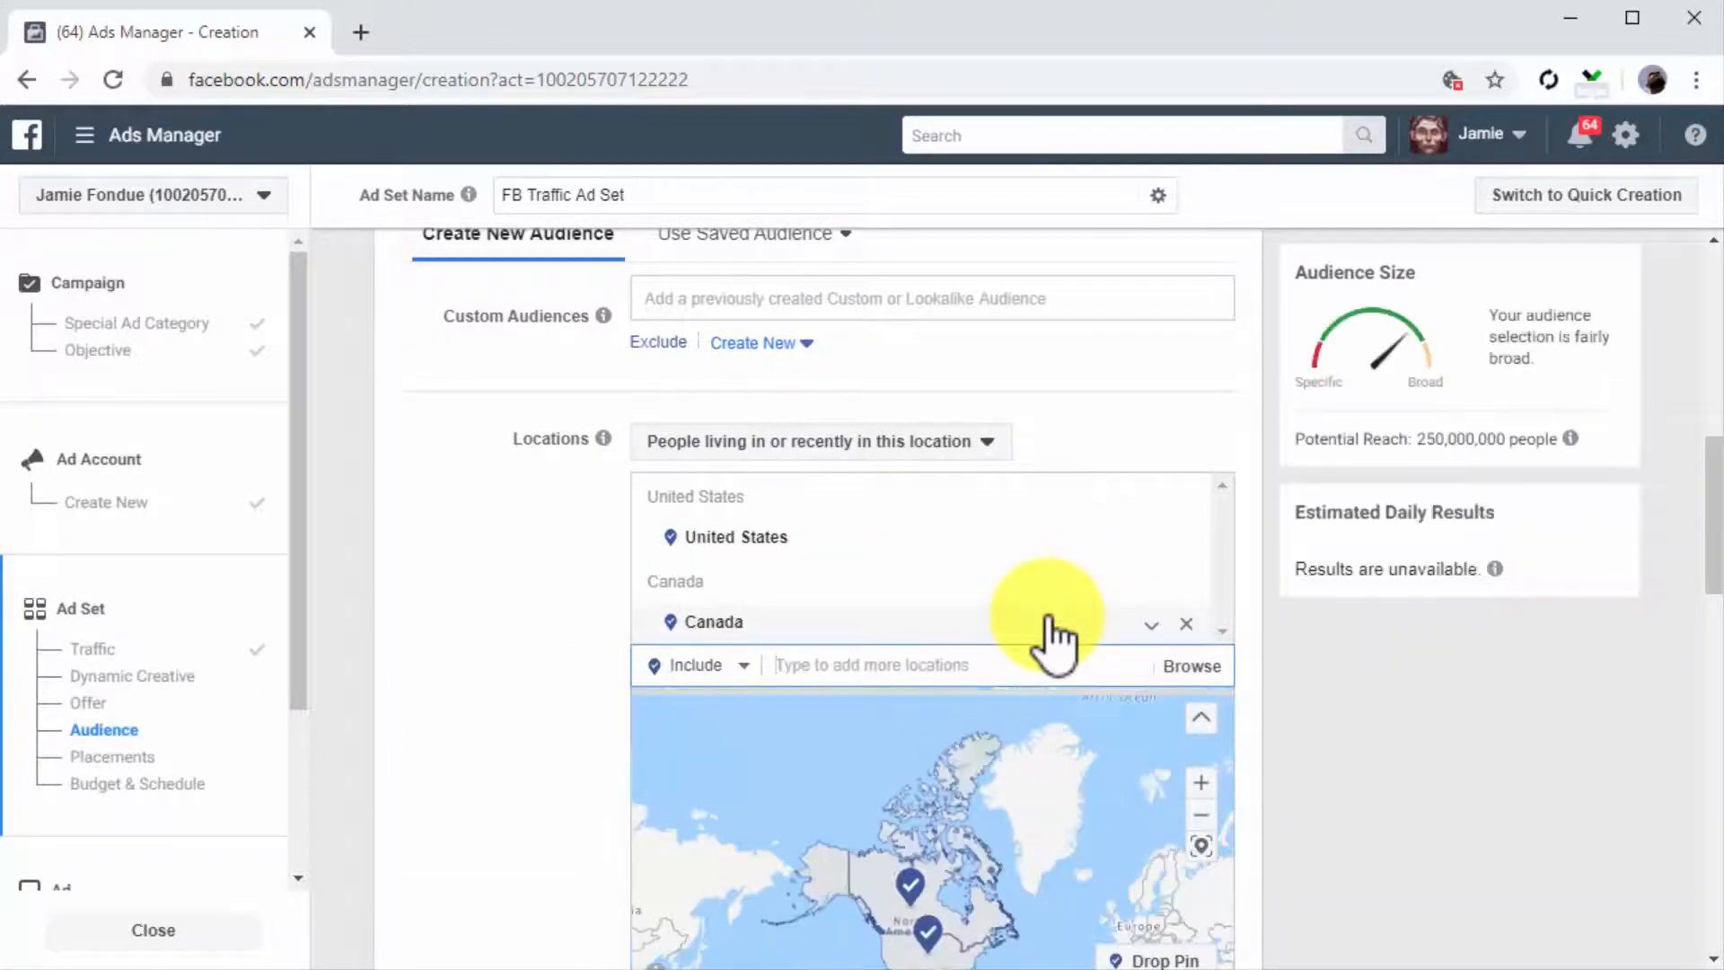
Step: Set the audience's age range to 24–55 and the gender to All
scroll(1262, 785, "down", 5)
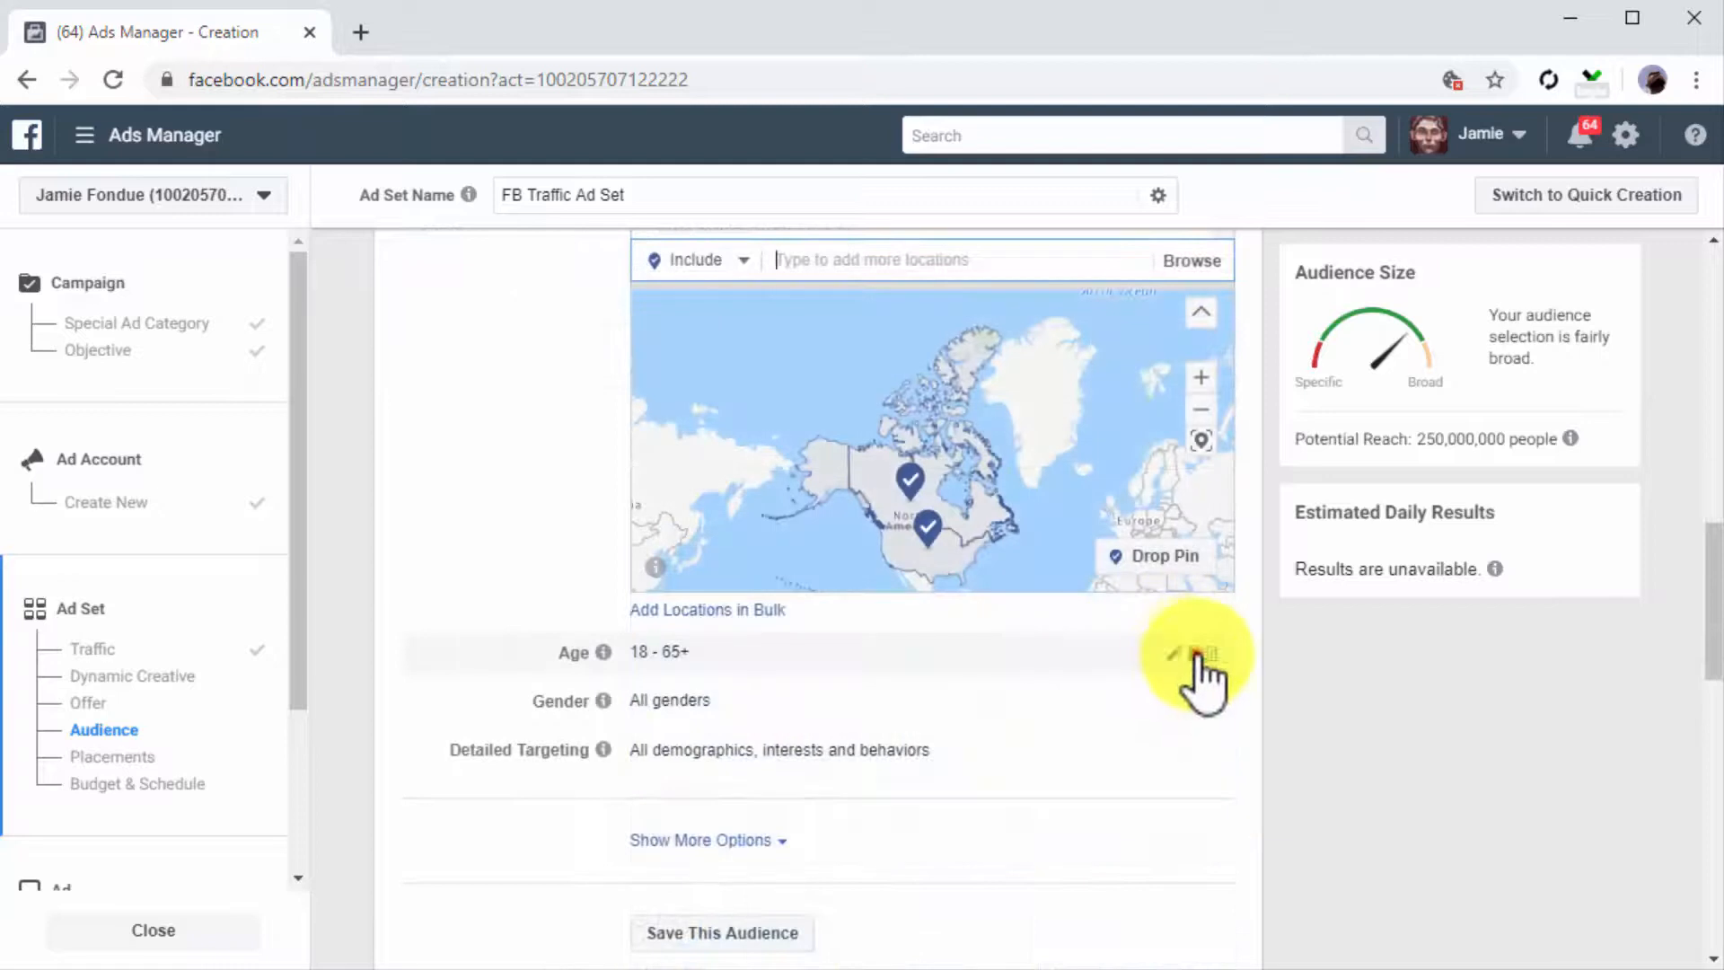
left_click(689, 669)
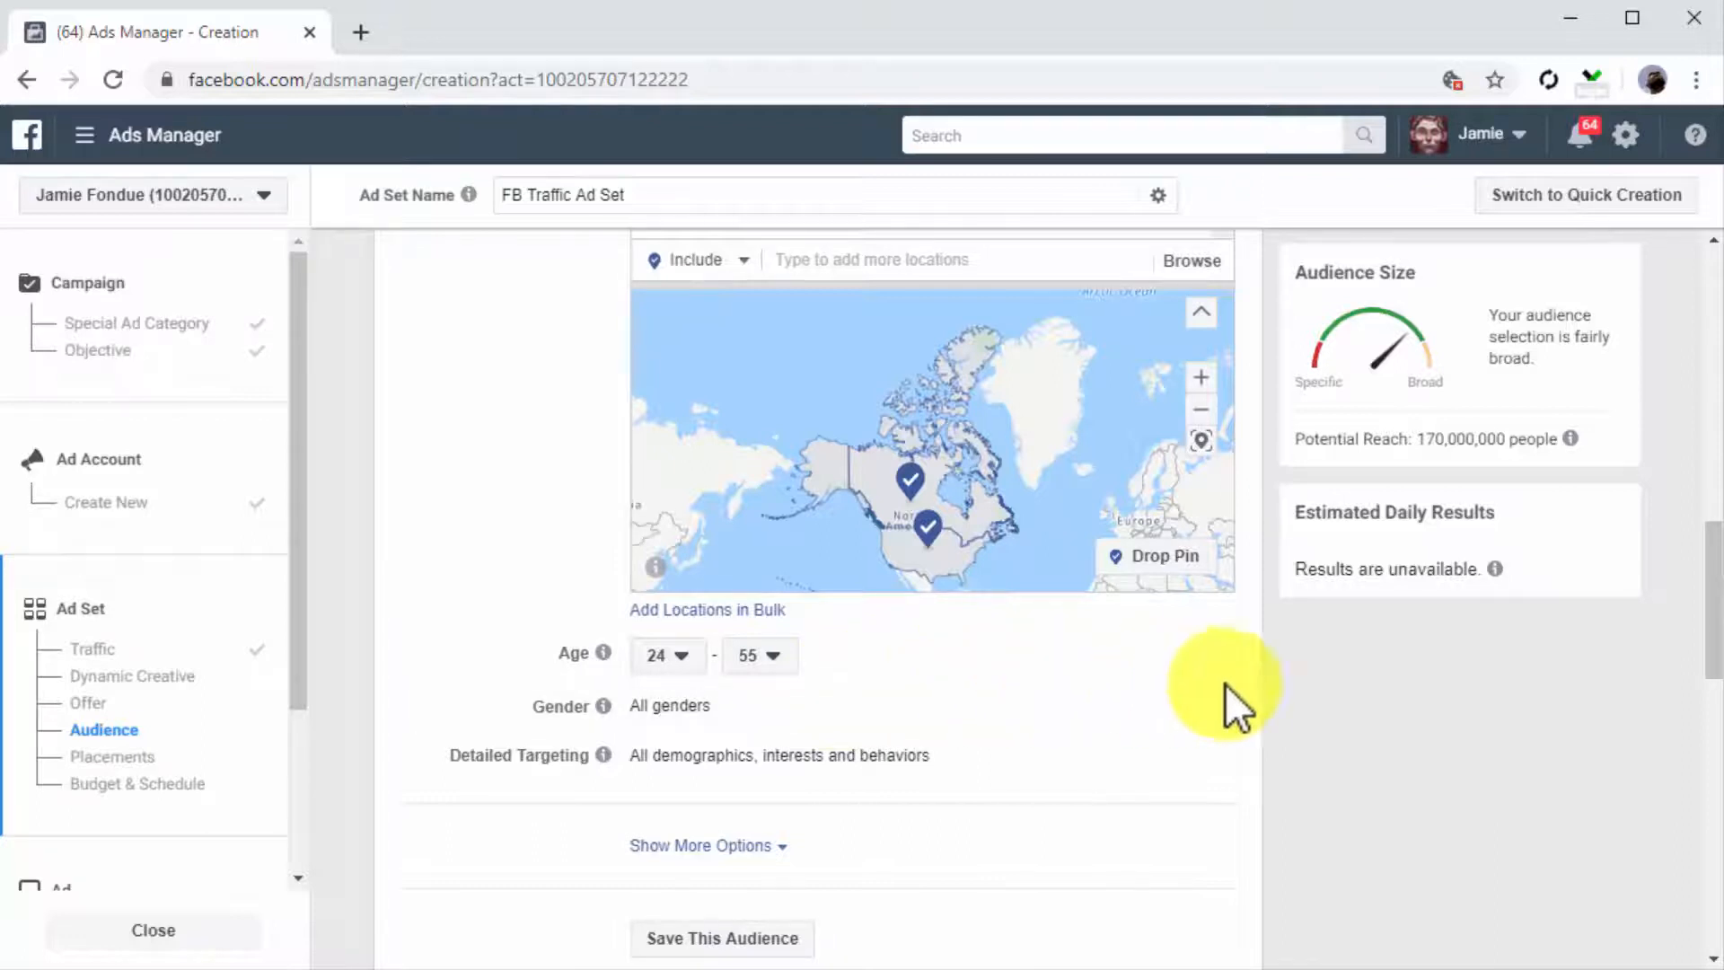
left_click(1203, 706)
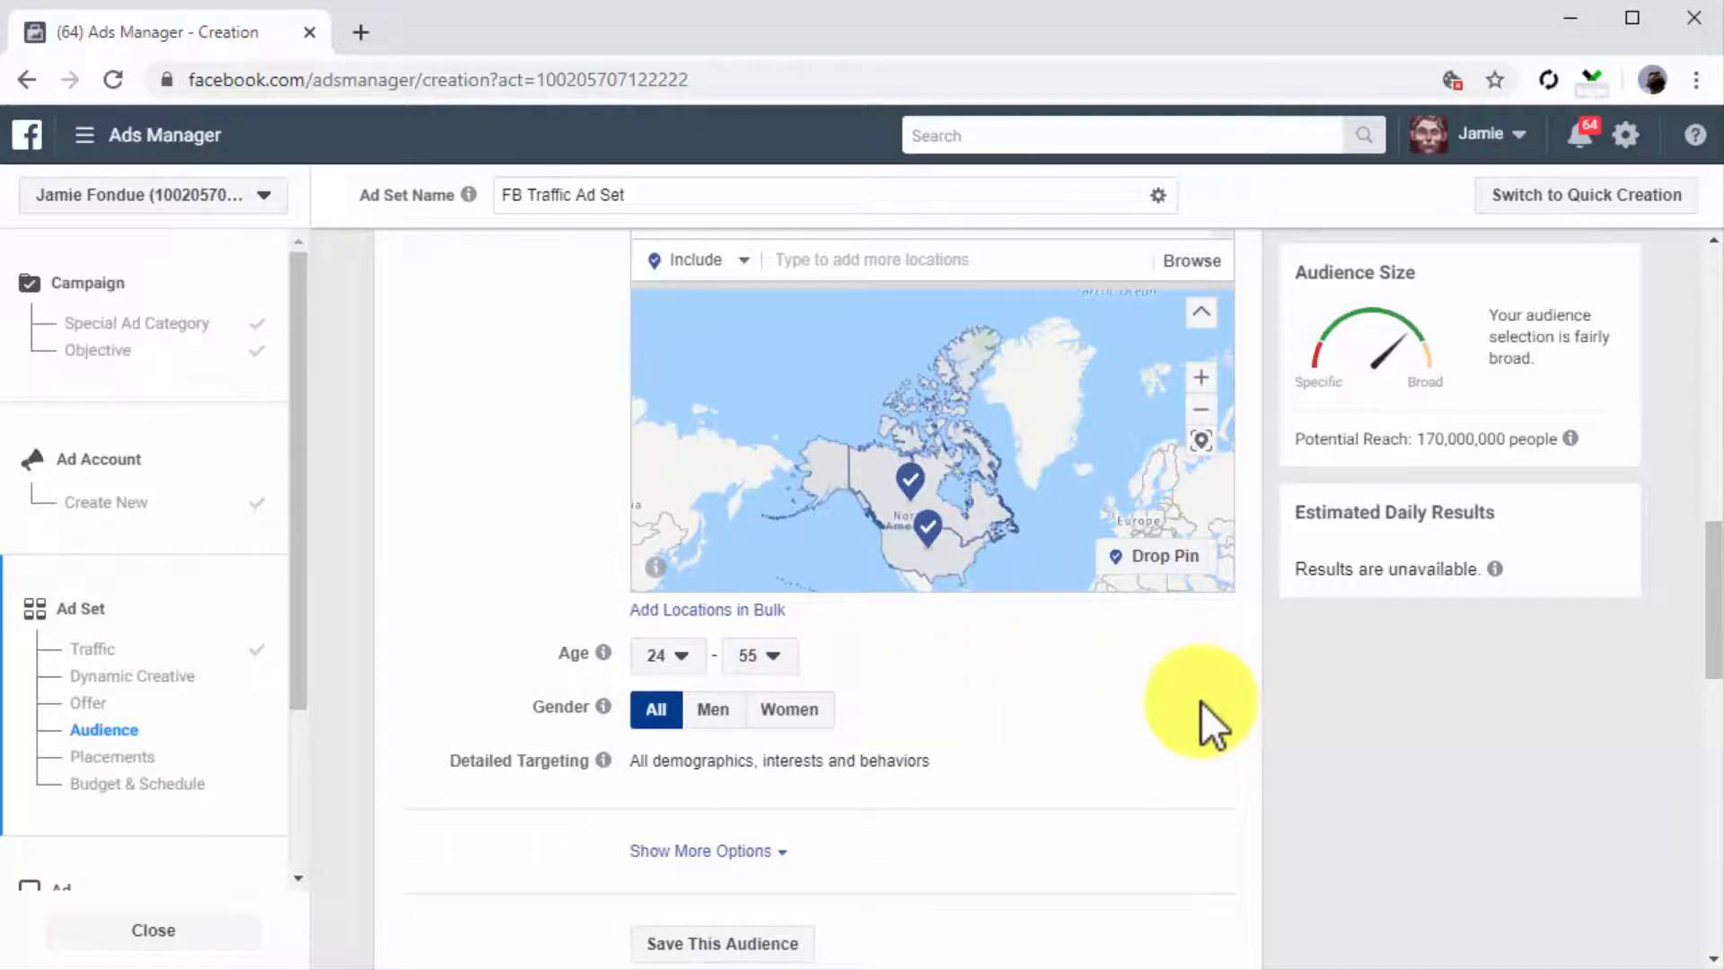
left_click(665, 704)
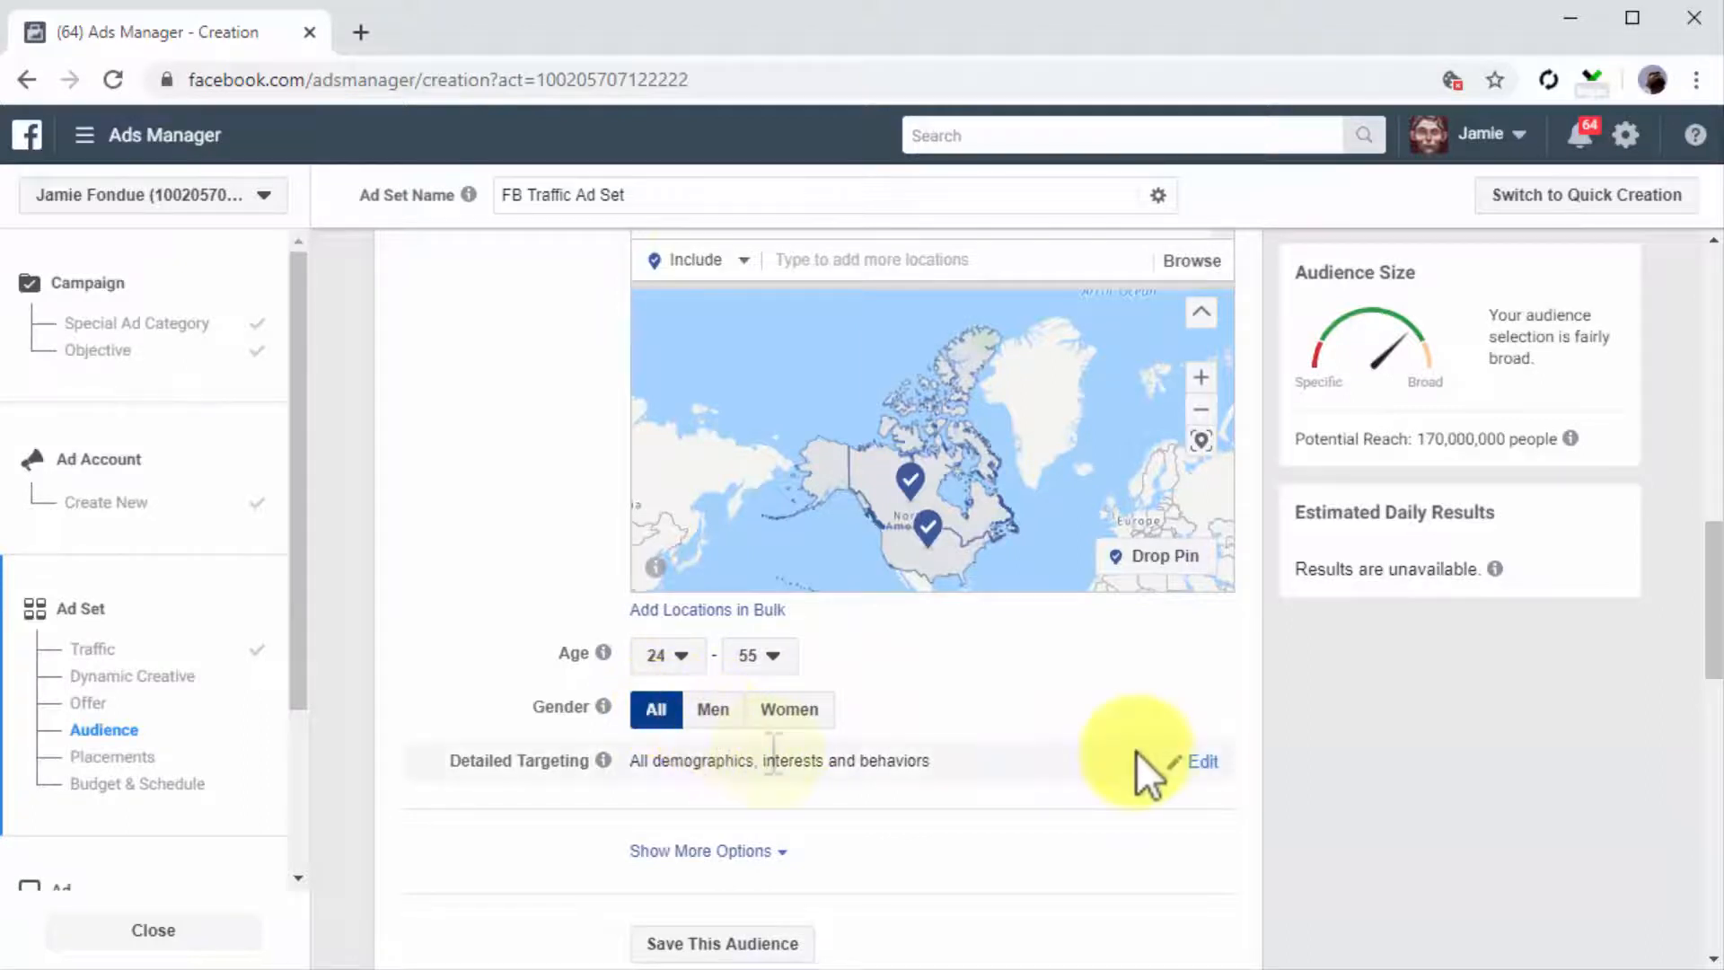
Step: Search the detailed targeting for healthy eating and add the interest Eating Healthy
left_click(1198, 754)
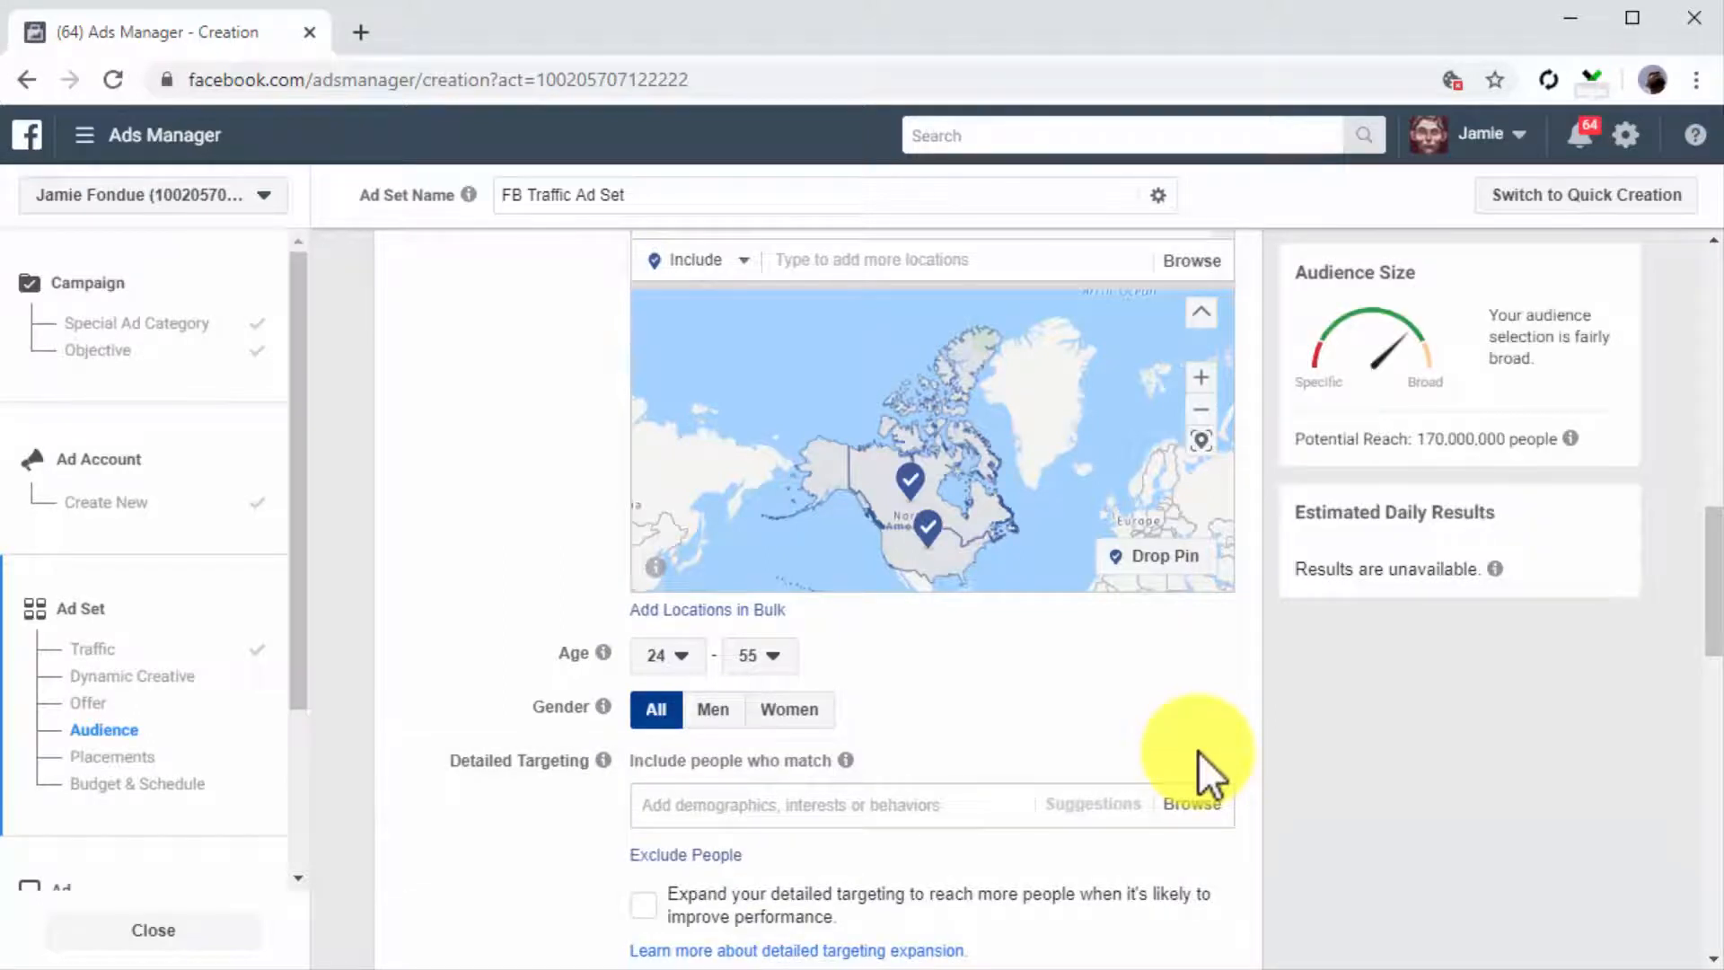
left_click(990, 802)
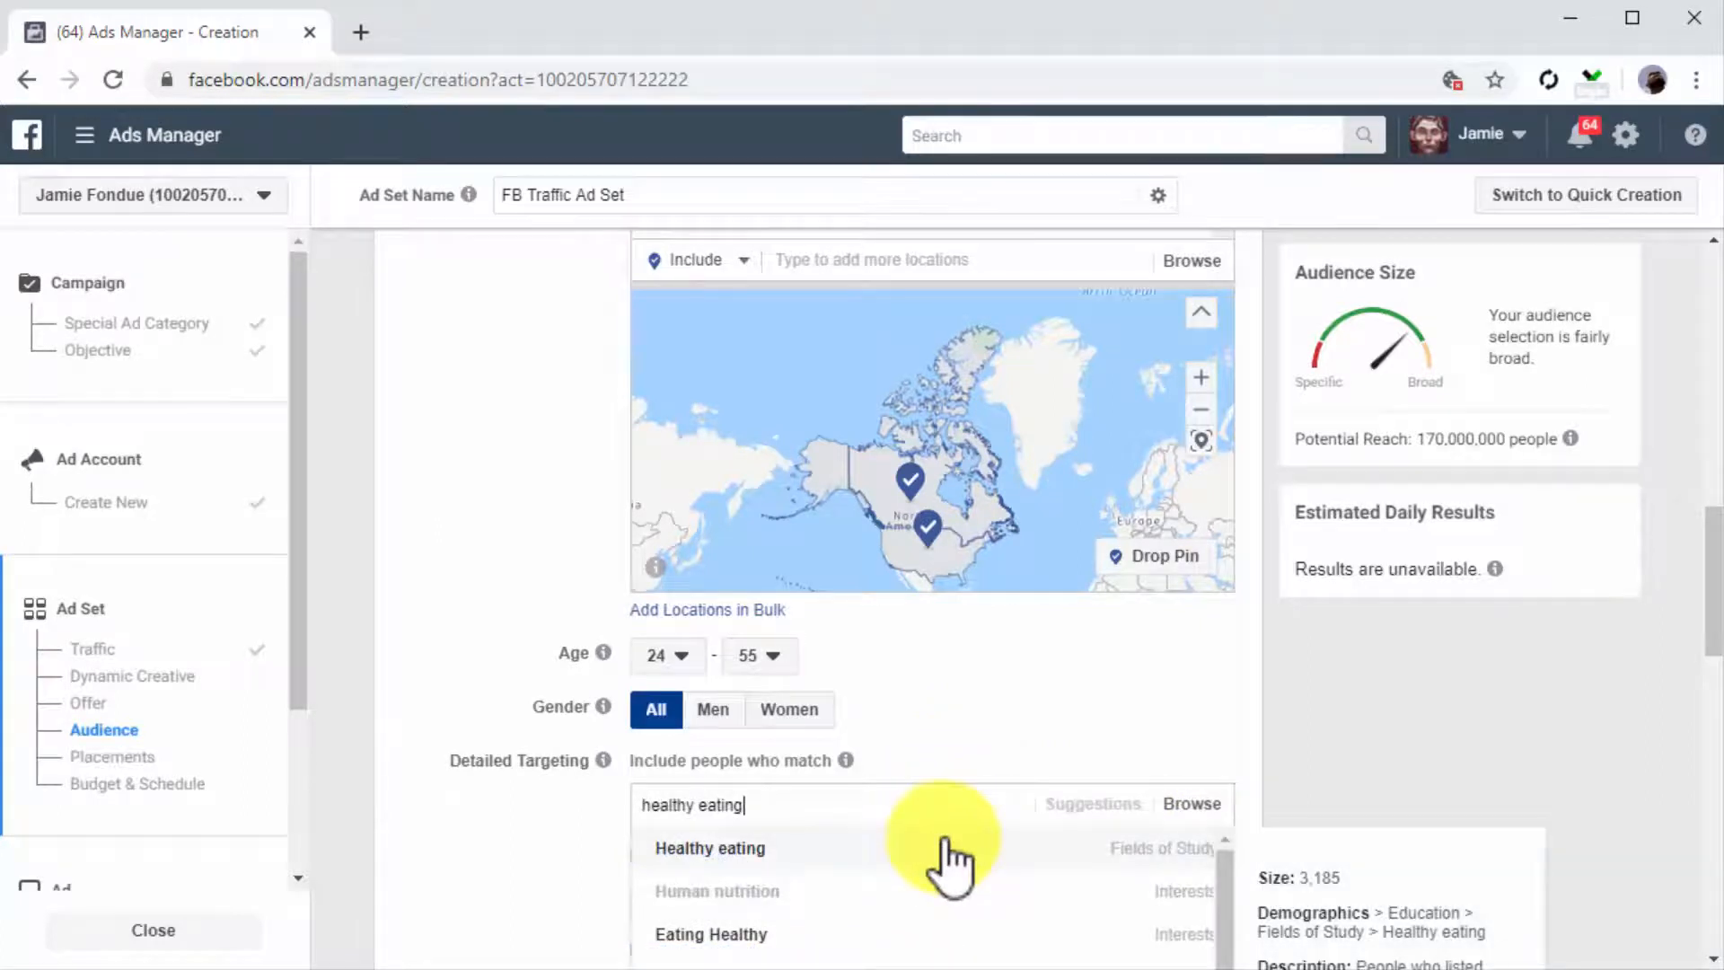
left_click(906, 939)
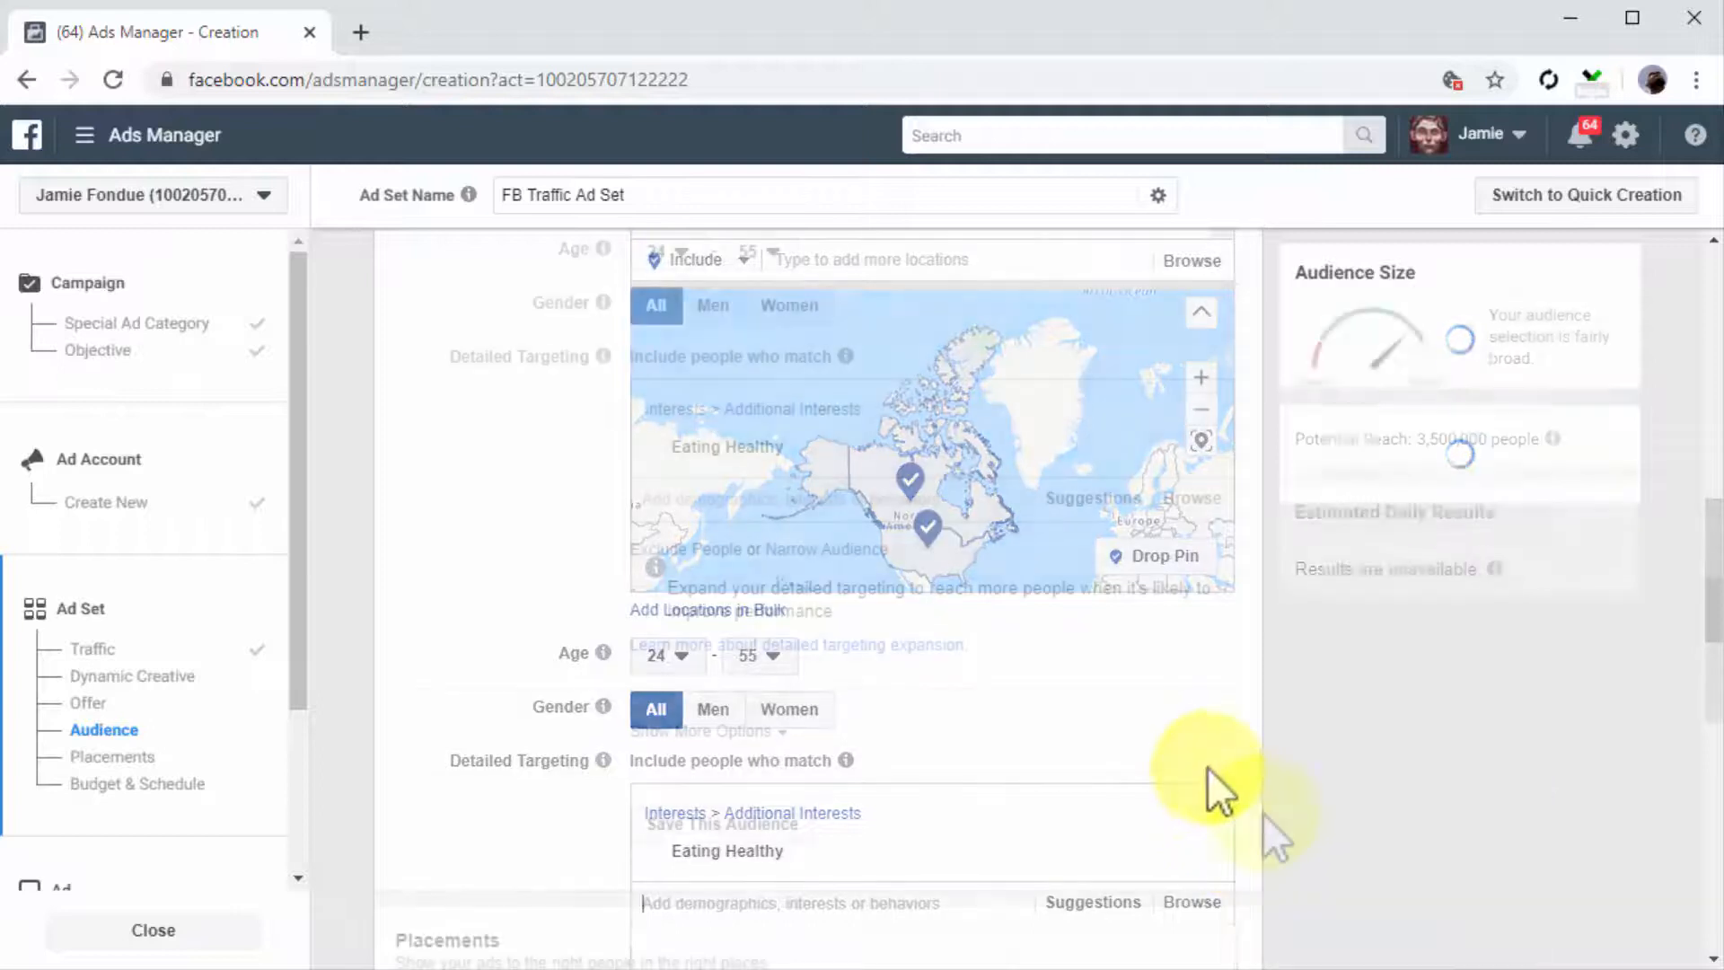
Step: Look at the manual placement options and select Automatic Placements for the ad set
scroll(1262, 811, "down", 5)
scroll(1262, 811, "down", 4)
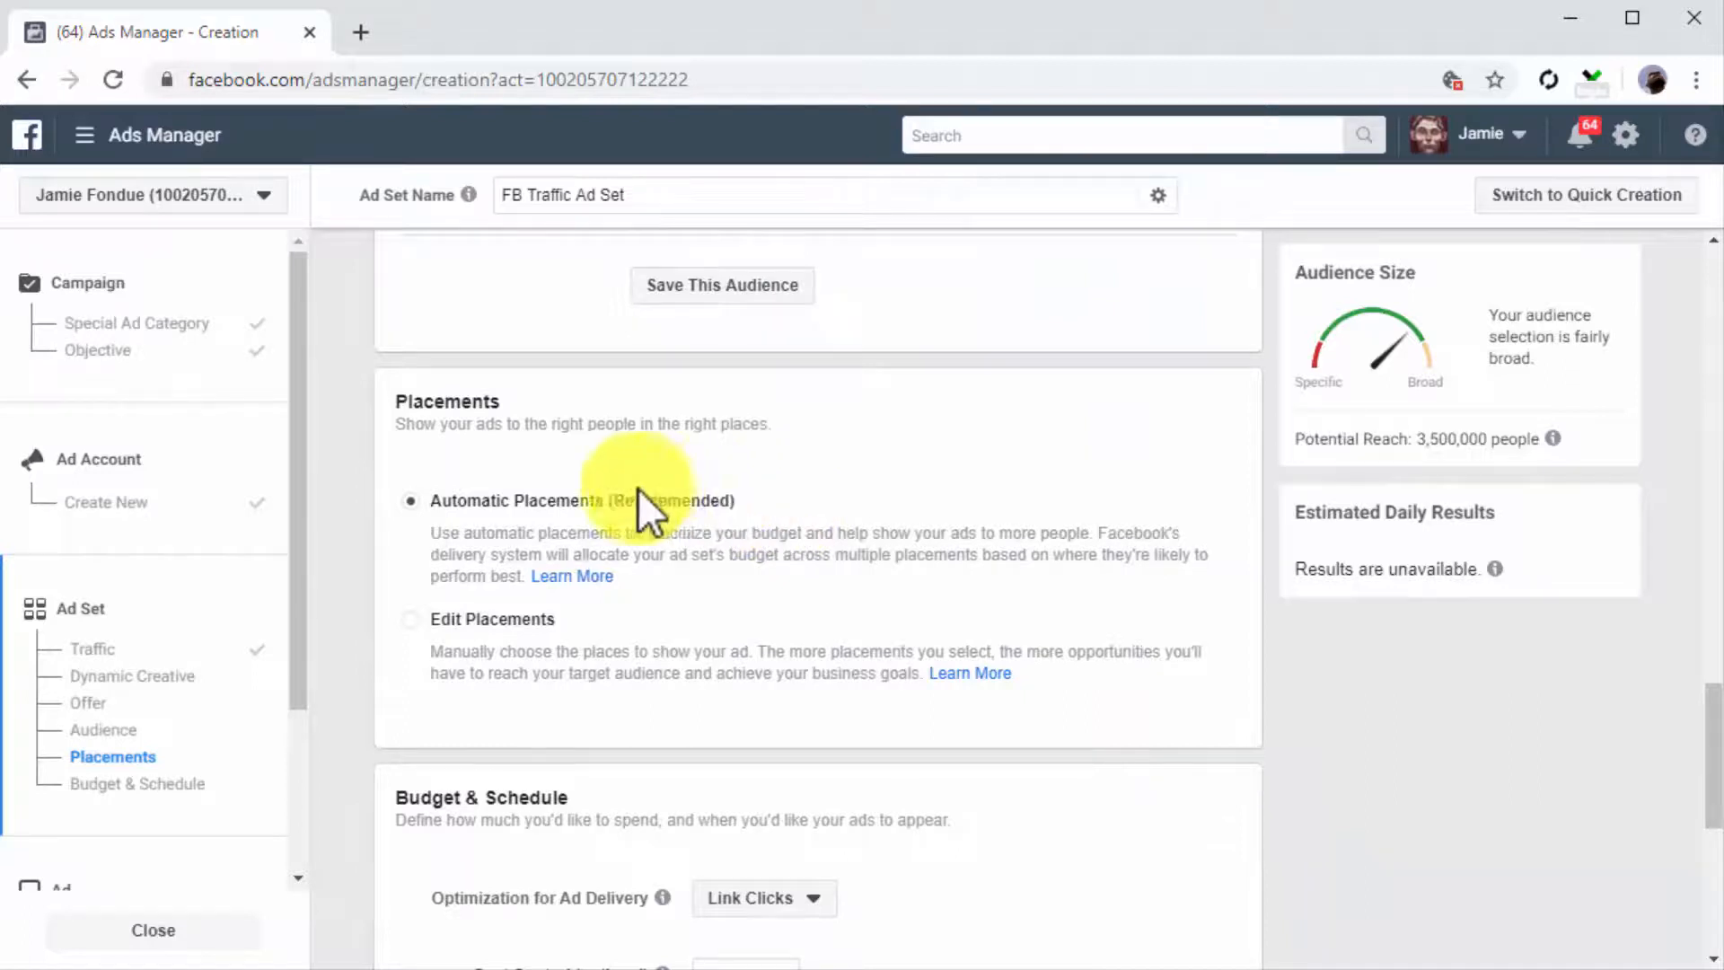
left_click(411, 496)
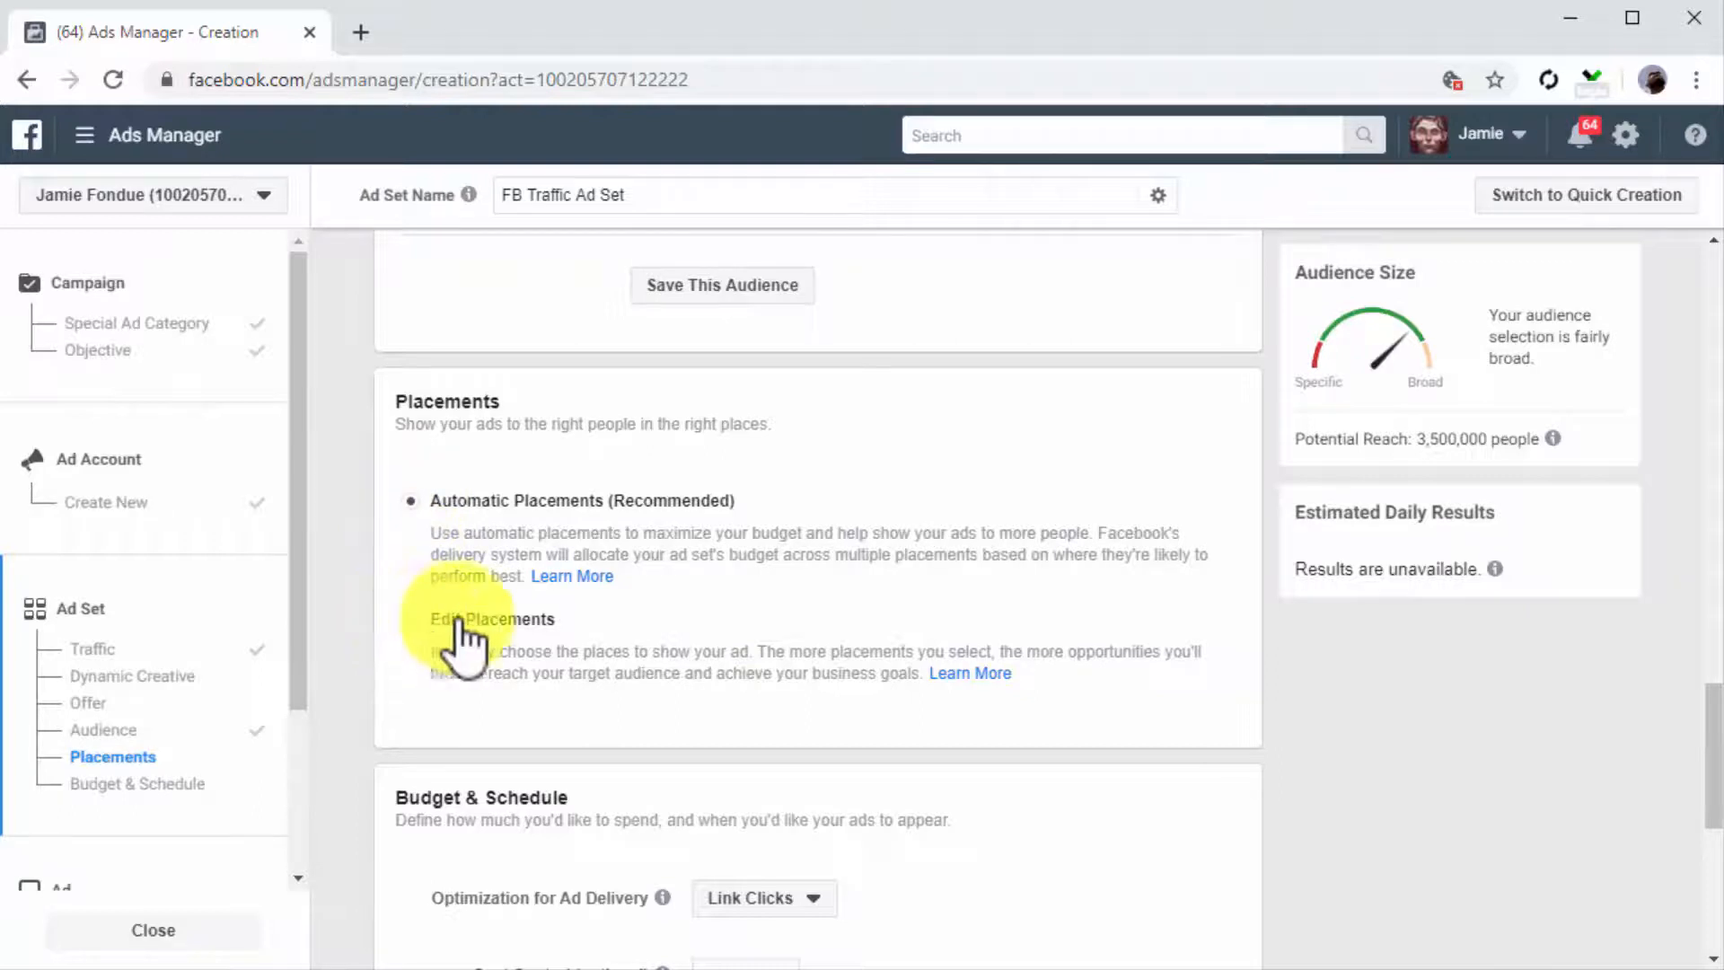
left_click(510, 620)
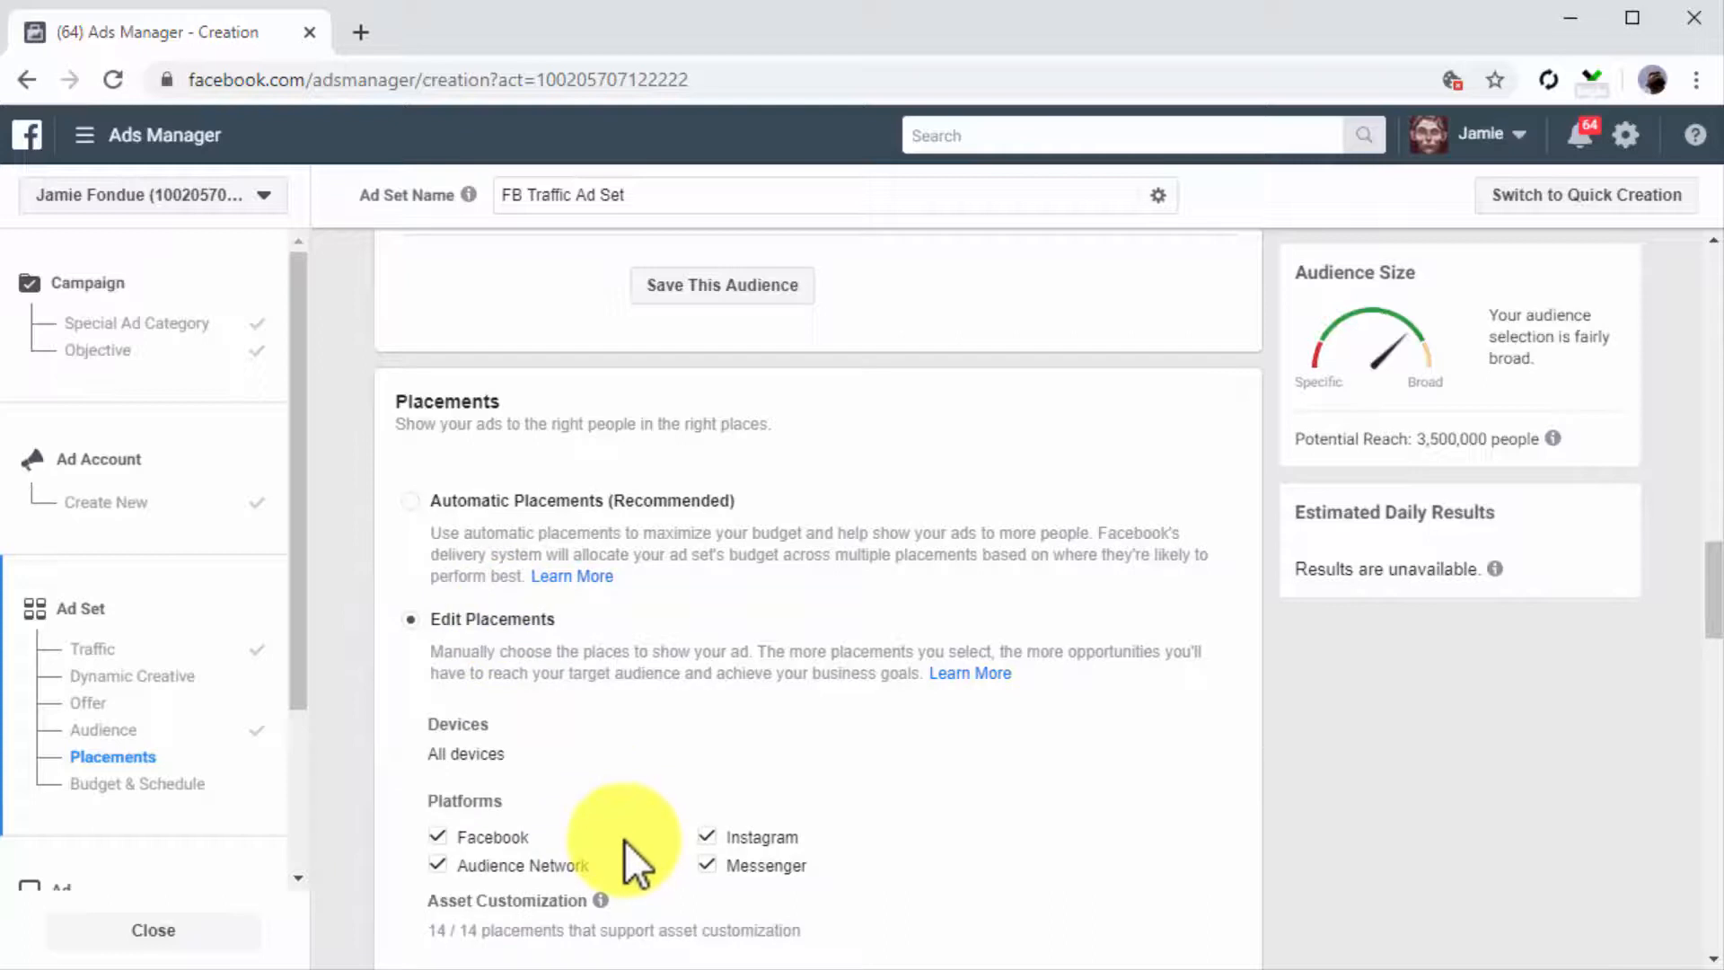
left_click(431, 516)
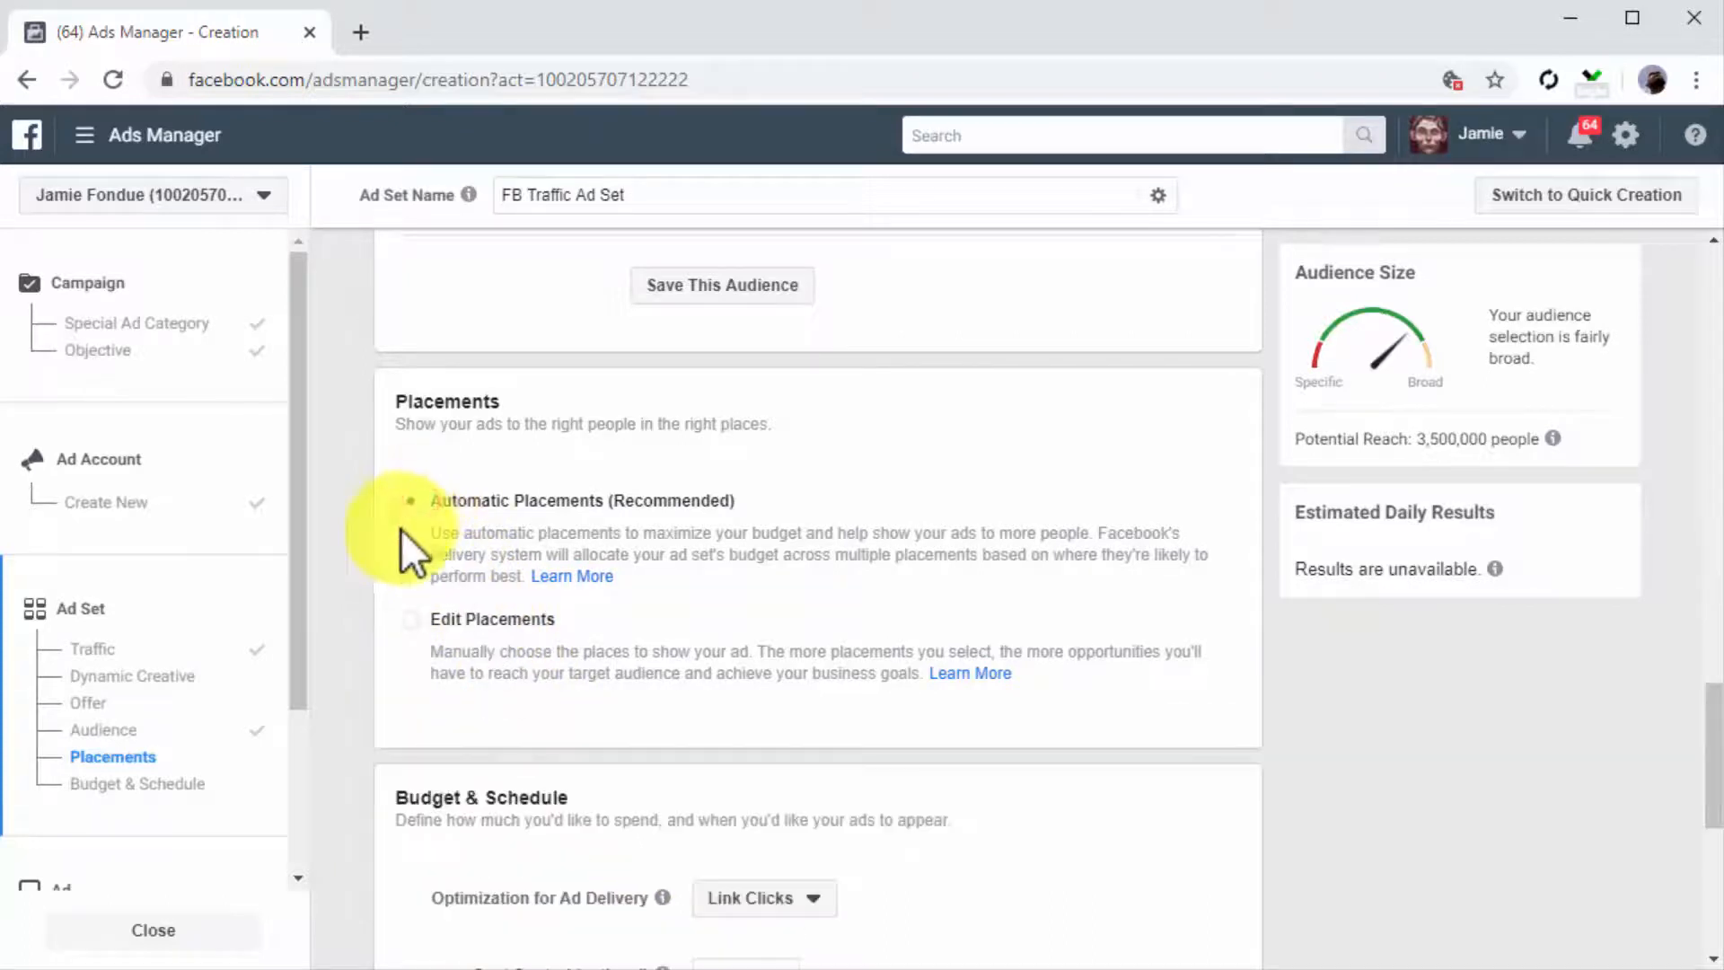
Step: Choose Daily Budget for the ad set and set its amount to $15.00
scroll(365, 623, "down", 2)
scroll(365, 623, "down", 3)
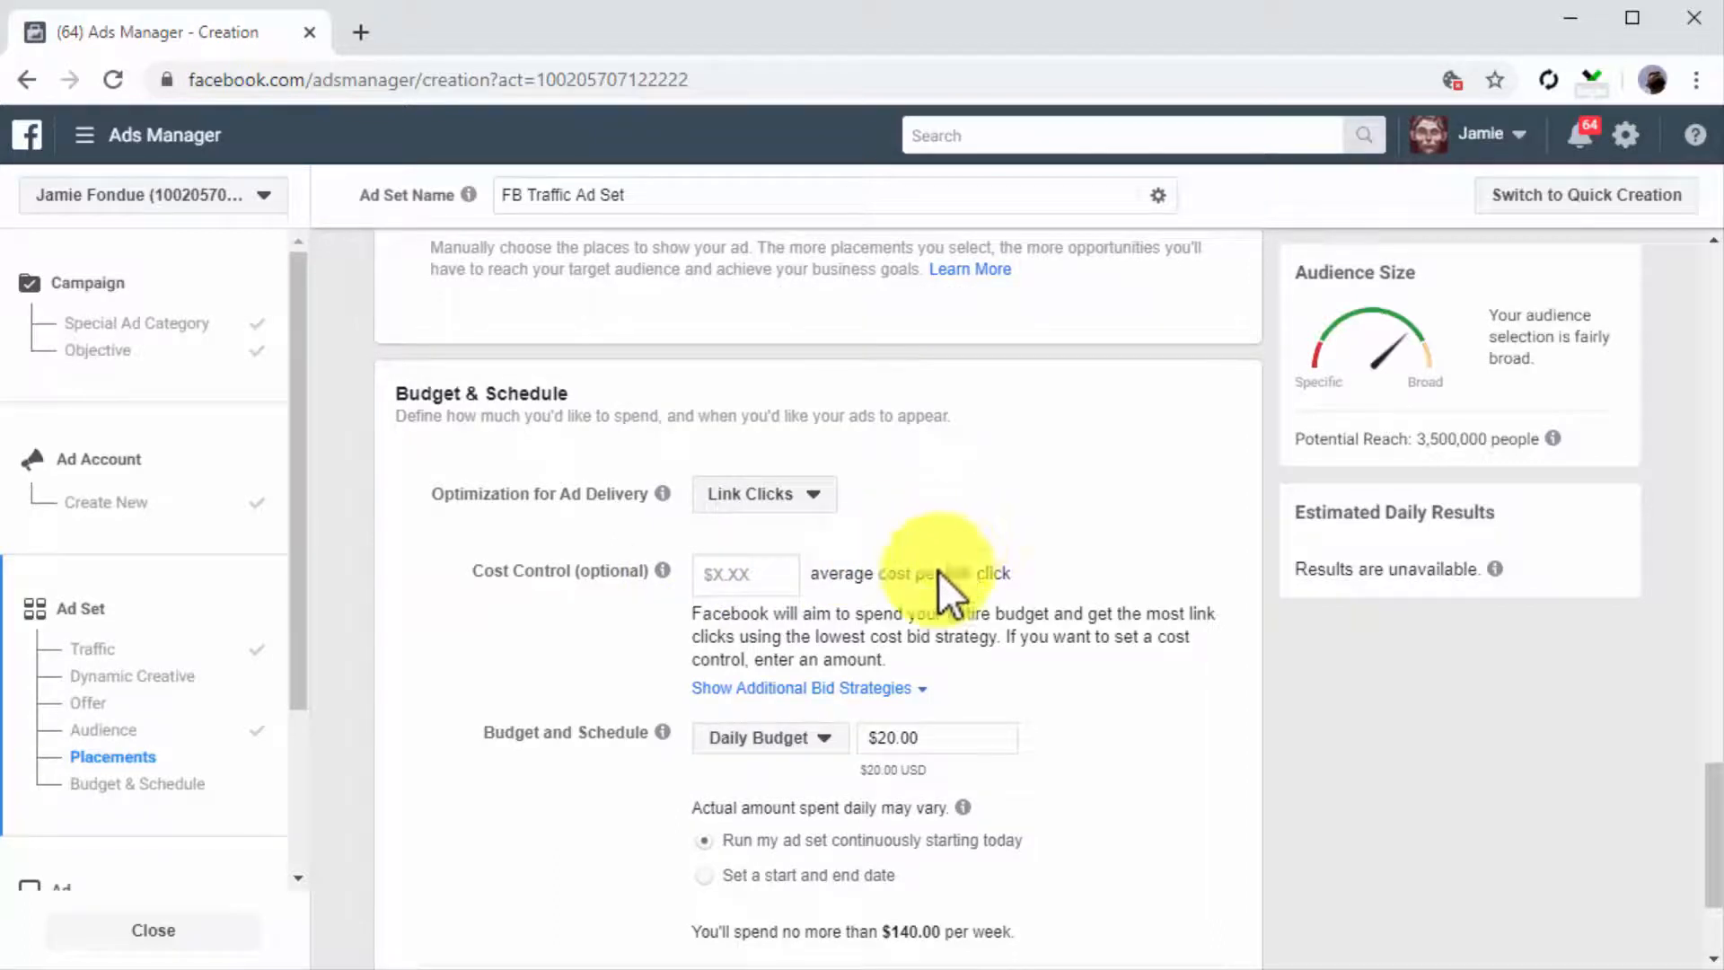
left_click(821, 738)
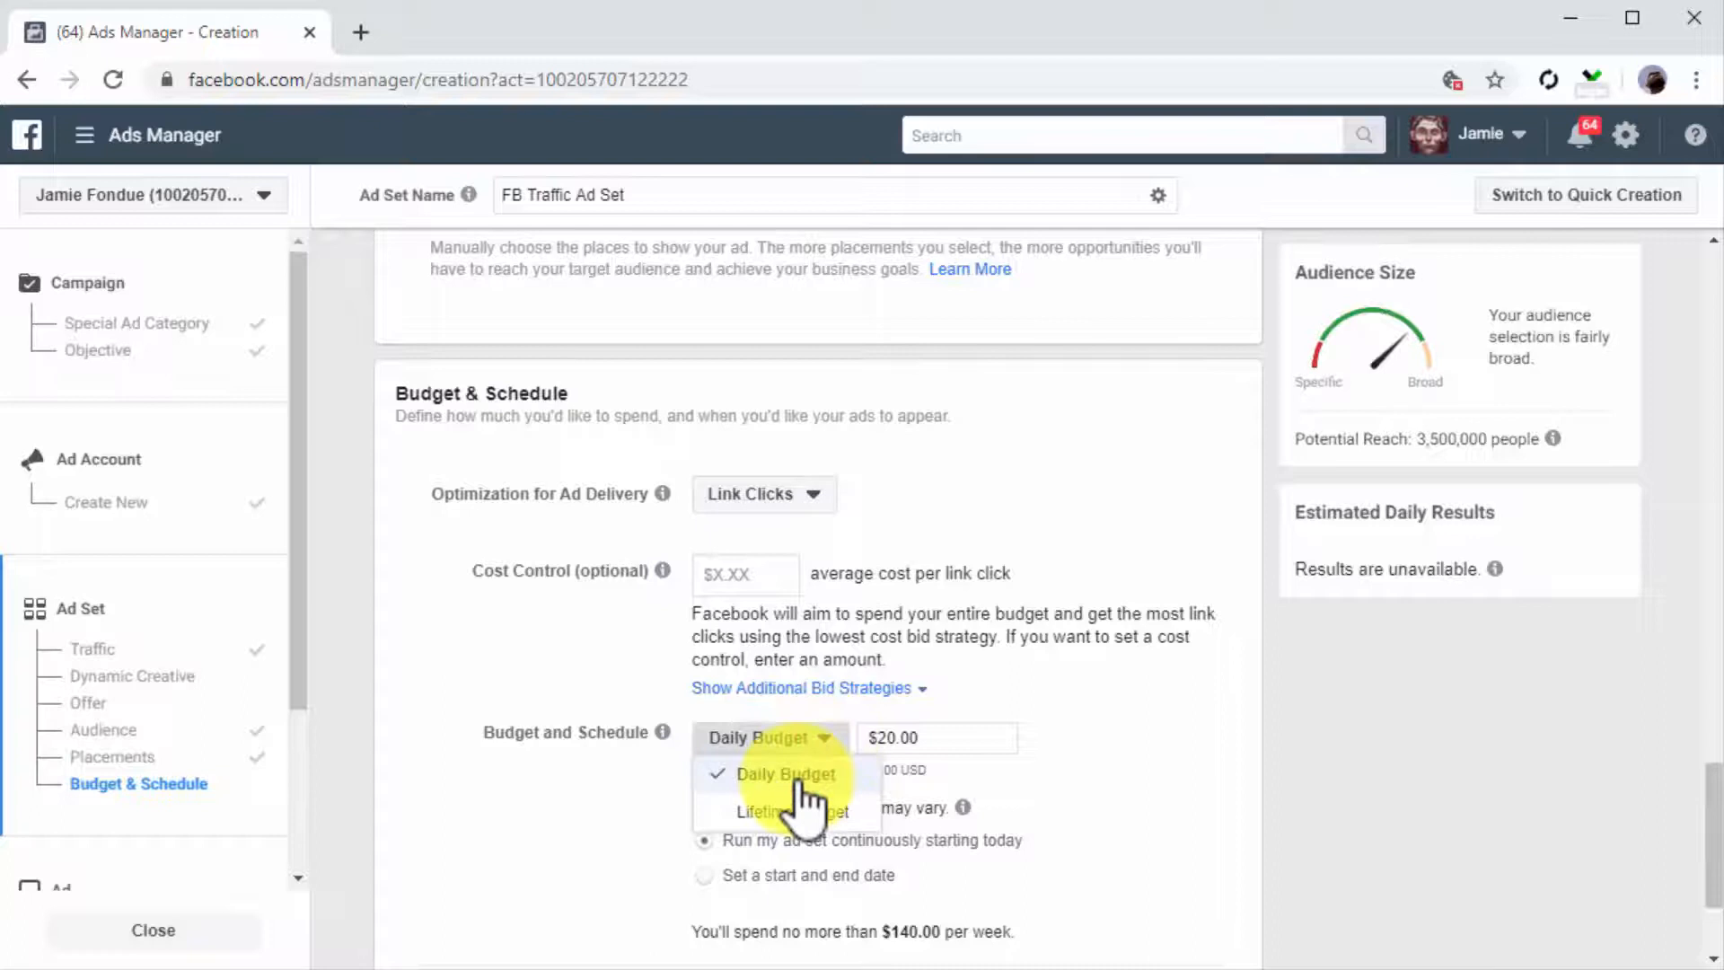
left_click(801, 781)
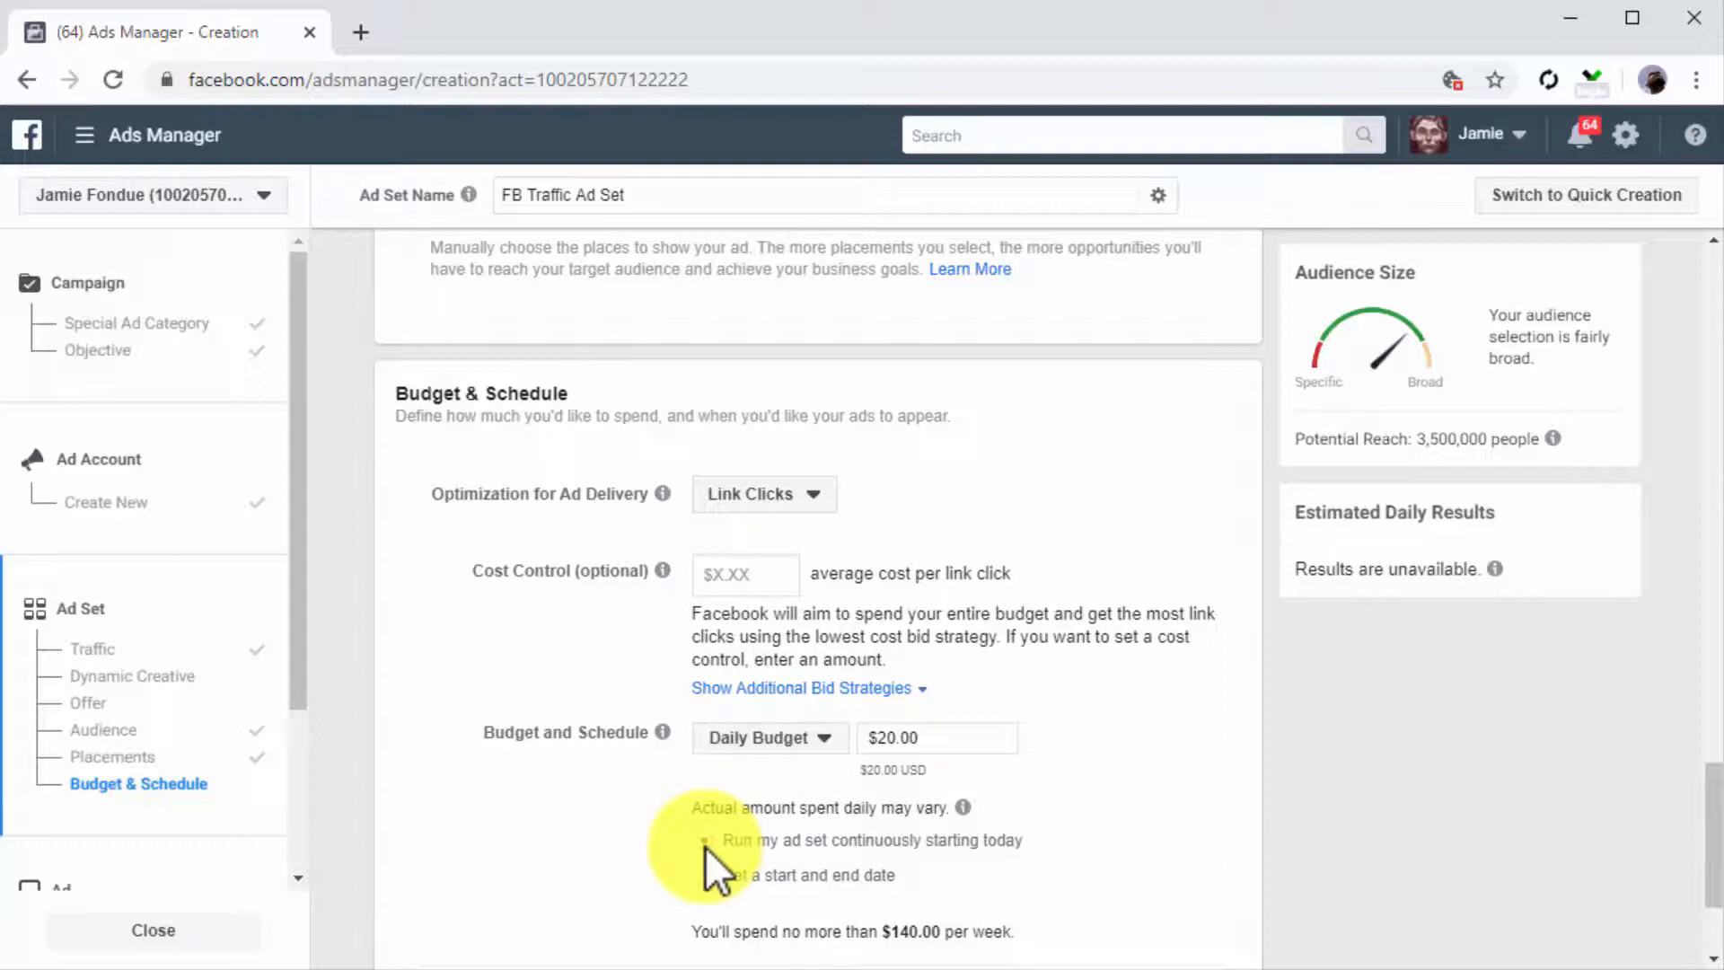
left_click(931, 747)
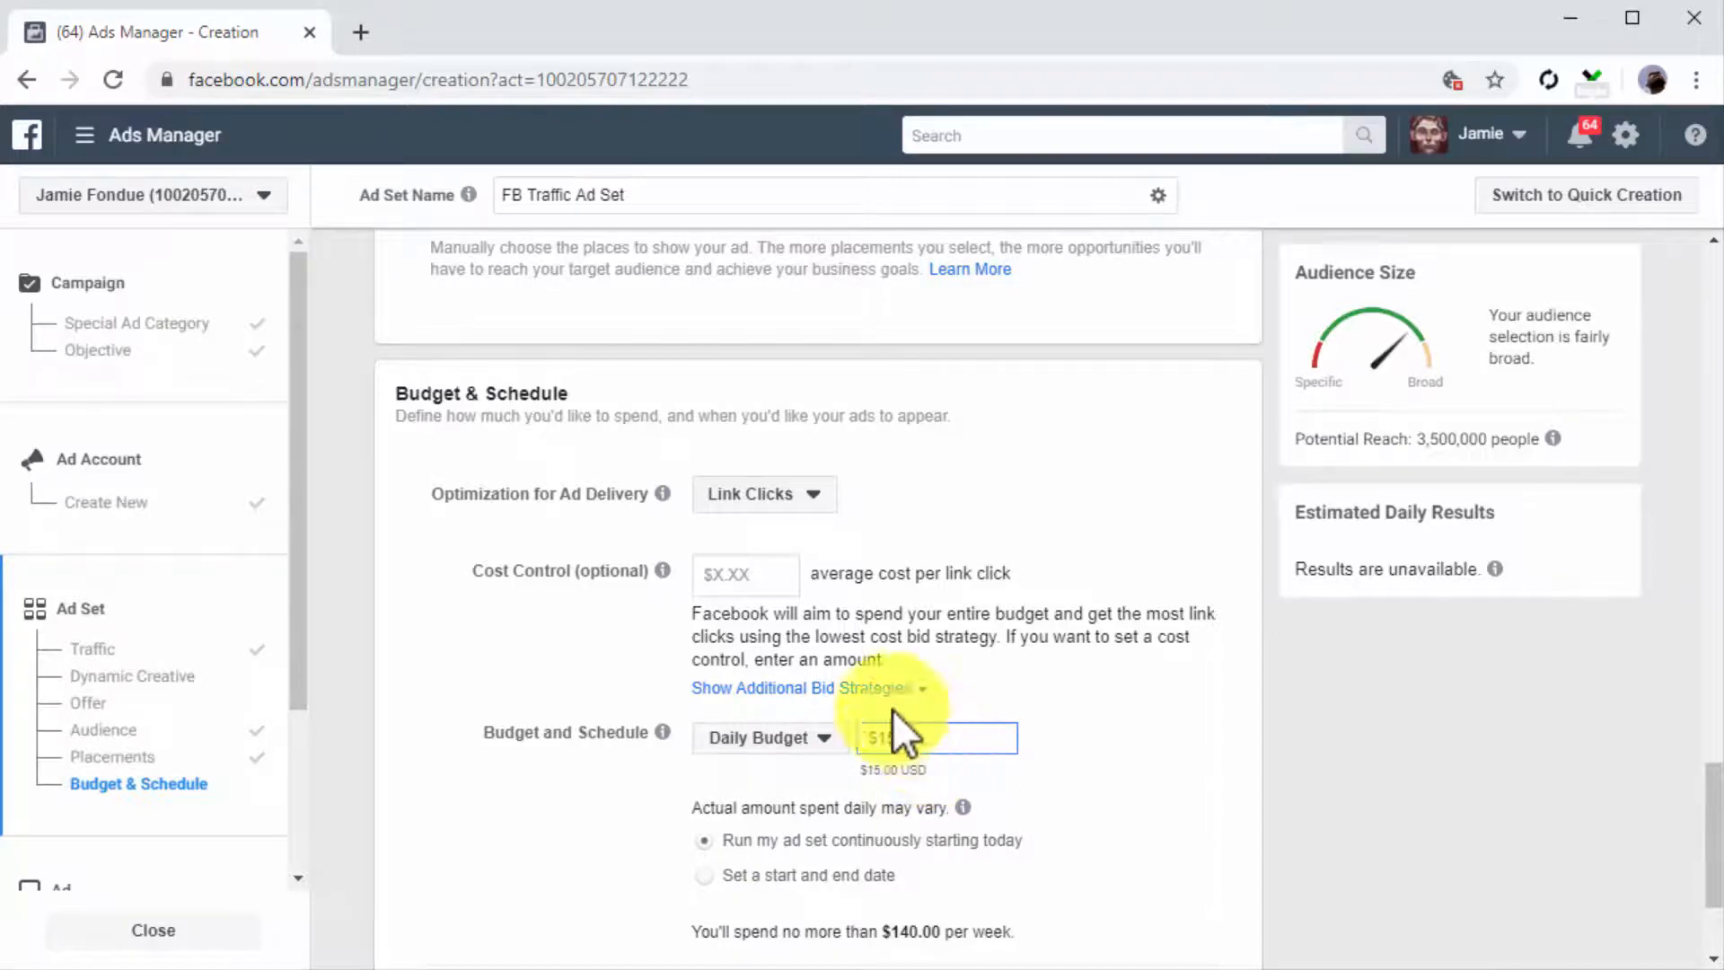
Step: Set the cost control to 0.50 average cost per link click and continue to the ad setup
left_click(746, 579)
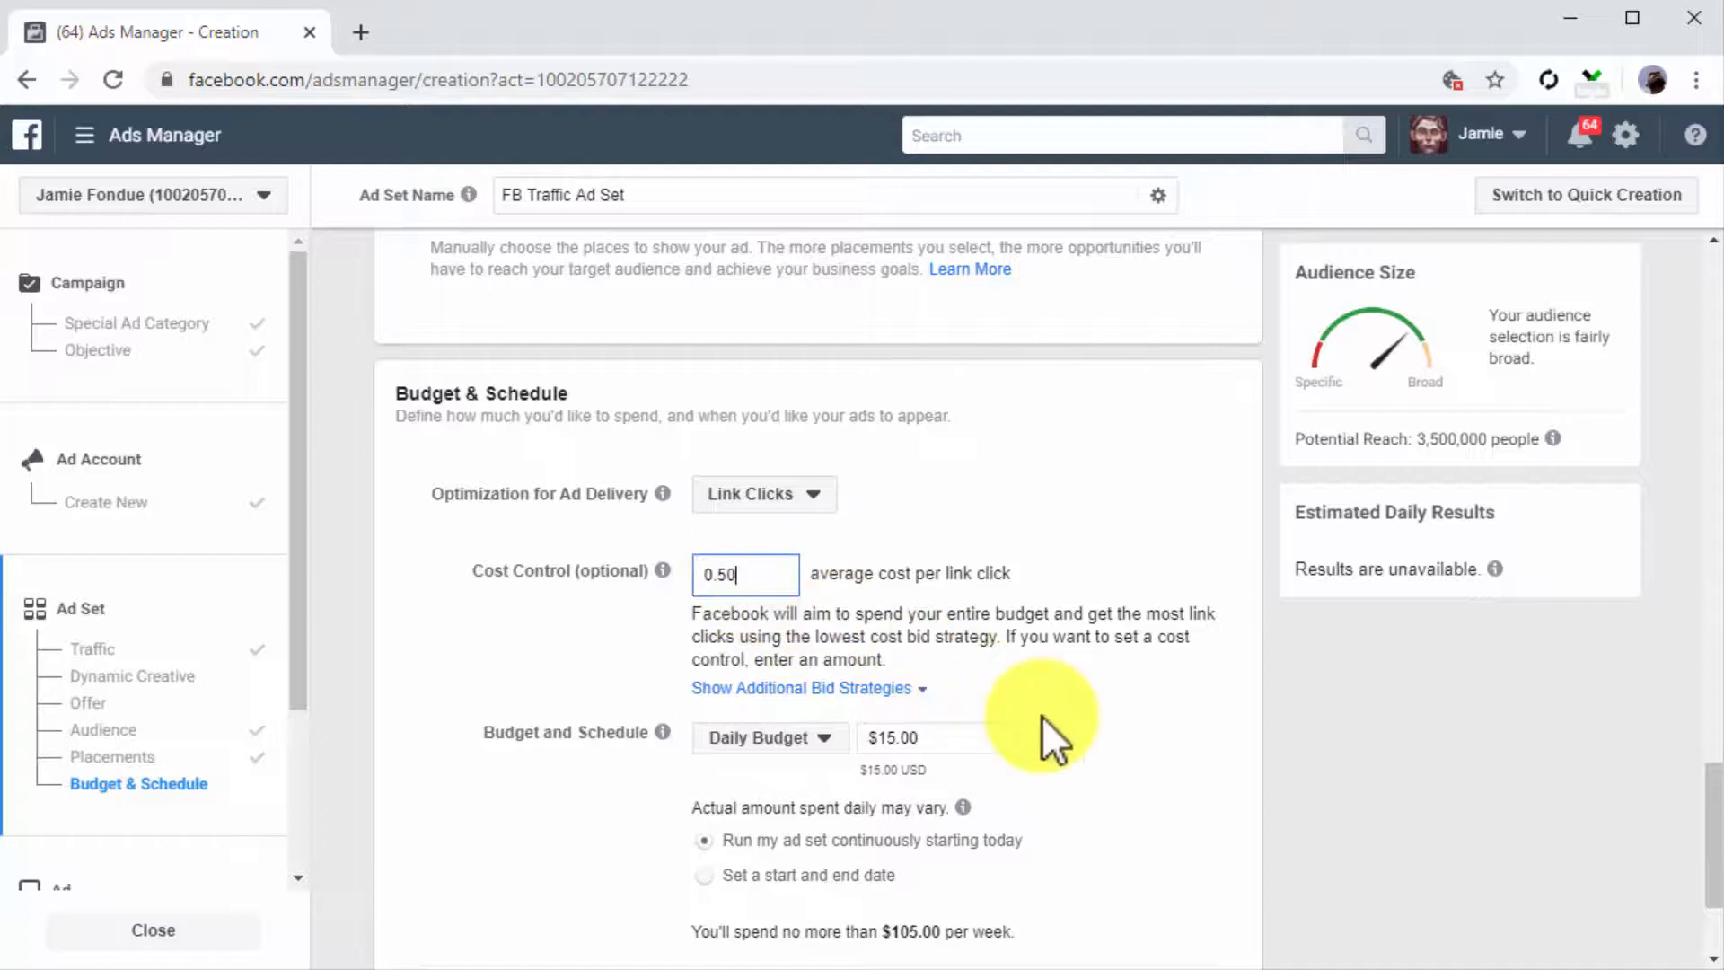
scroll(1041, 715, "down", 2)
scroll(1041, 715, "down", 1)
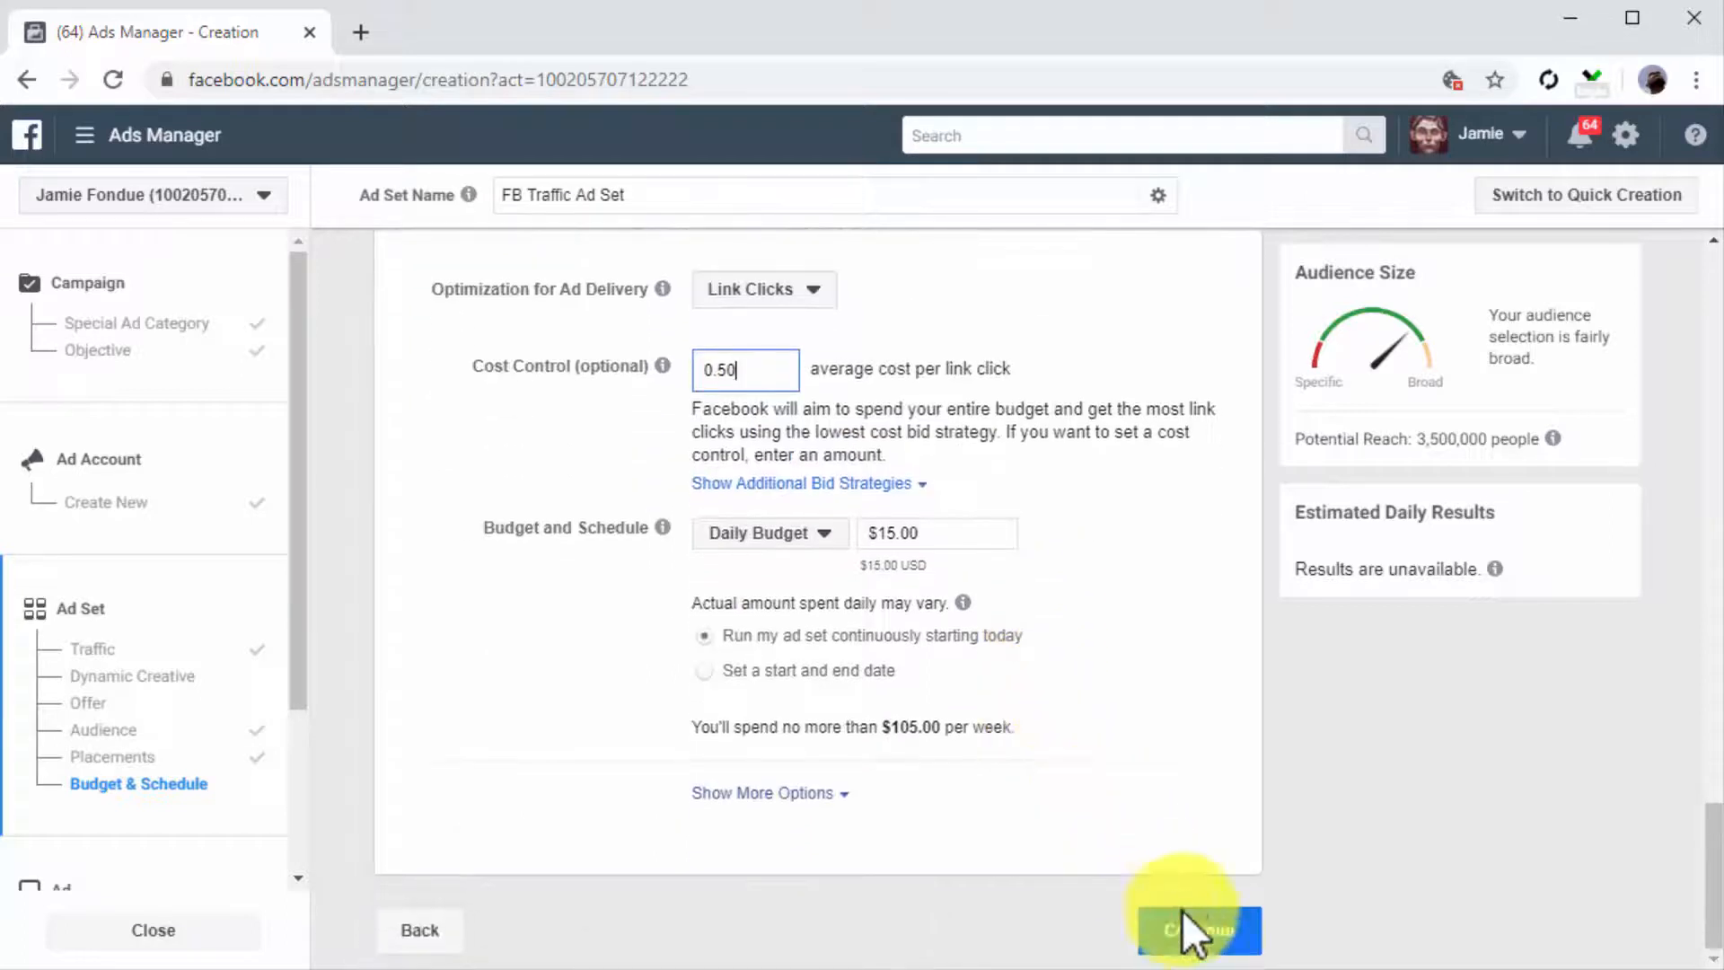
left_click(1194, 934)
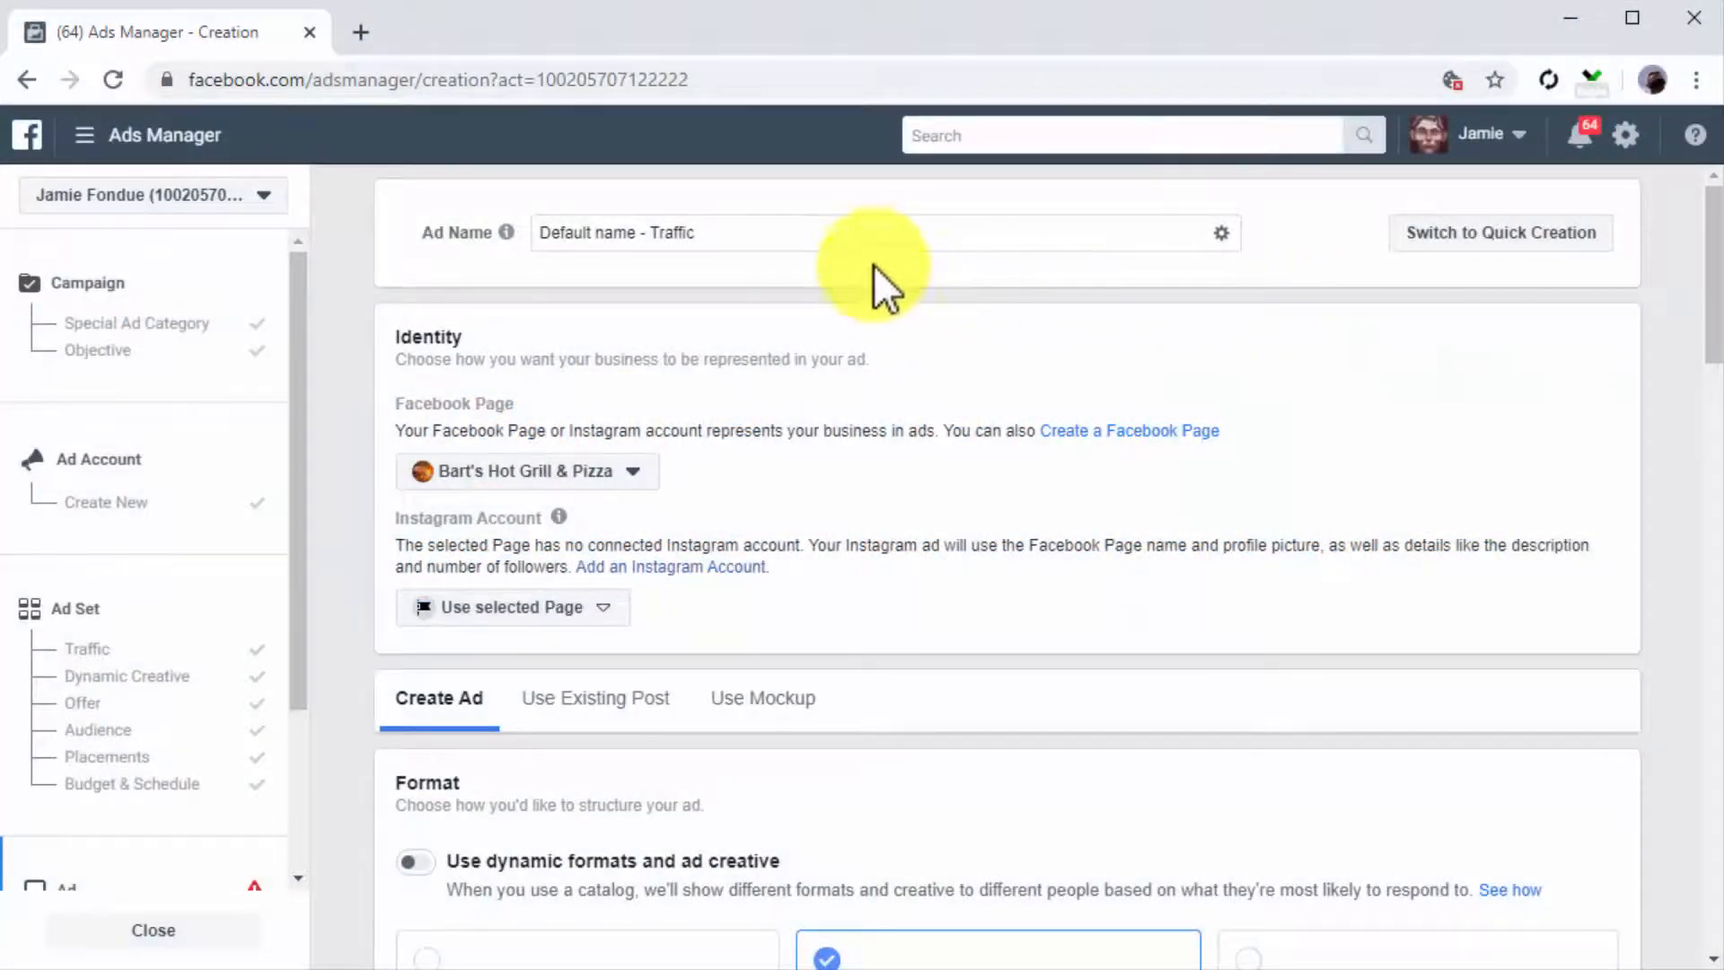
Step: Rename the ad as FB Traffic Ad
left_click(844, 236)
key("BackSpace")
key("BackSpace")
key("BackSpace")
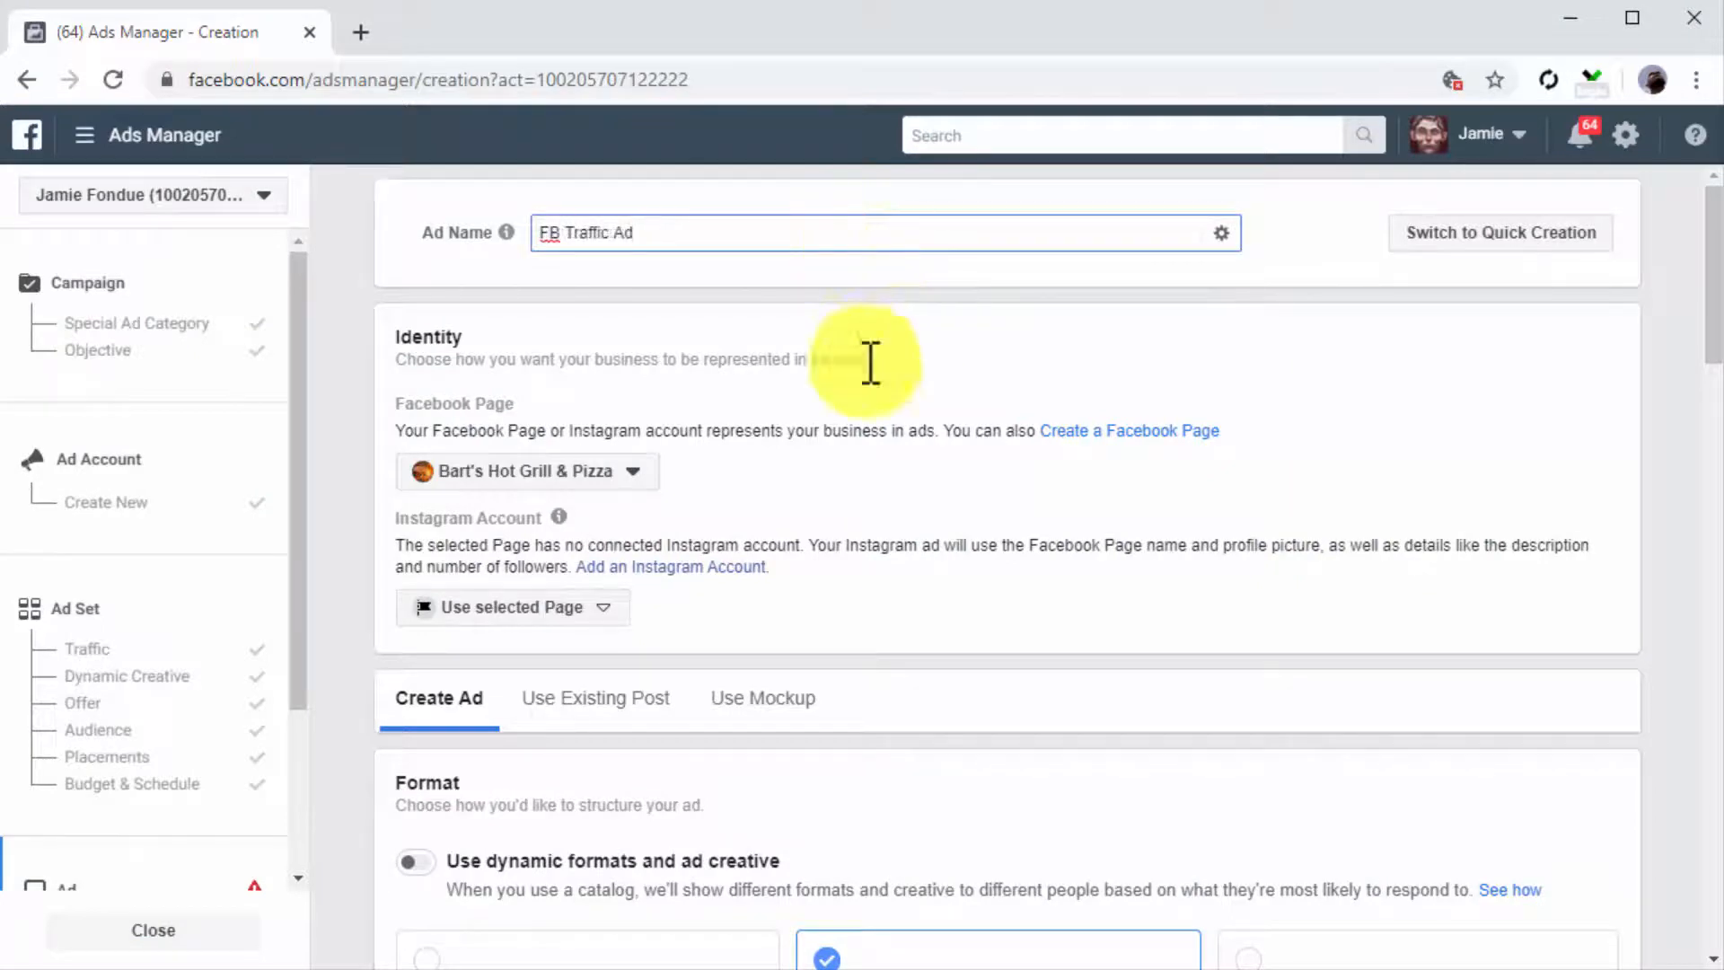
Step: Choose Diabetes Care Made Easy 2.0 as the Facebook Page that represents the business in the ad
left_click(631, 485)
scroll(750, 616, "down", 5)
left_click(728, 628)
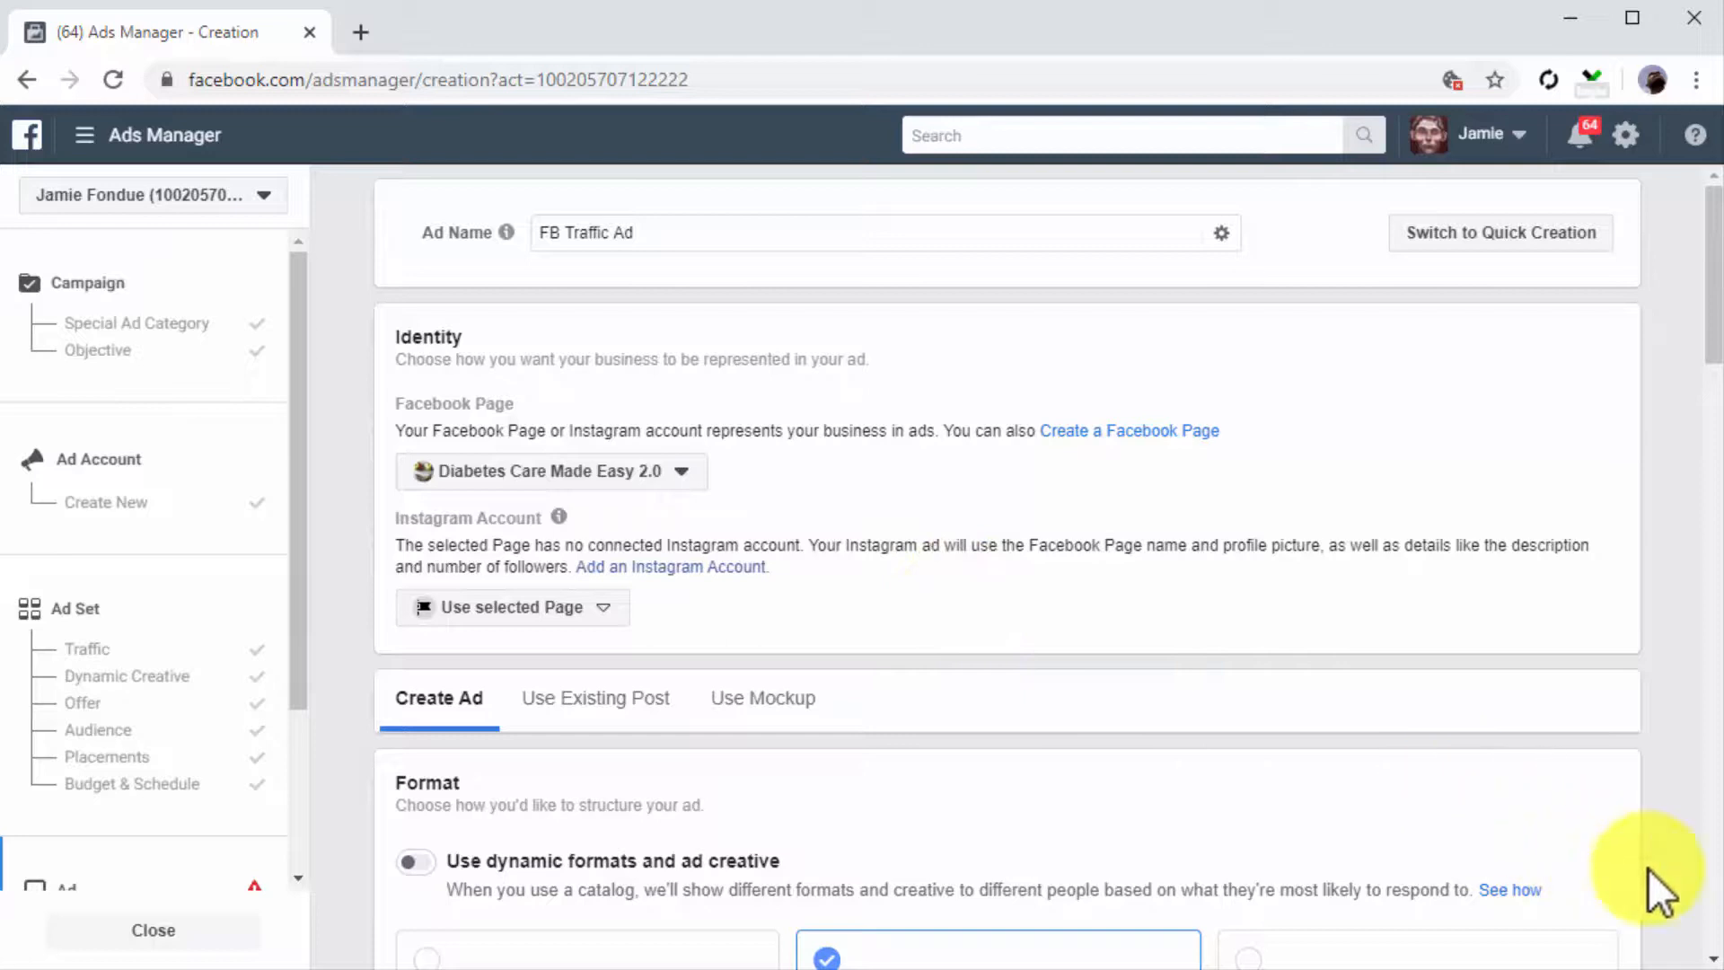
Step: Select Single Image or Video as the ad format
scroll(1646, 869, "down", 2)
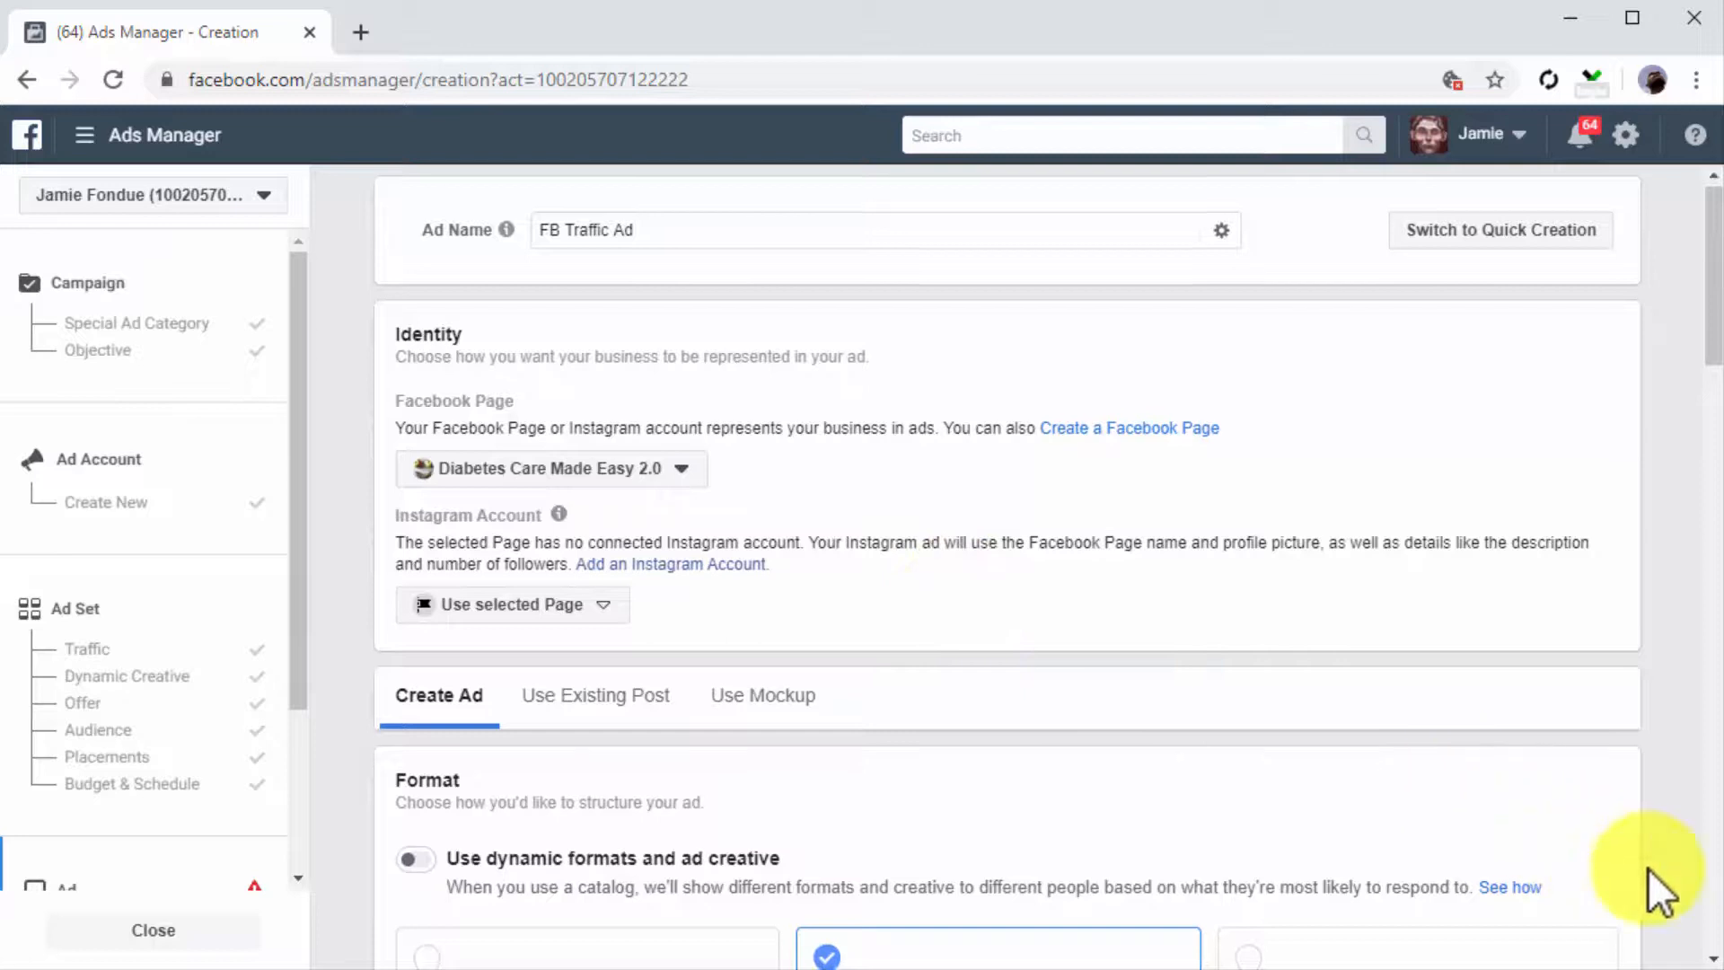
scroll(1646, 869, "down", 3)
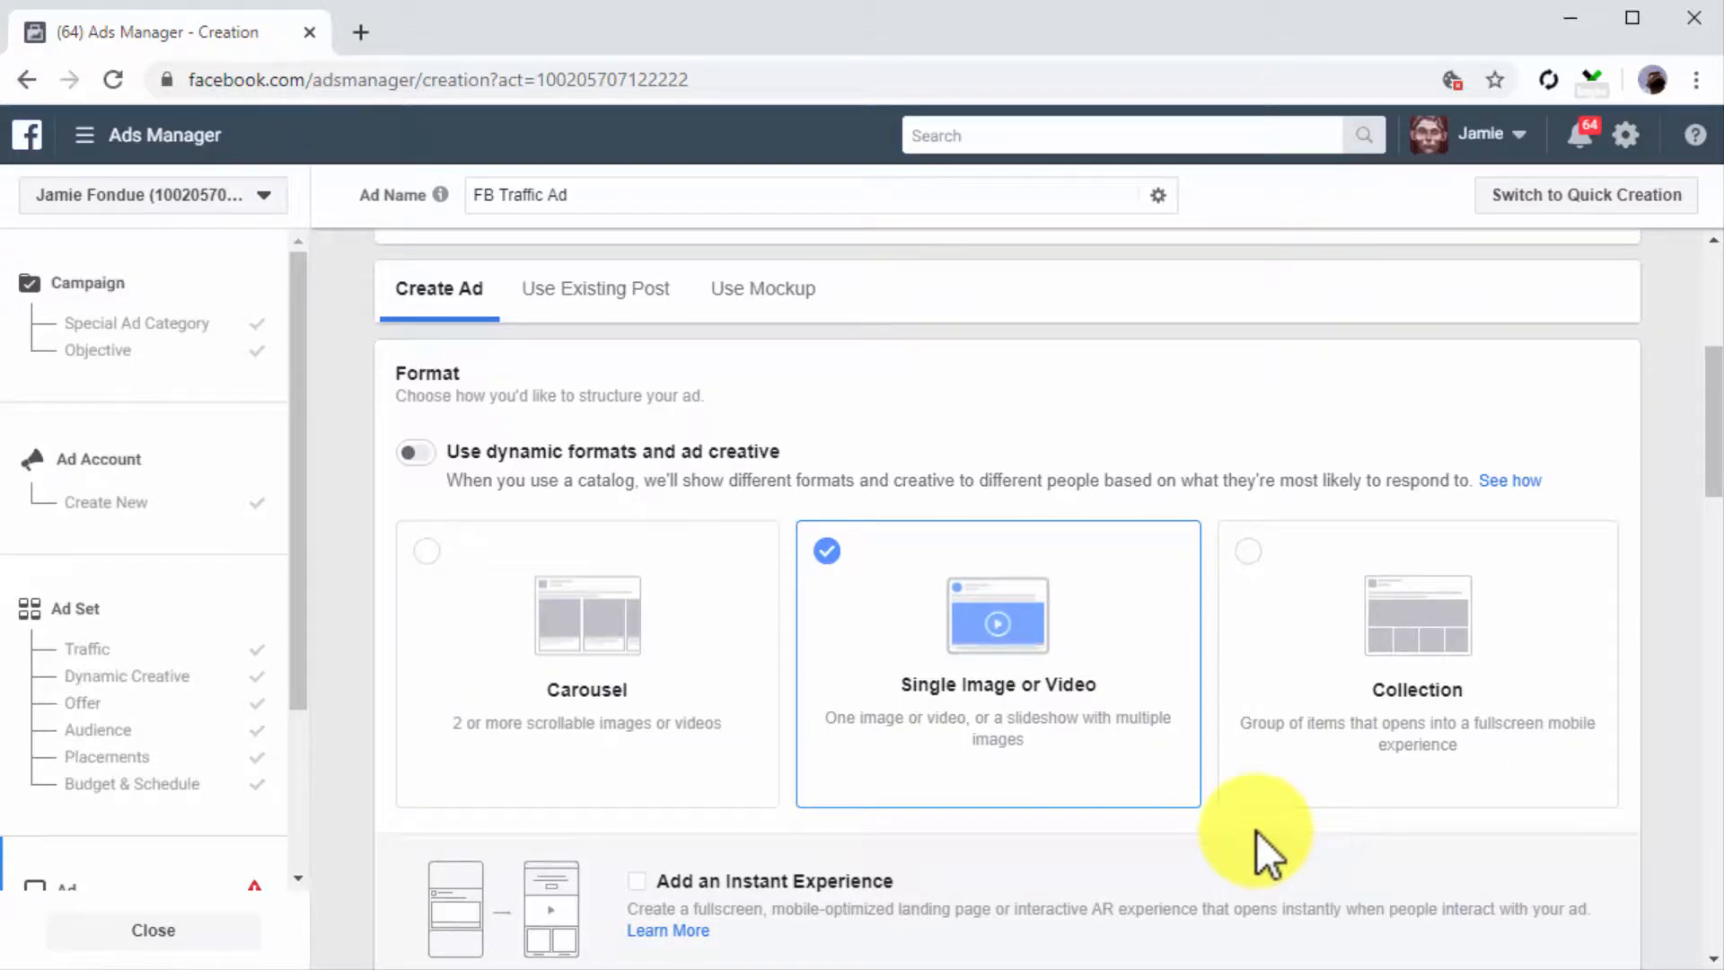
left_click(1099, 711)
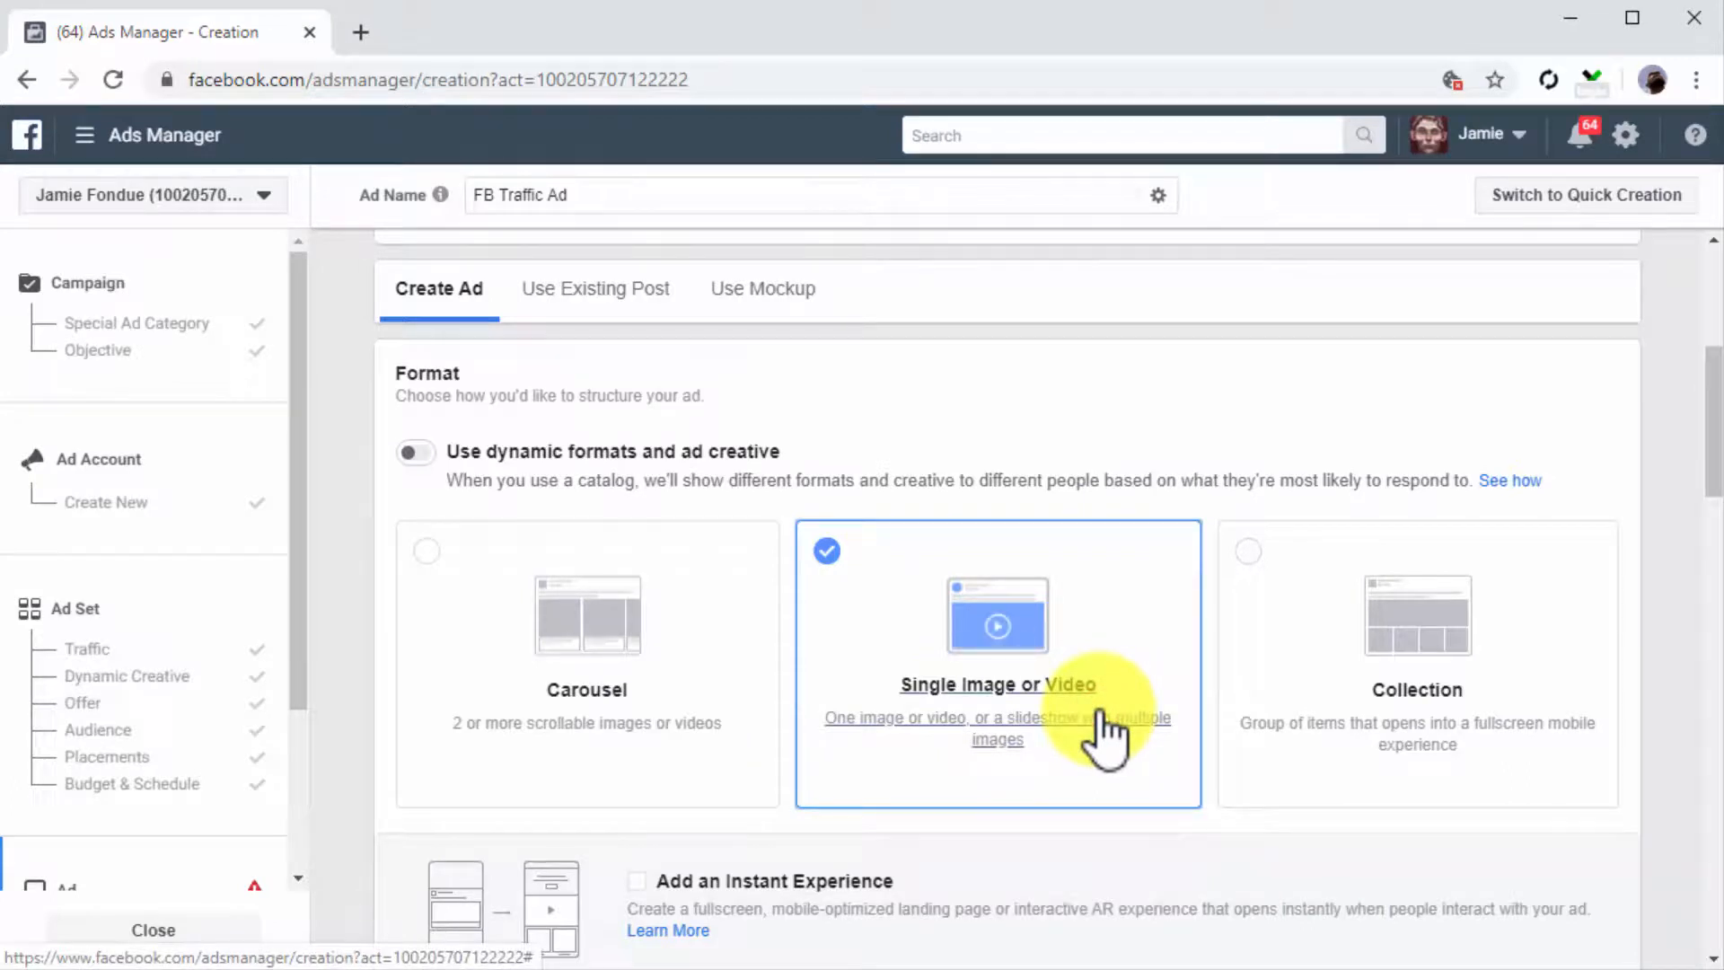
Step: Add the 757 × 757 account image of nuts, berries and avocado as the ad's media
scroll(1176, 842, "down", 1)
scroll(1176, 842, "down", 4)
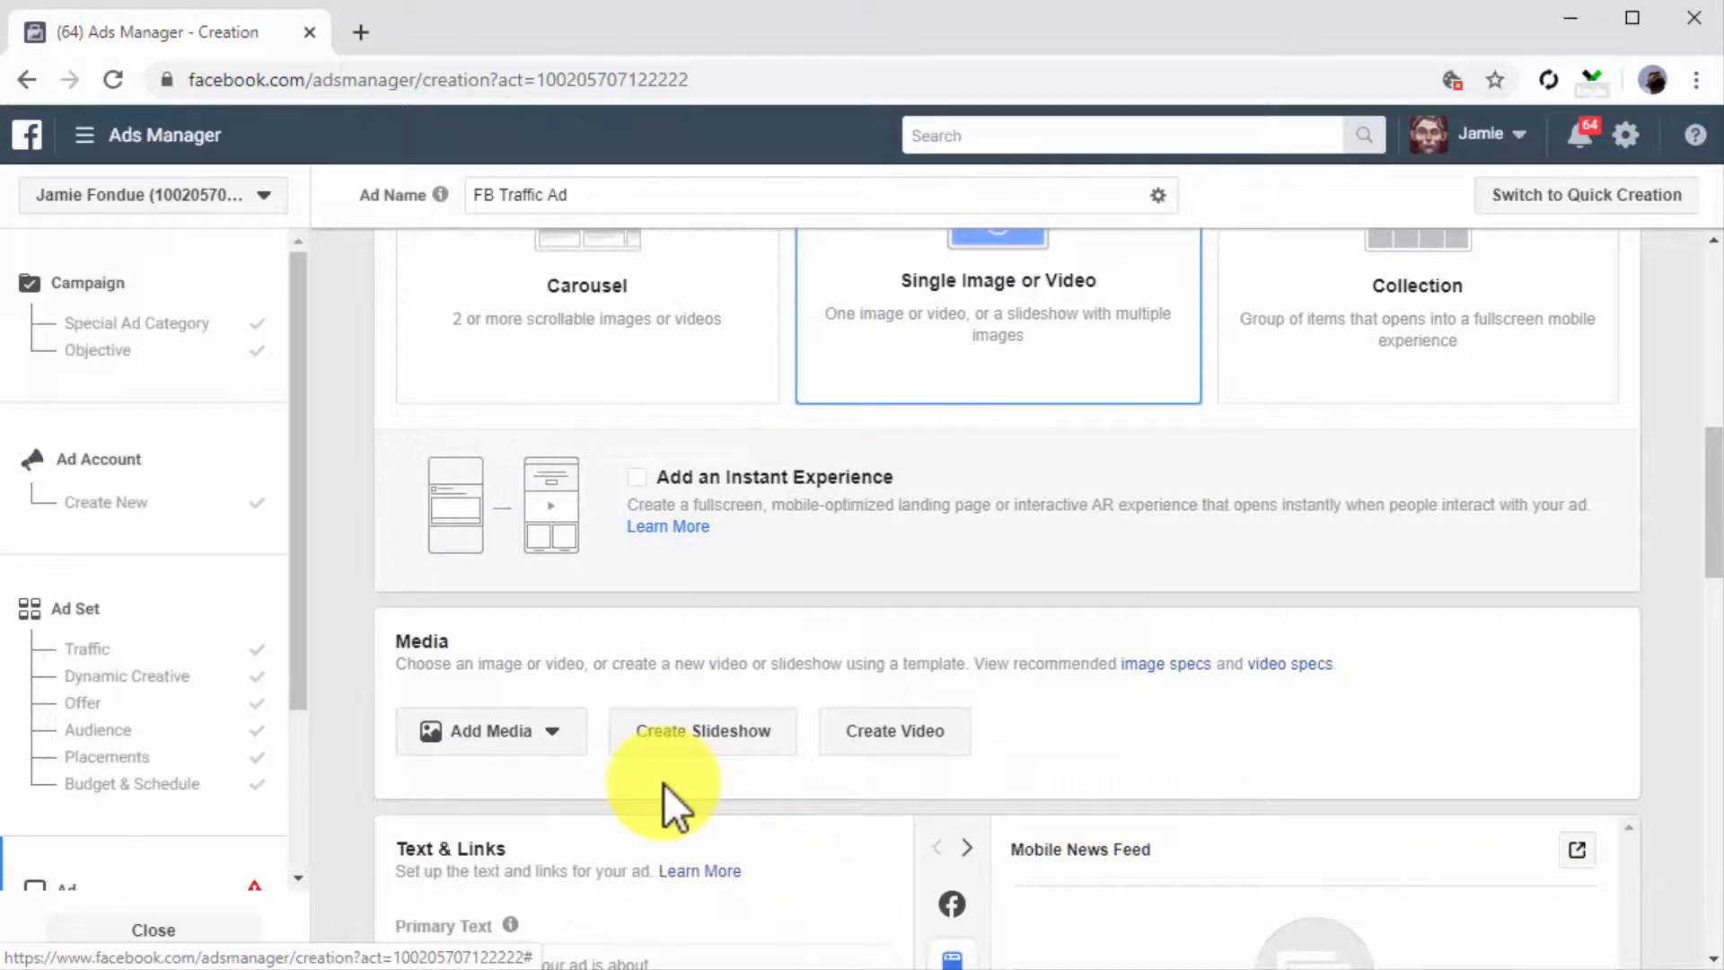
left_click(529, 750)
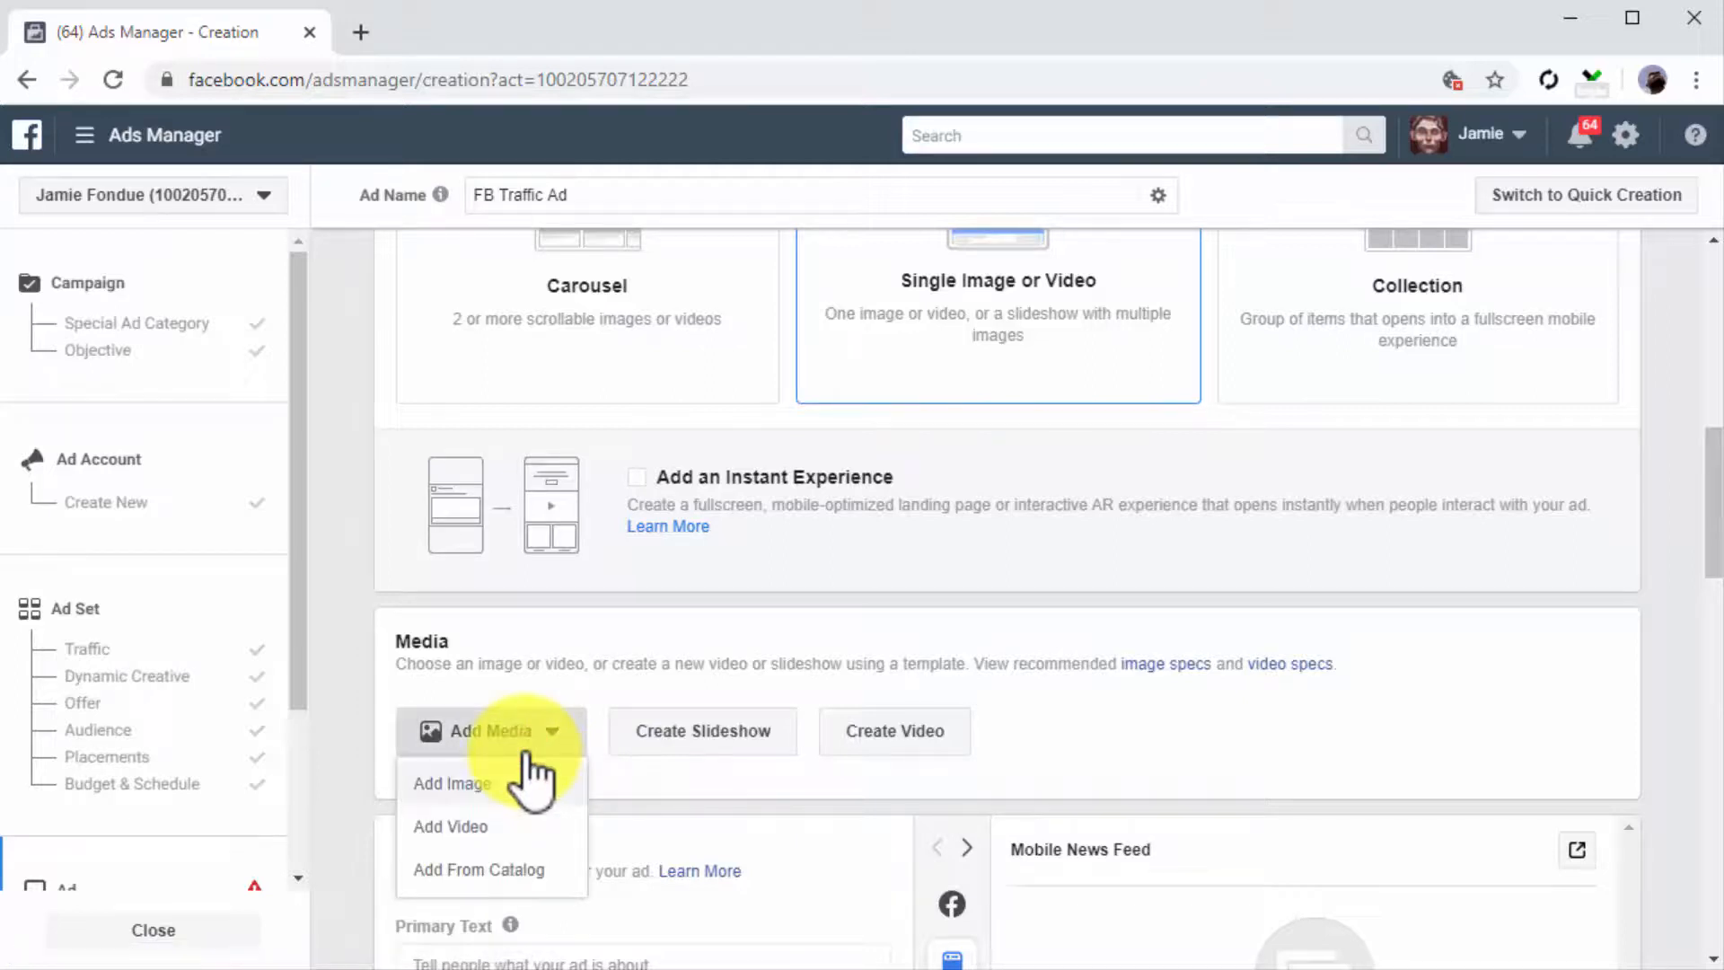
left_click(521, 777)
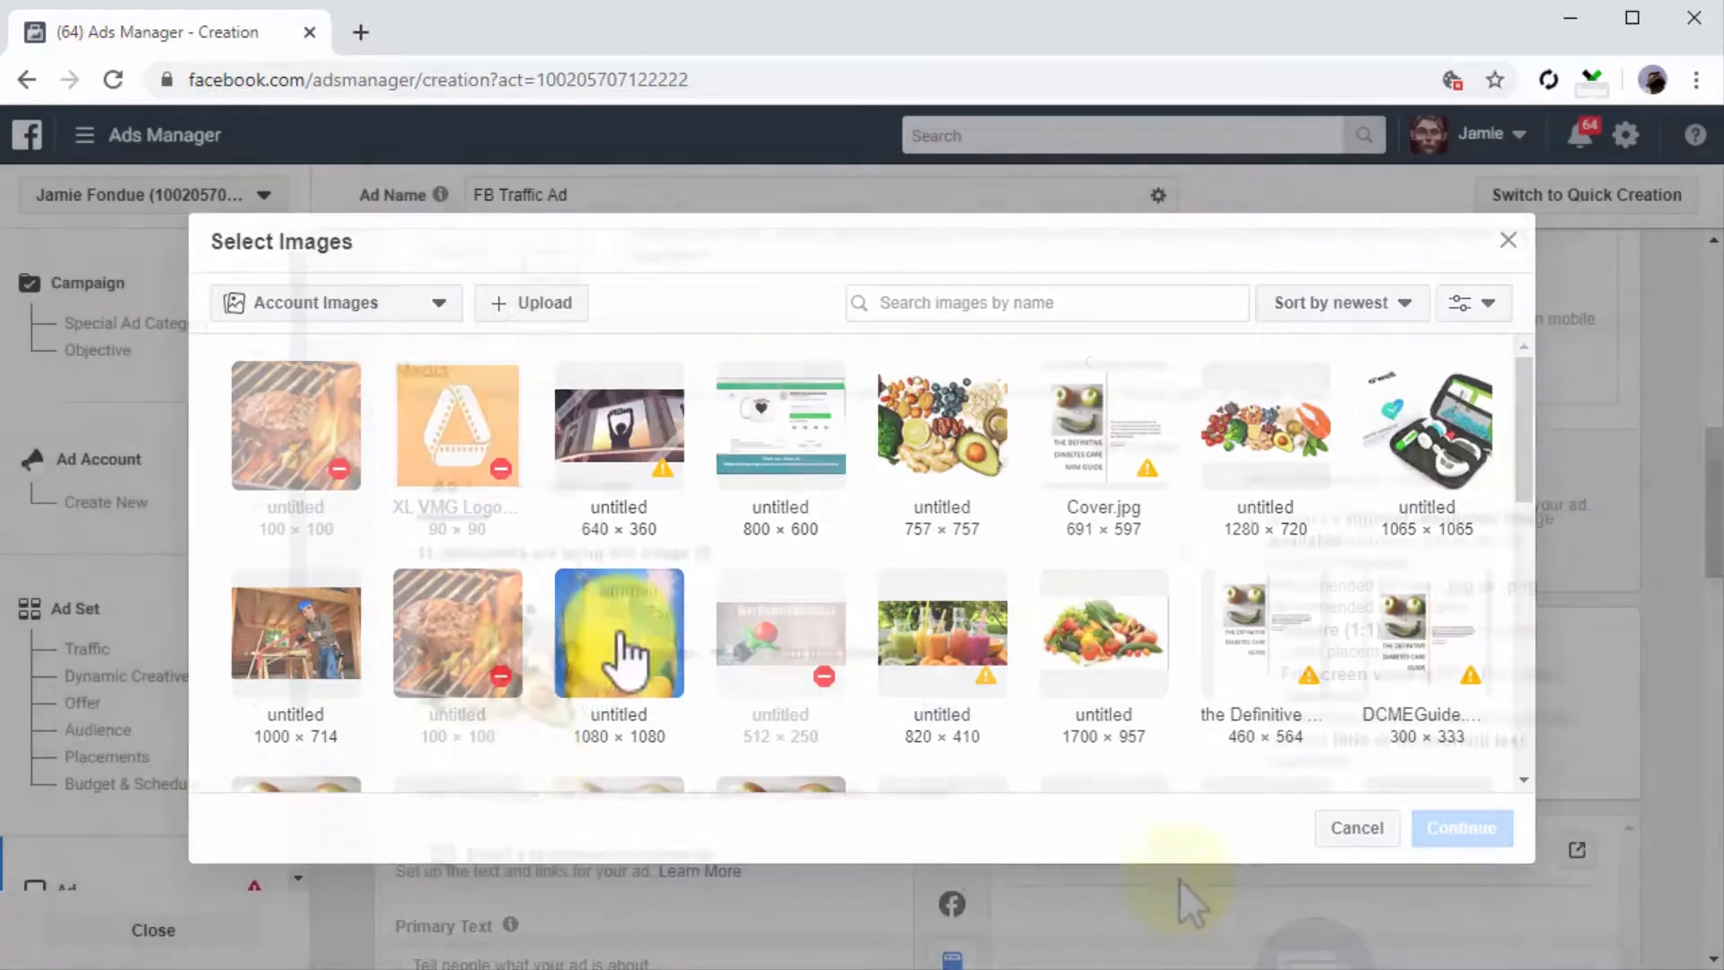
Step: Enter the primary text "Get daily healthy eating tips and lifestyle hacks" and the headline "Visit the new Diabetes Care Made Easy Site"
scroll(1178, 880, "down", 3)
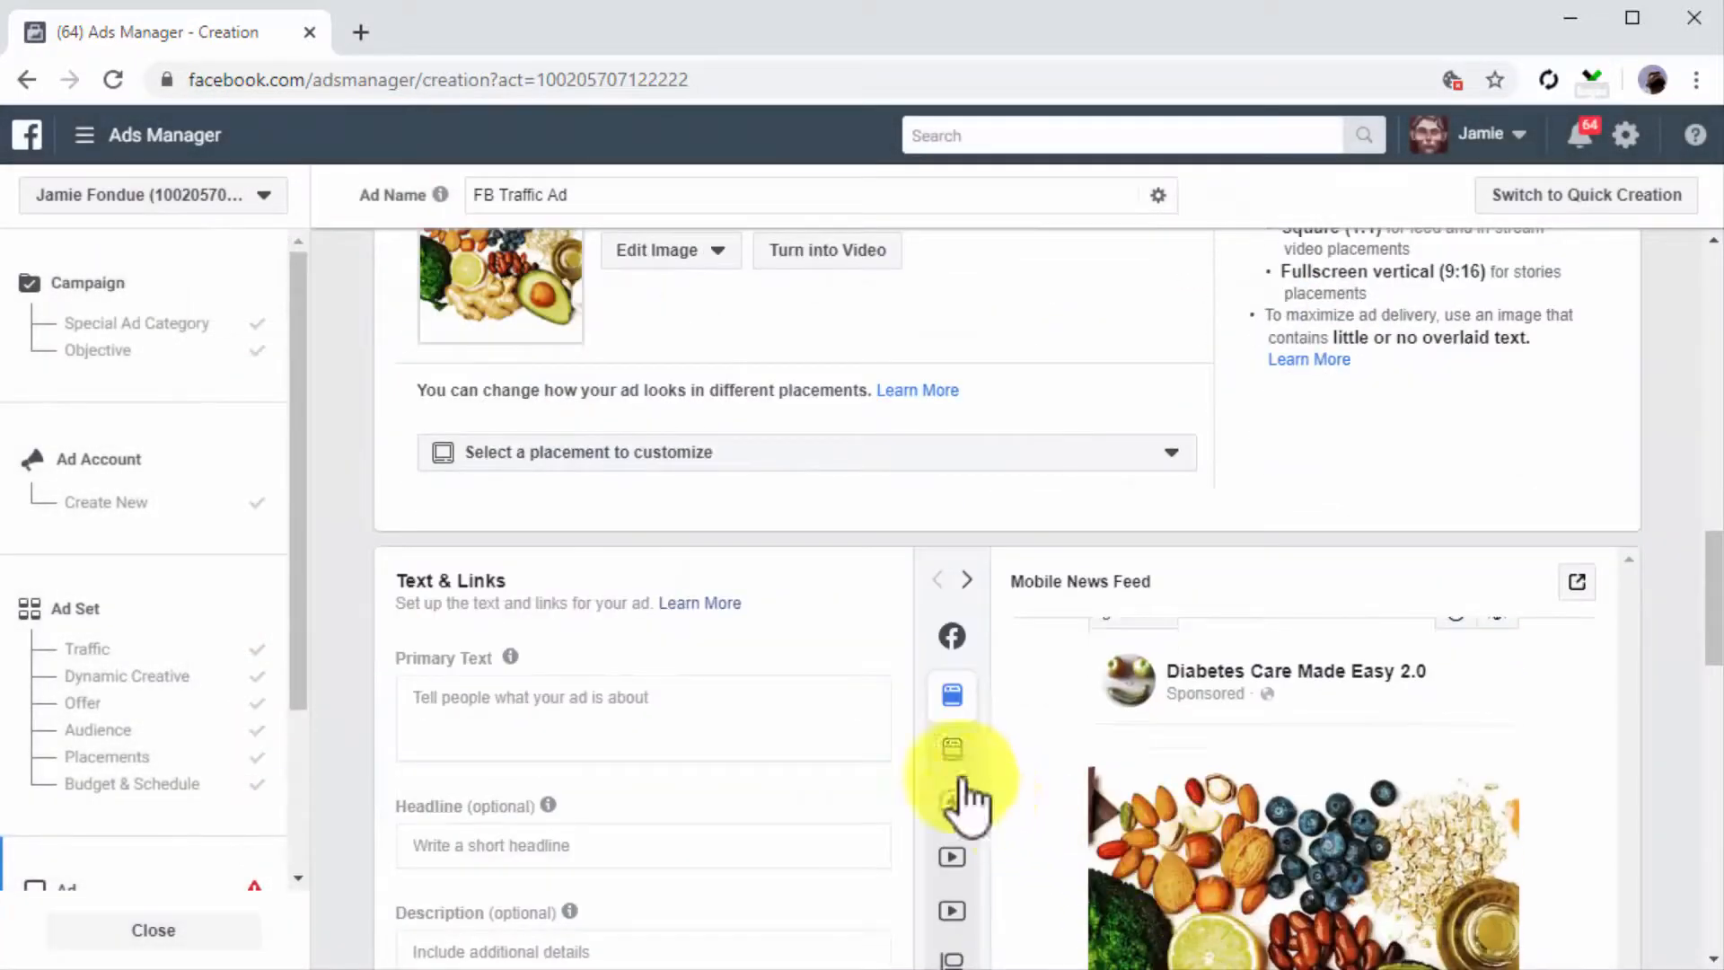
scroll(860, 648, "down", 2)
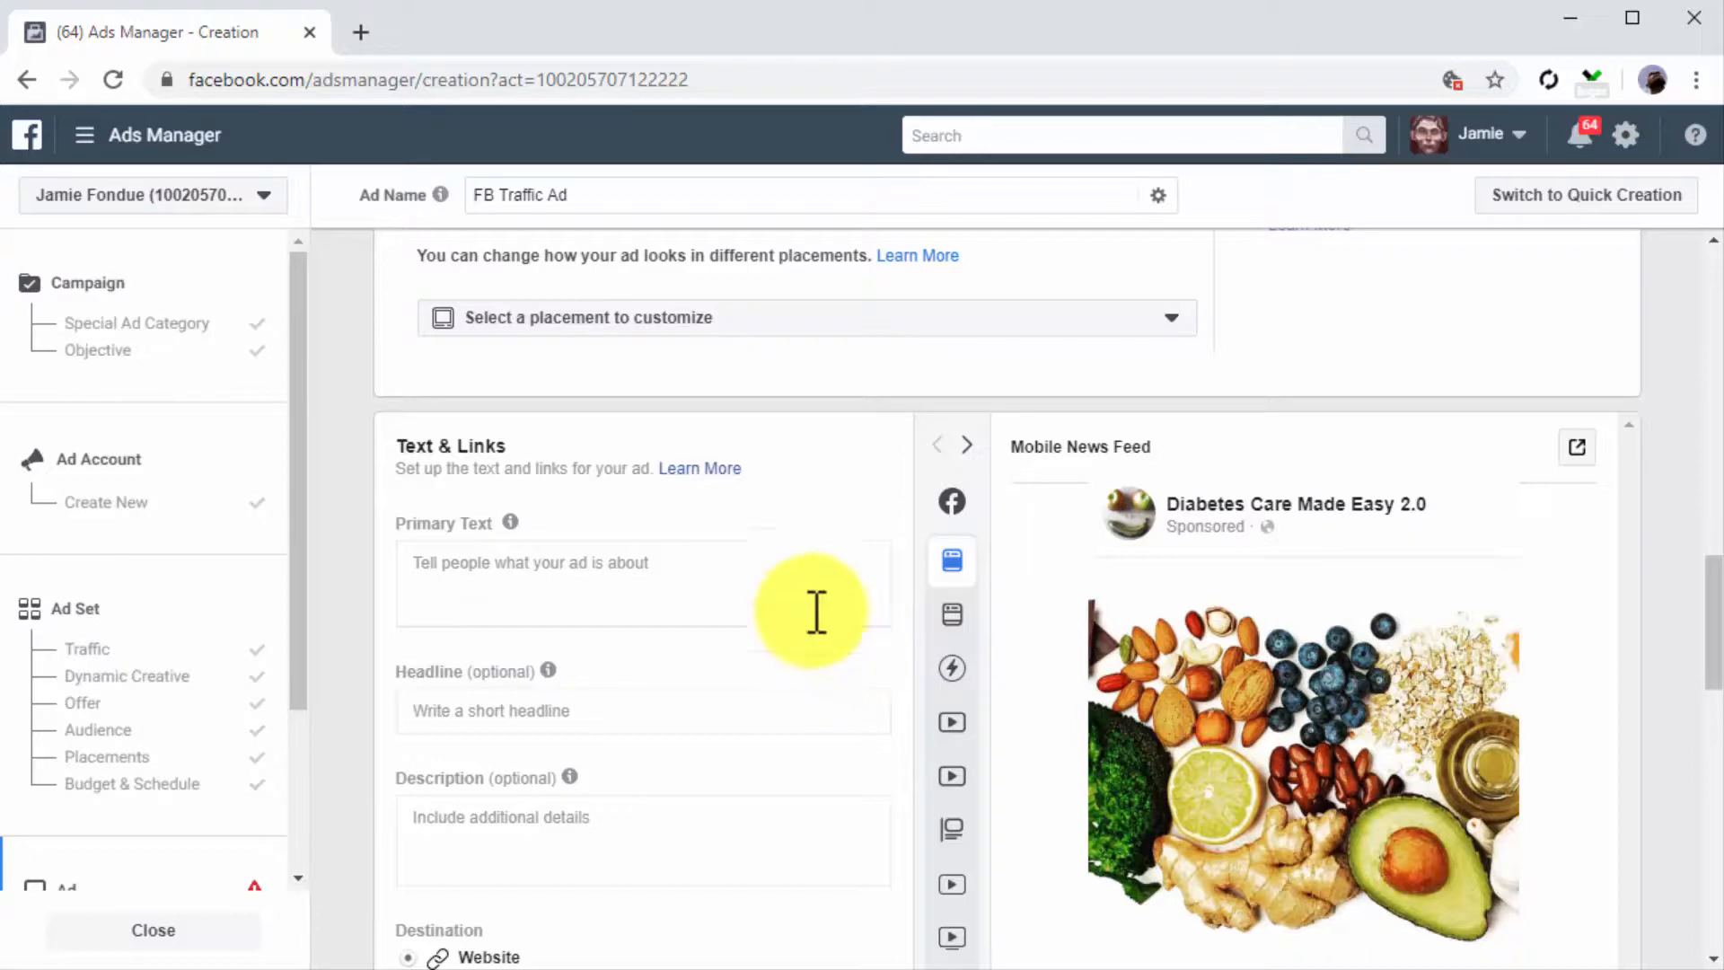
left_click(774, 584)
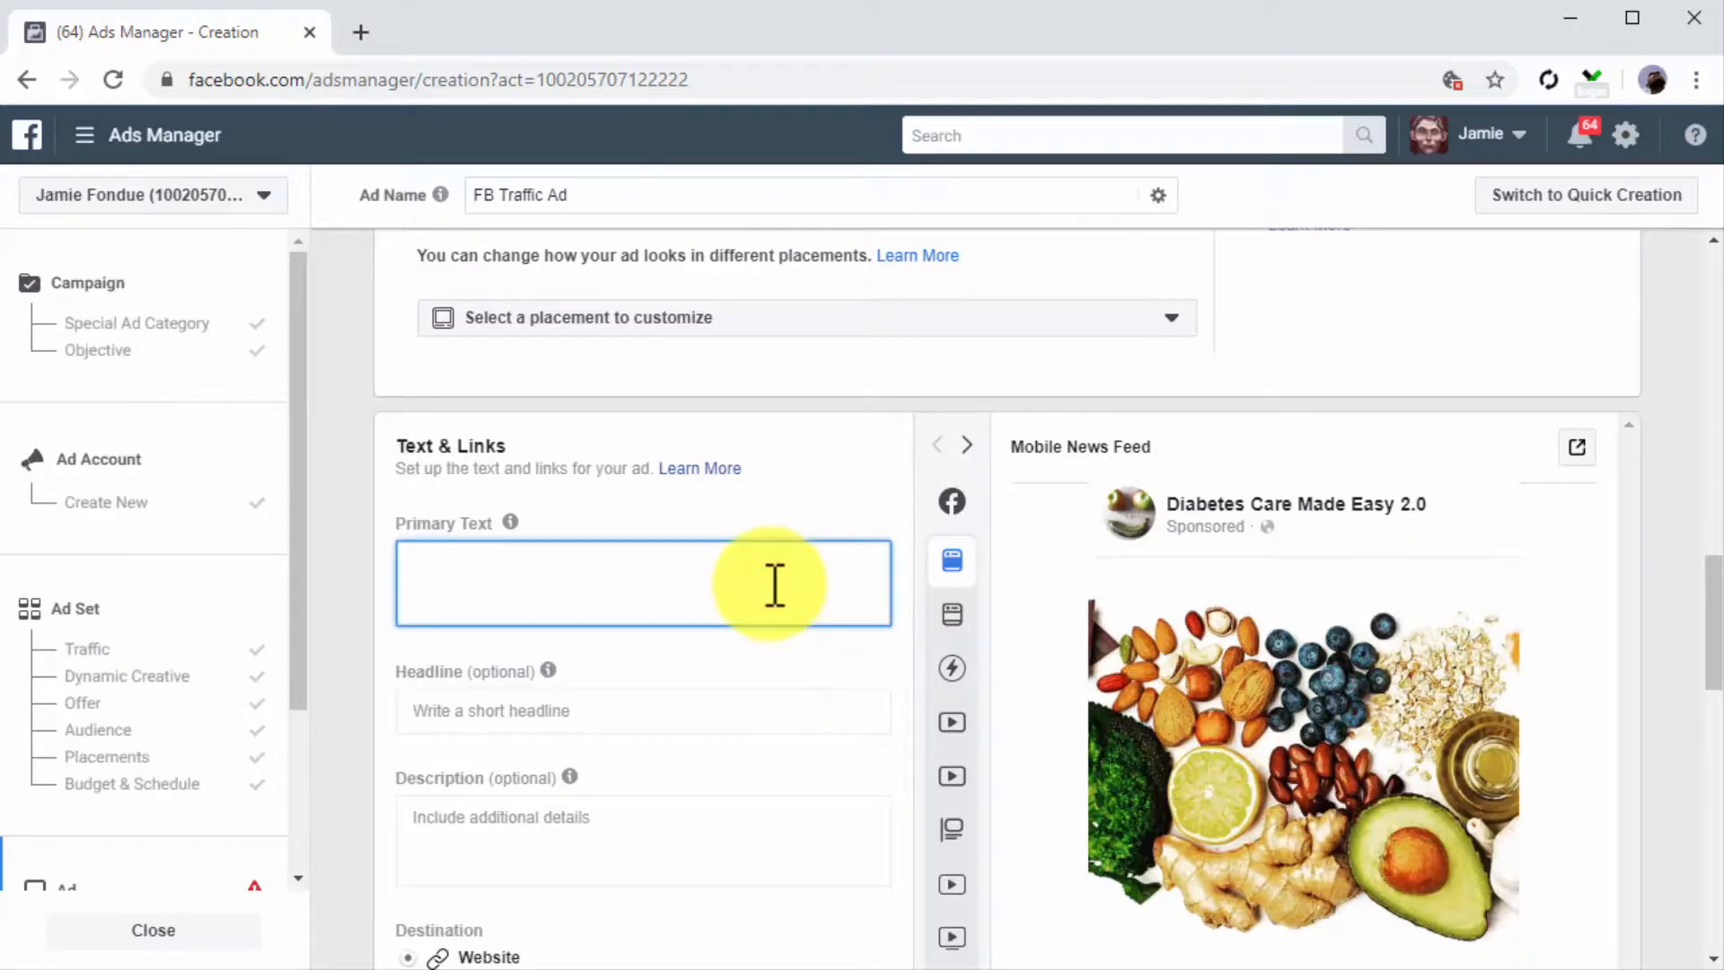
type("Get daily healthy eating tips and lifestyle hacks")
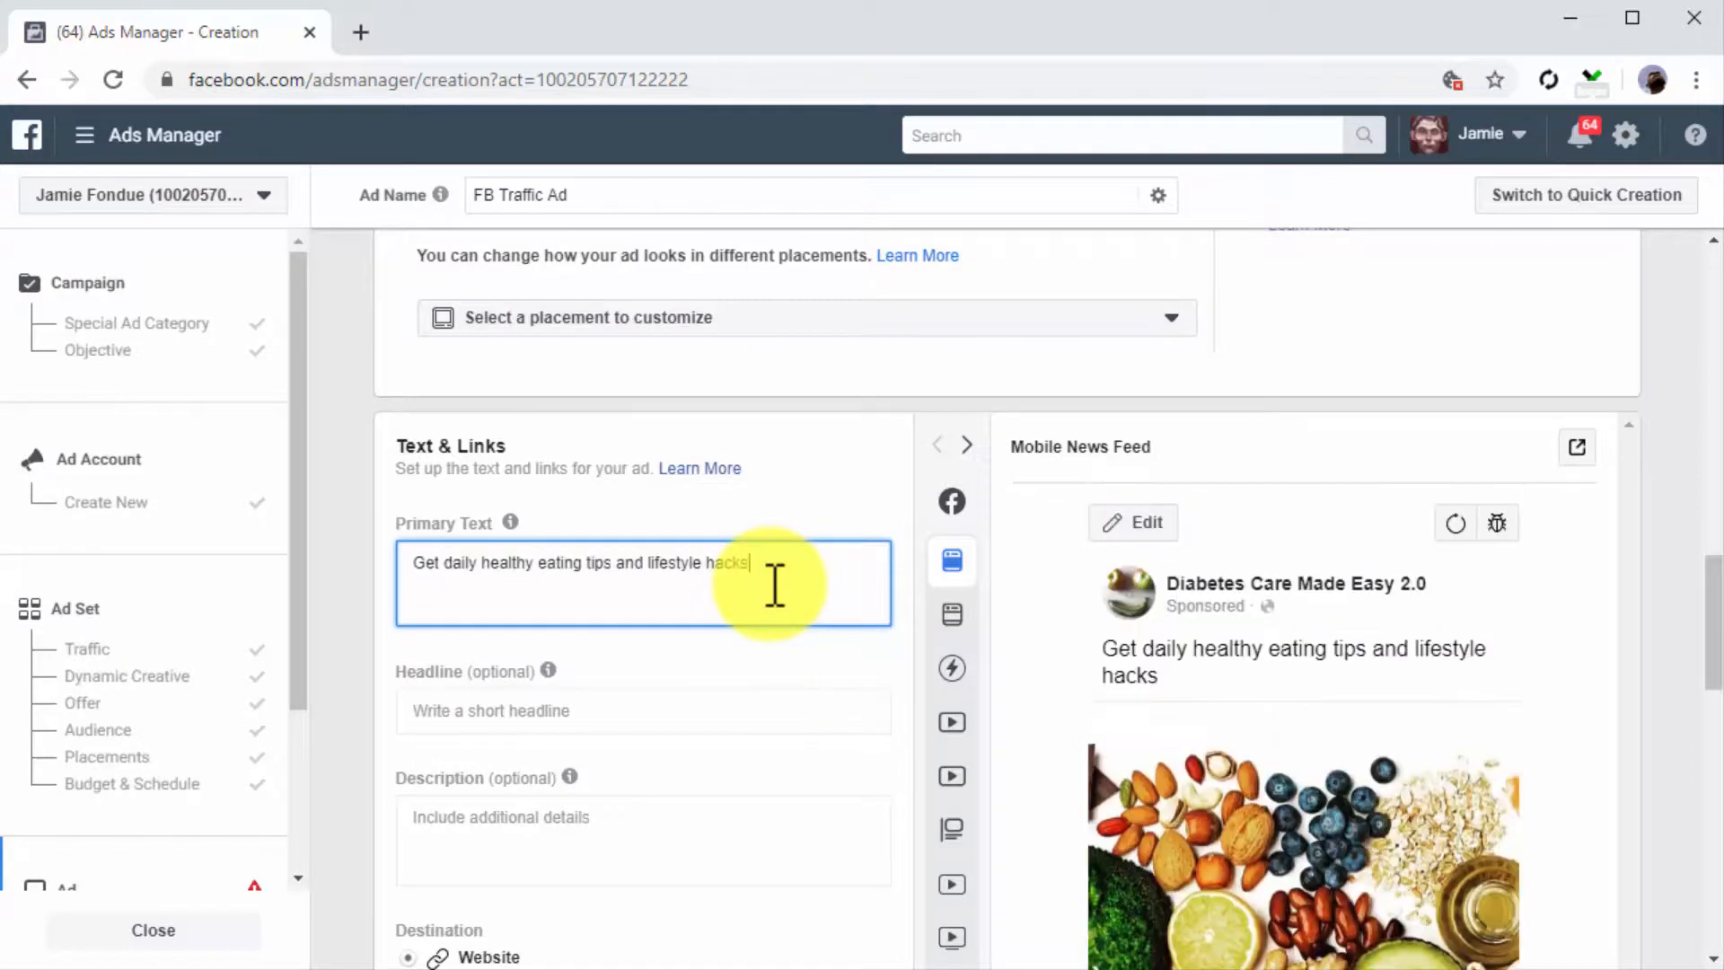
left_click(808, 714)
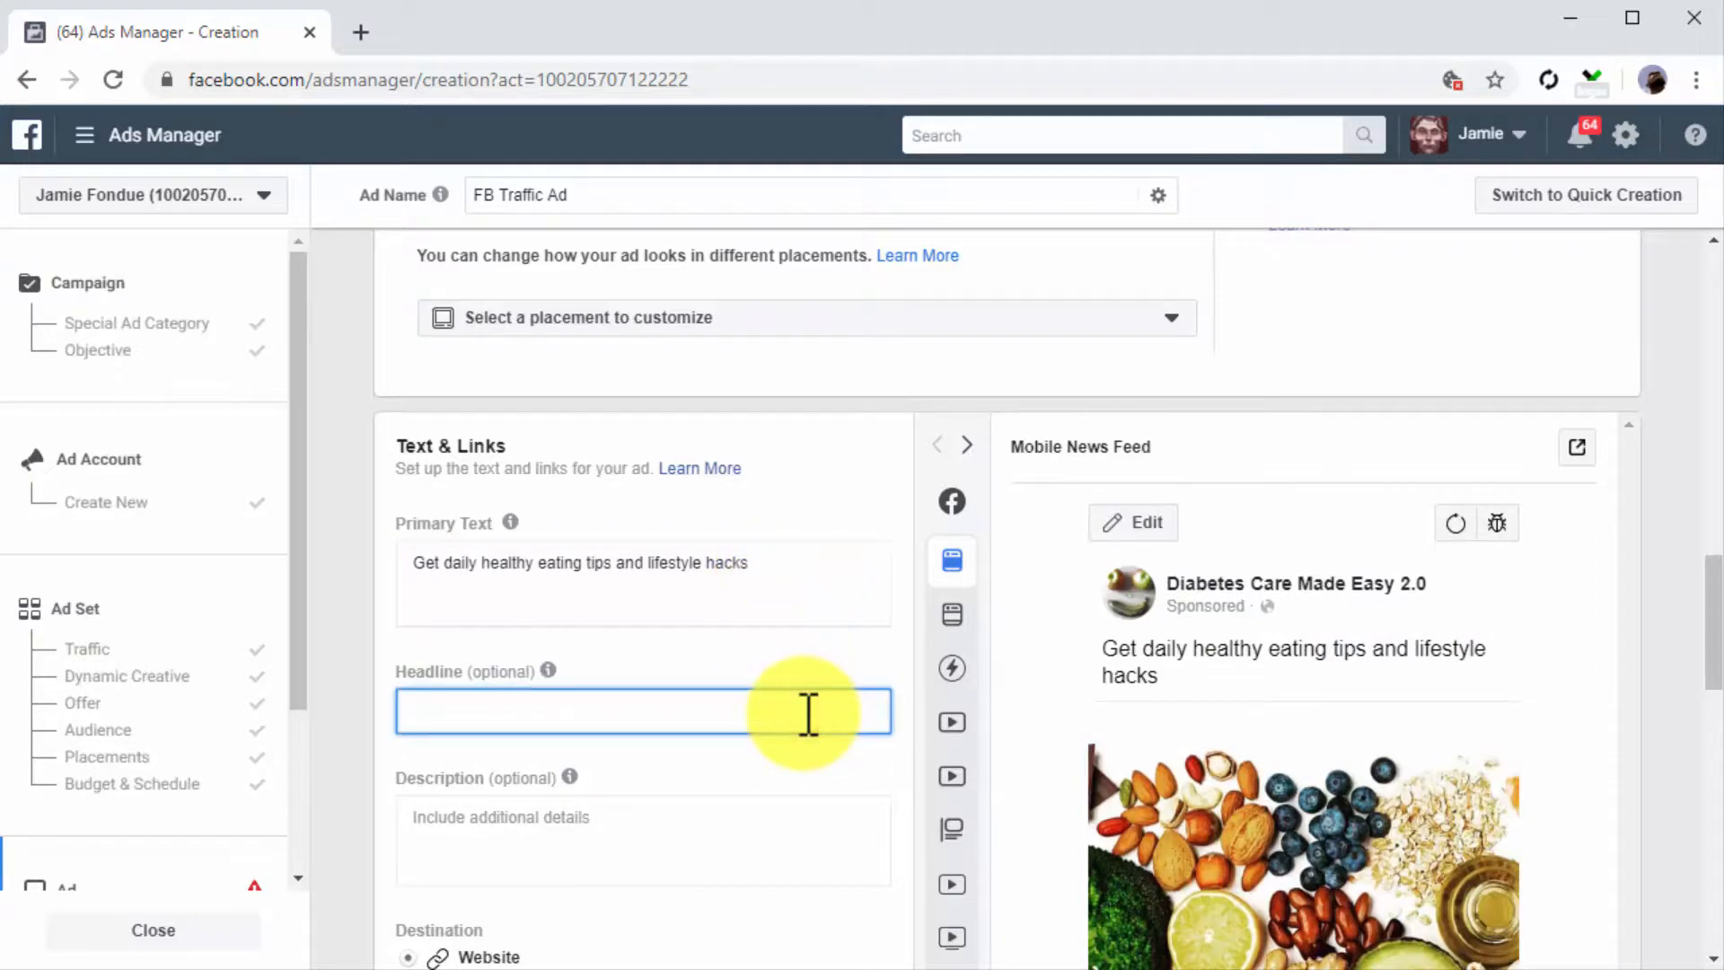
type("Visit the new Diabetes Care Made Easy Site")
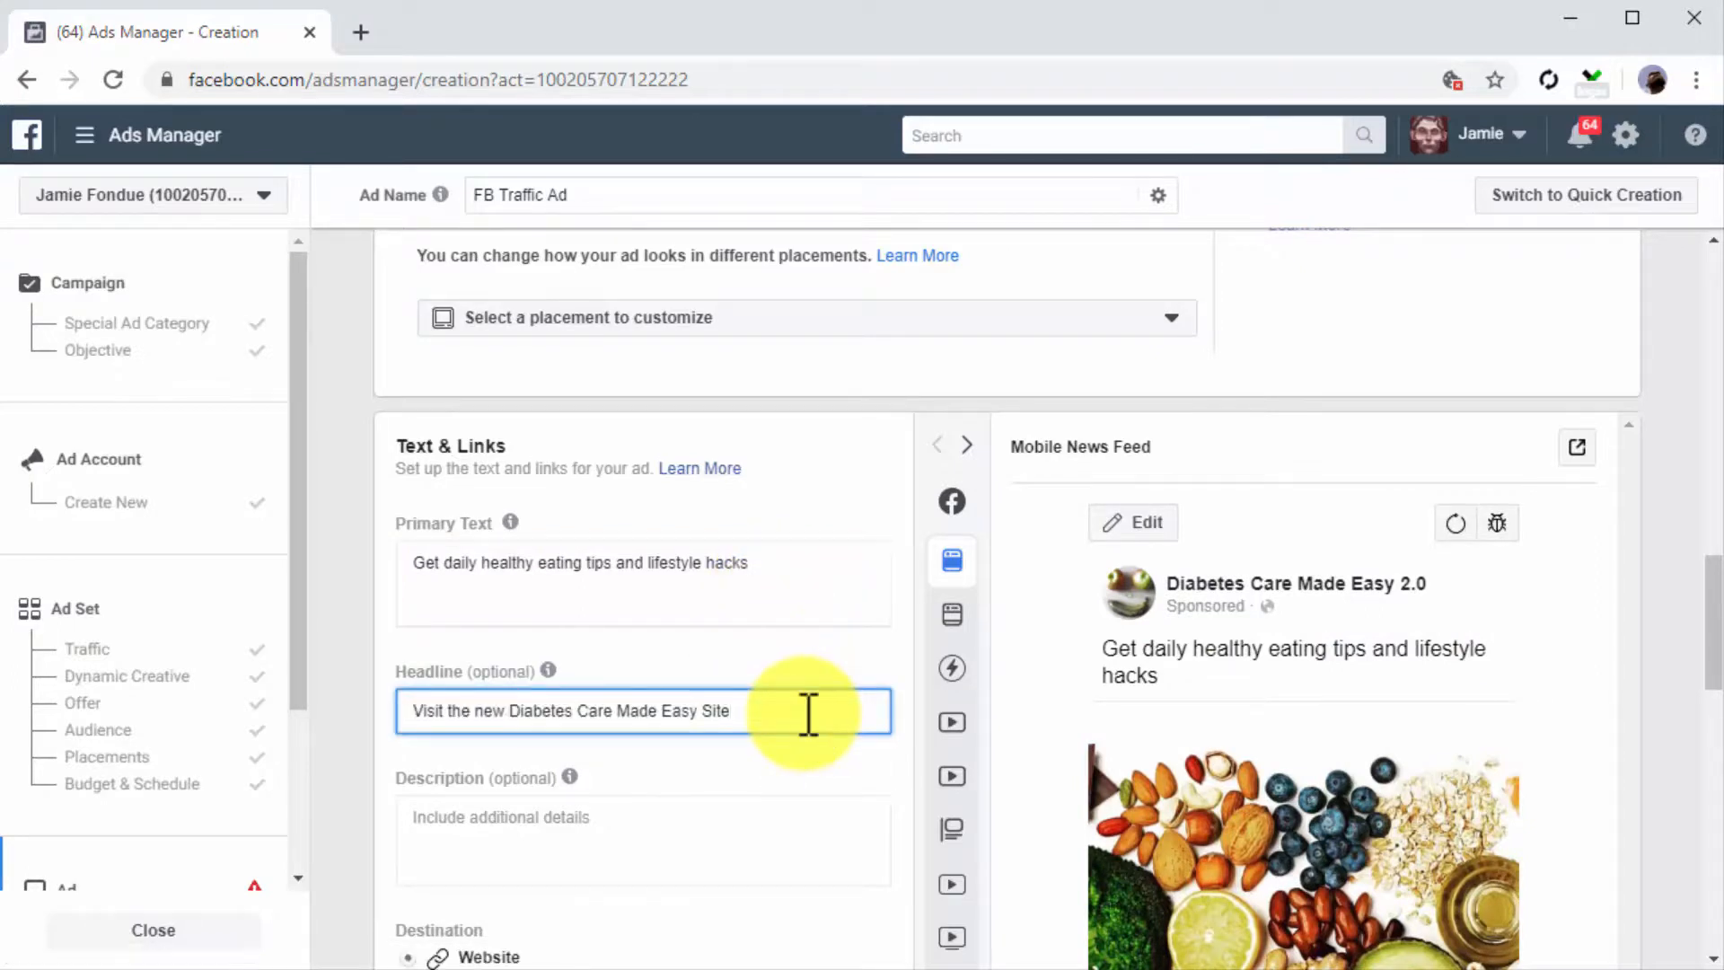
scroll(907, 826, "down", 5)
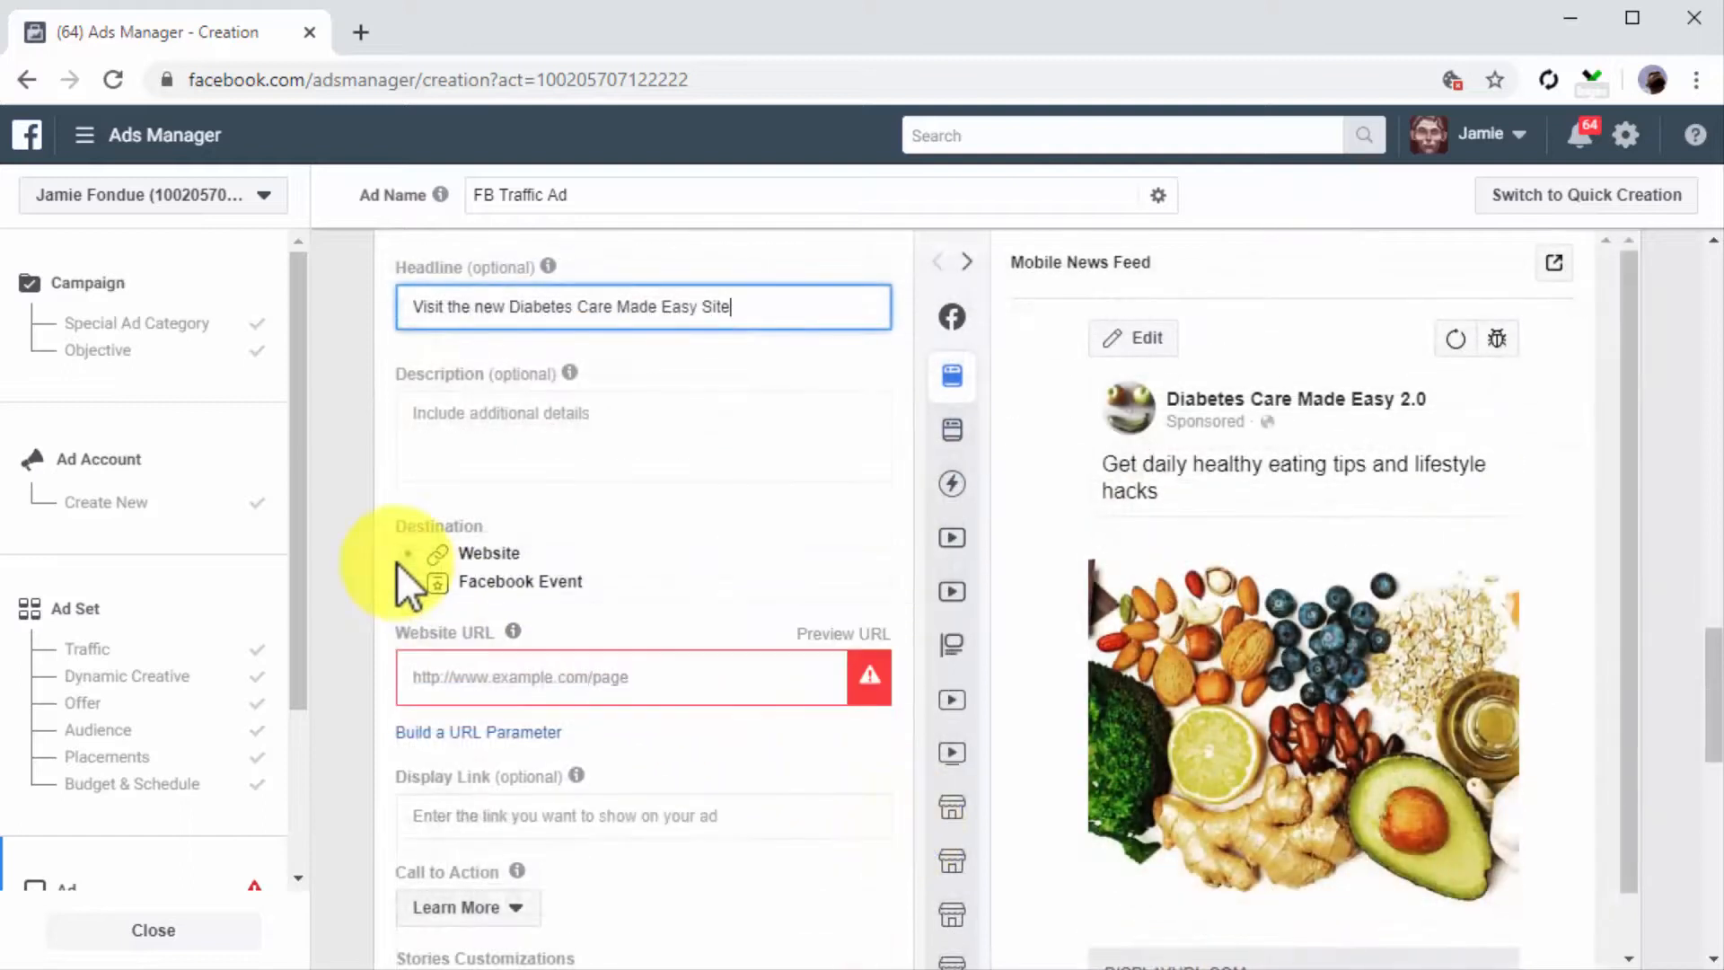
left_click(405, 556)
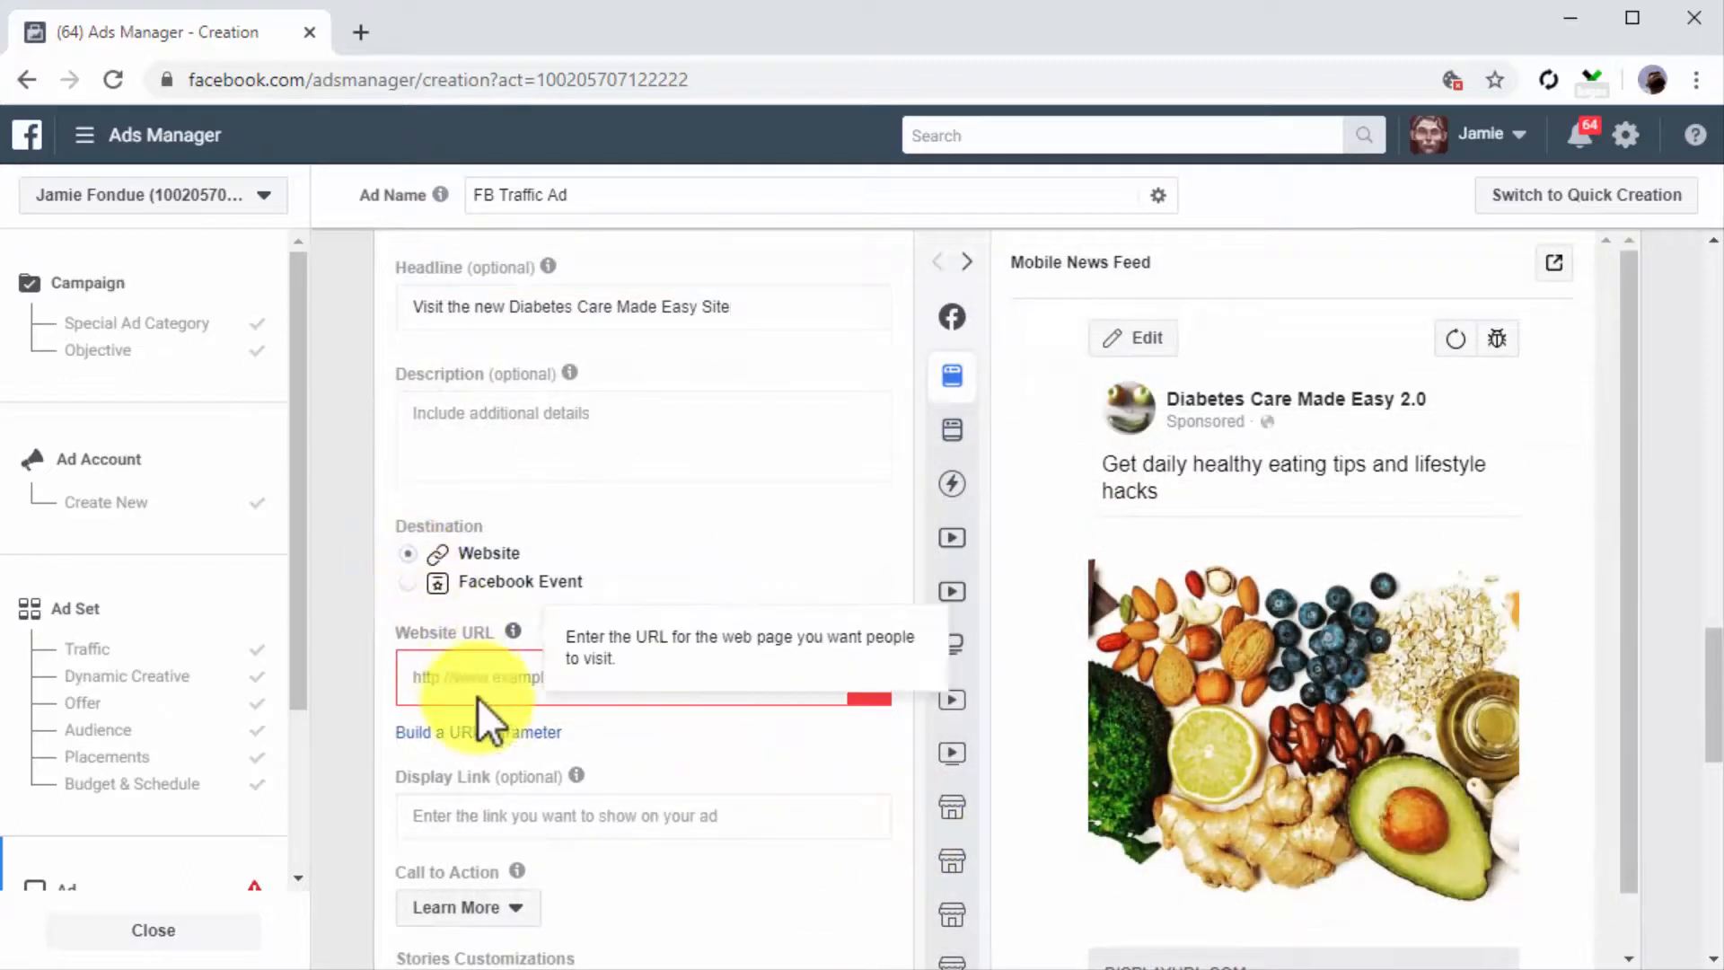
left_click(476, 688)
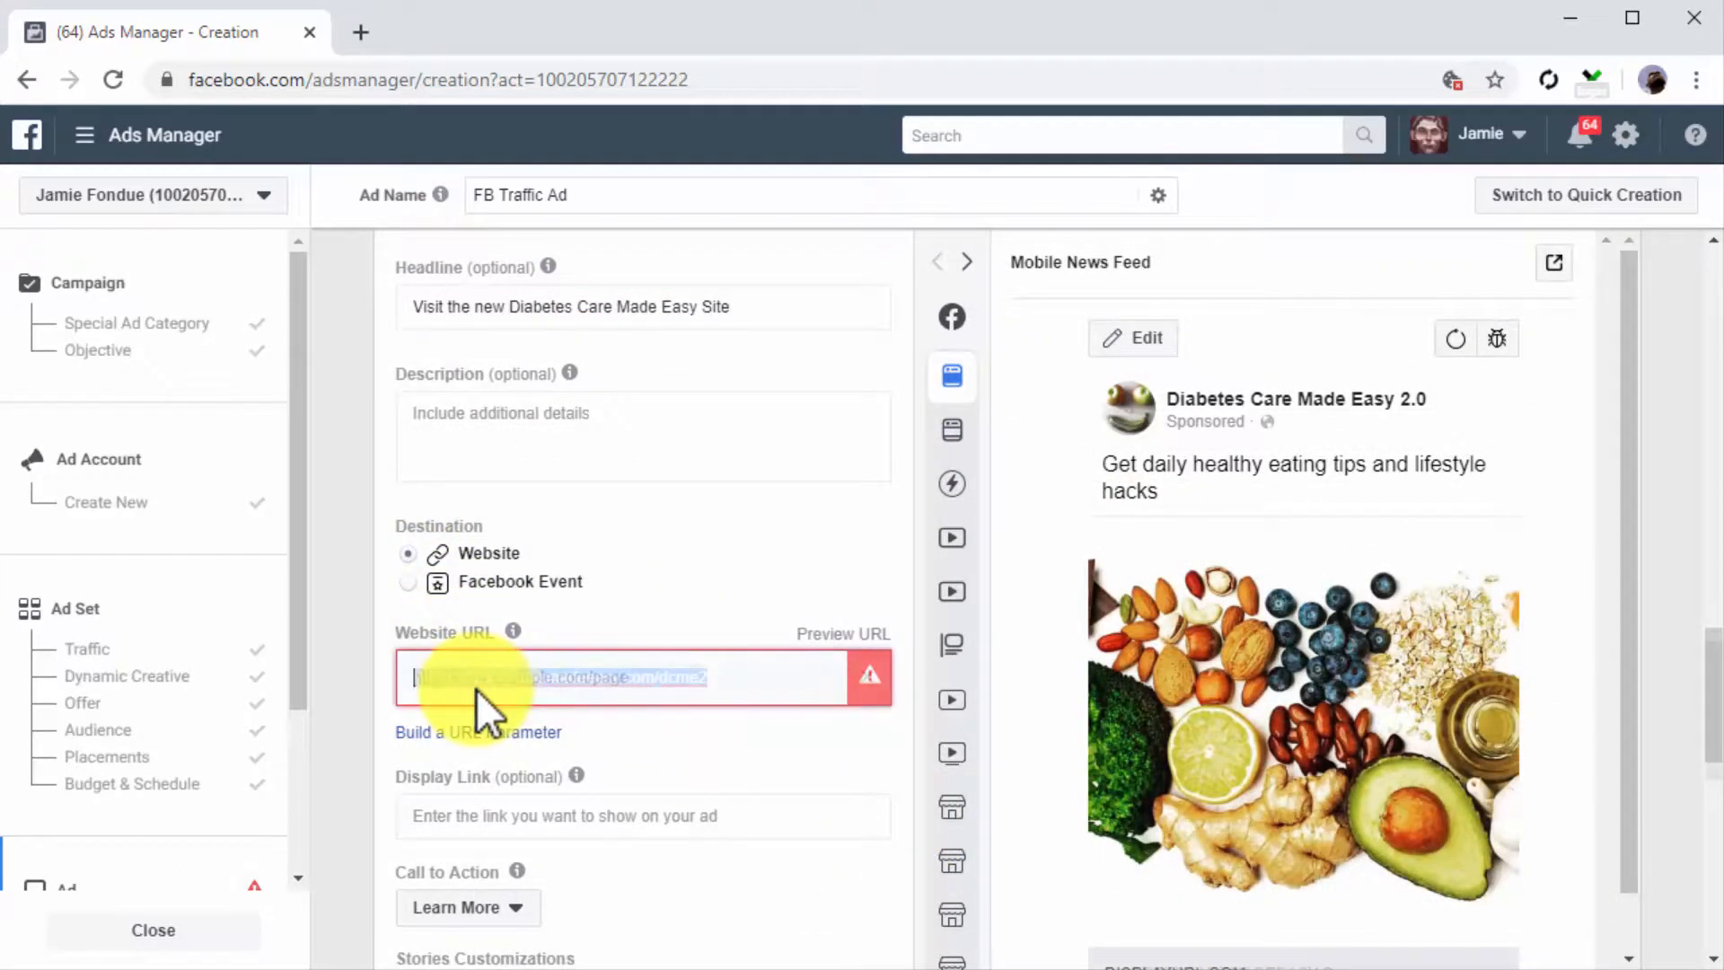
Step: Look through the call-to-action options and set the ad's call to action to No Button
scroll(745, 851, "down", 2)
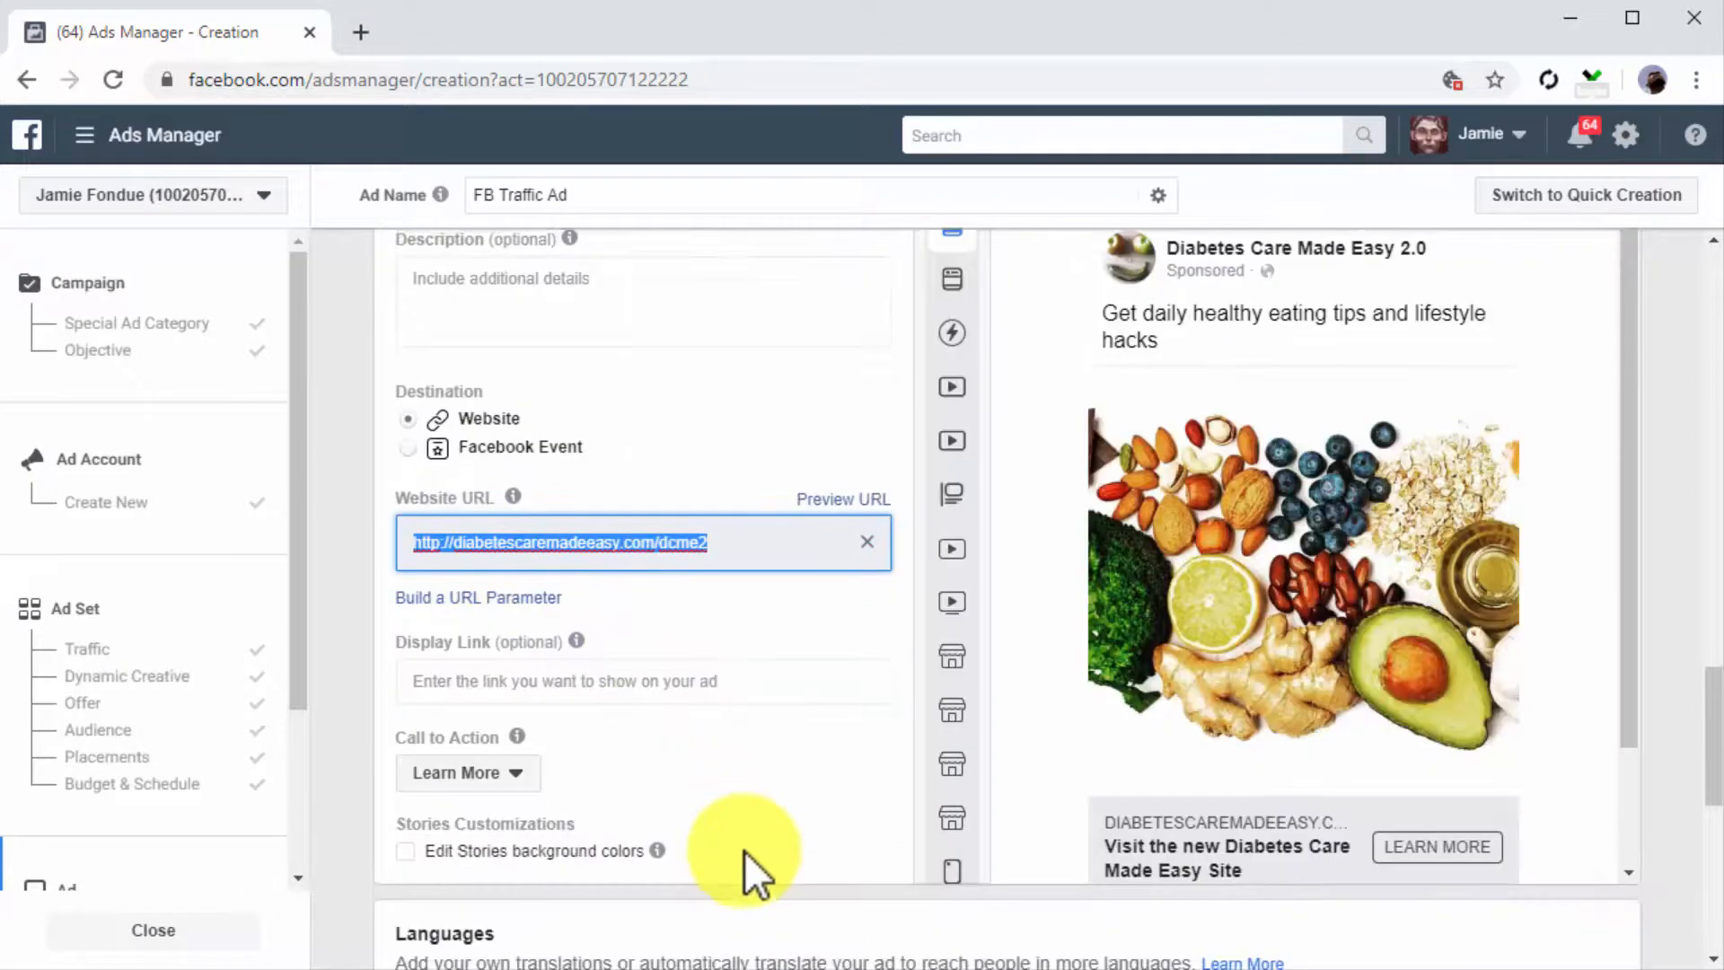
scroll(745, 851, "down", 2)
left_click(519, 646)
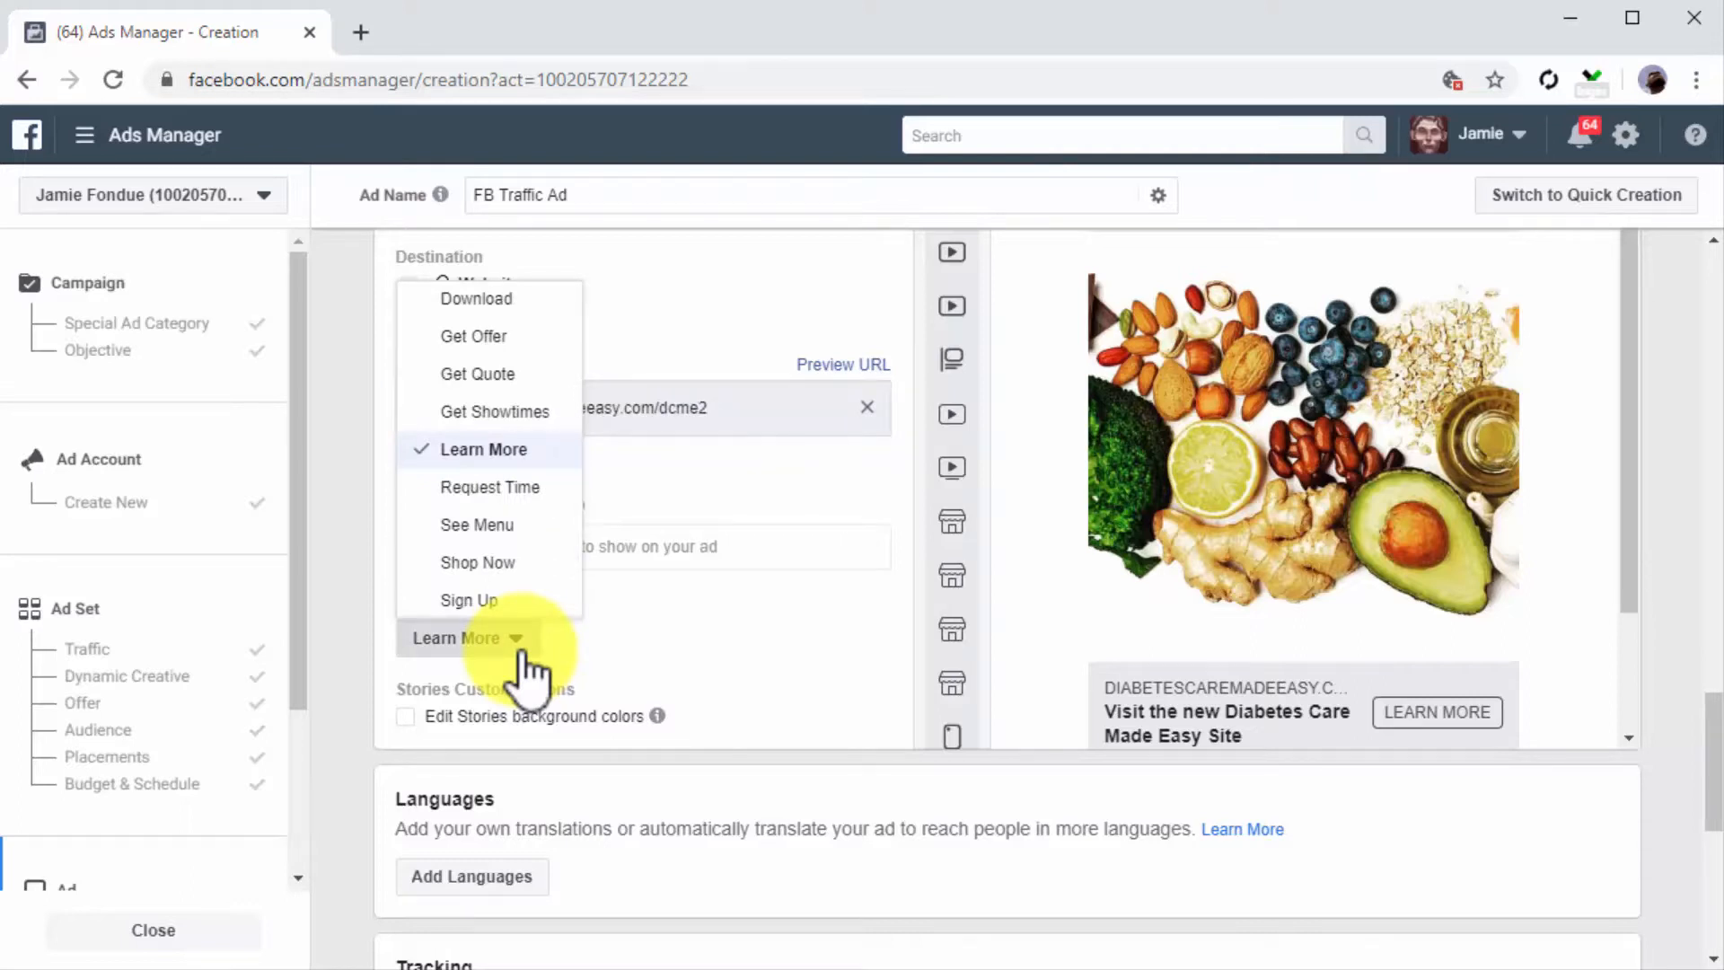
scroll(512, 616, "down", 1)
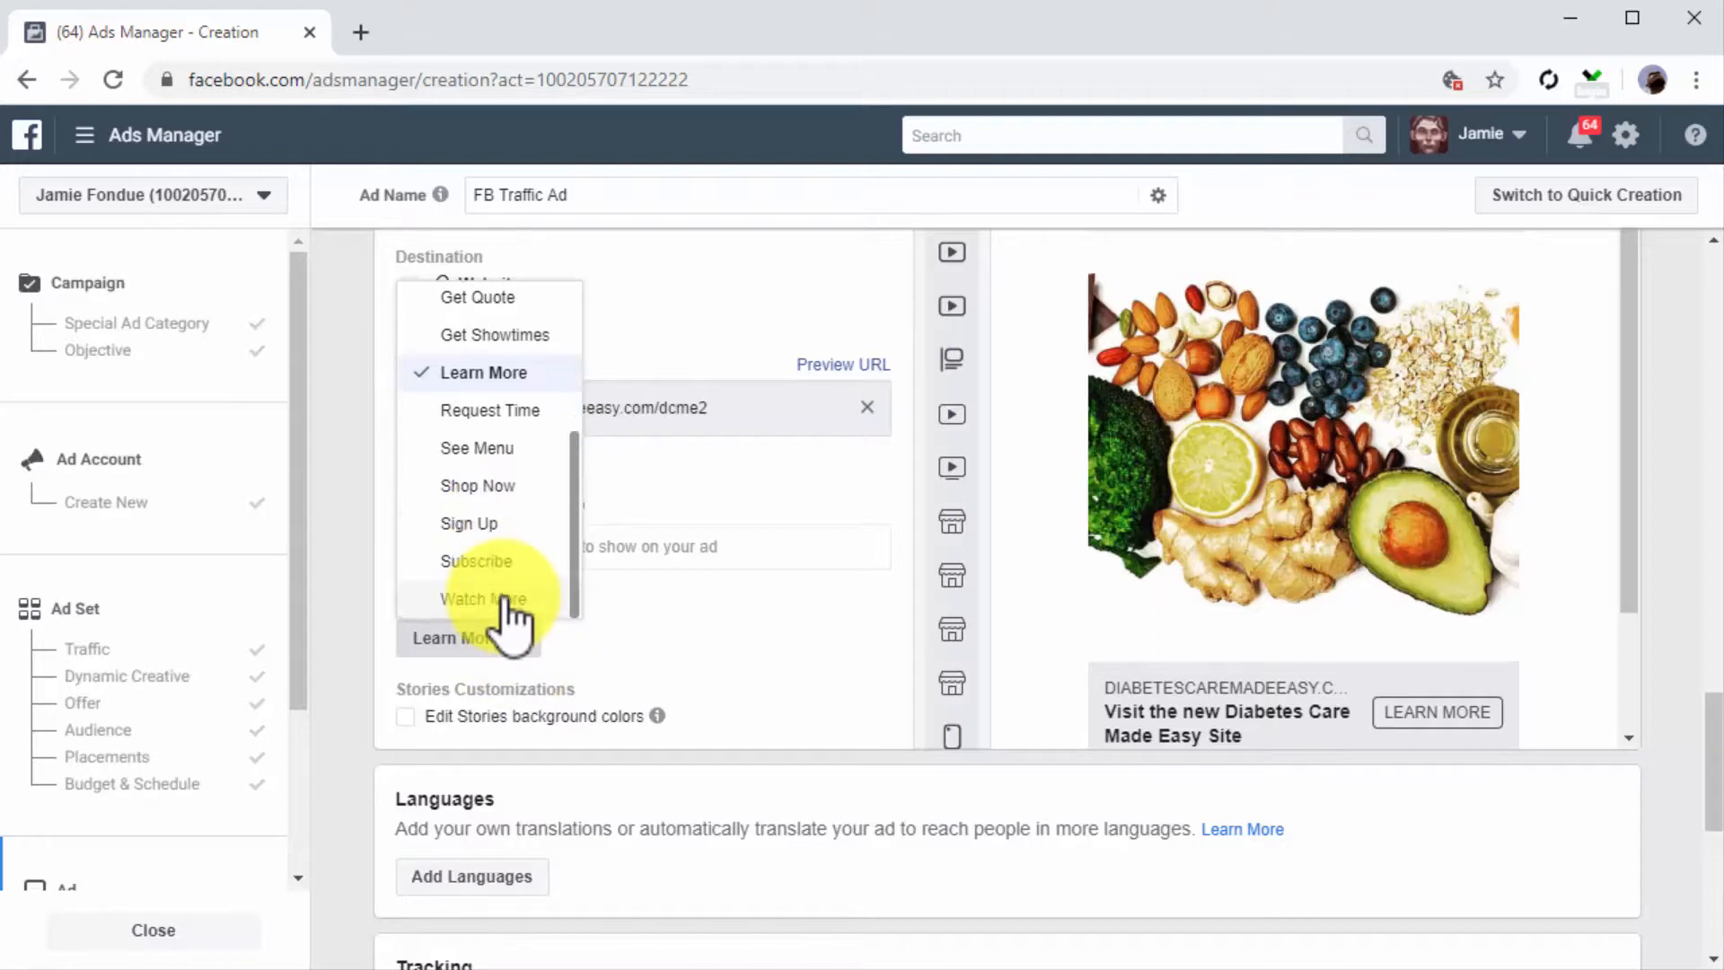
scroll(512, 616, "up", 3)
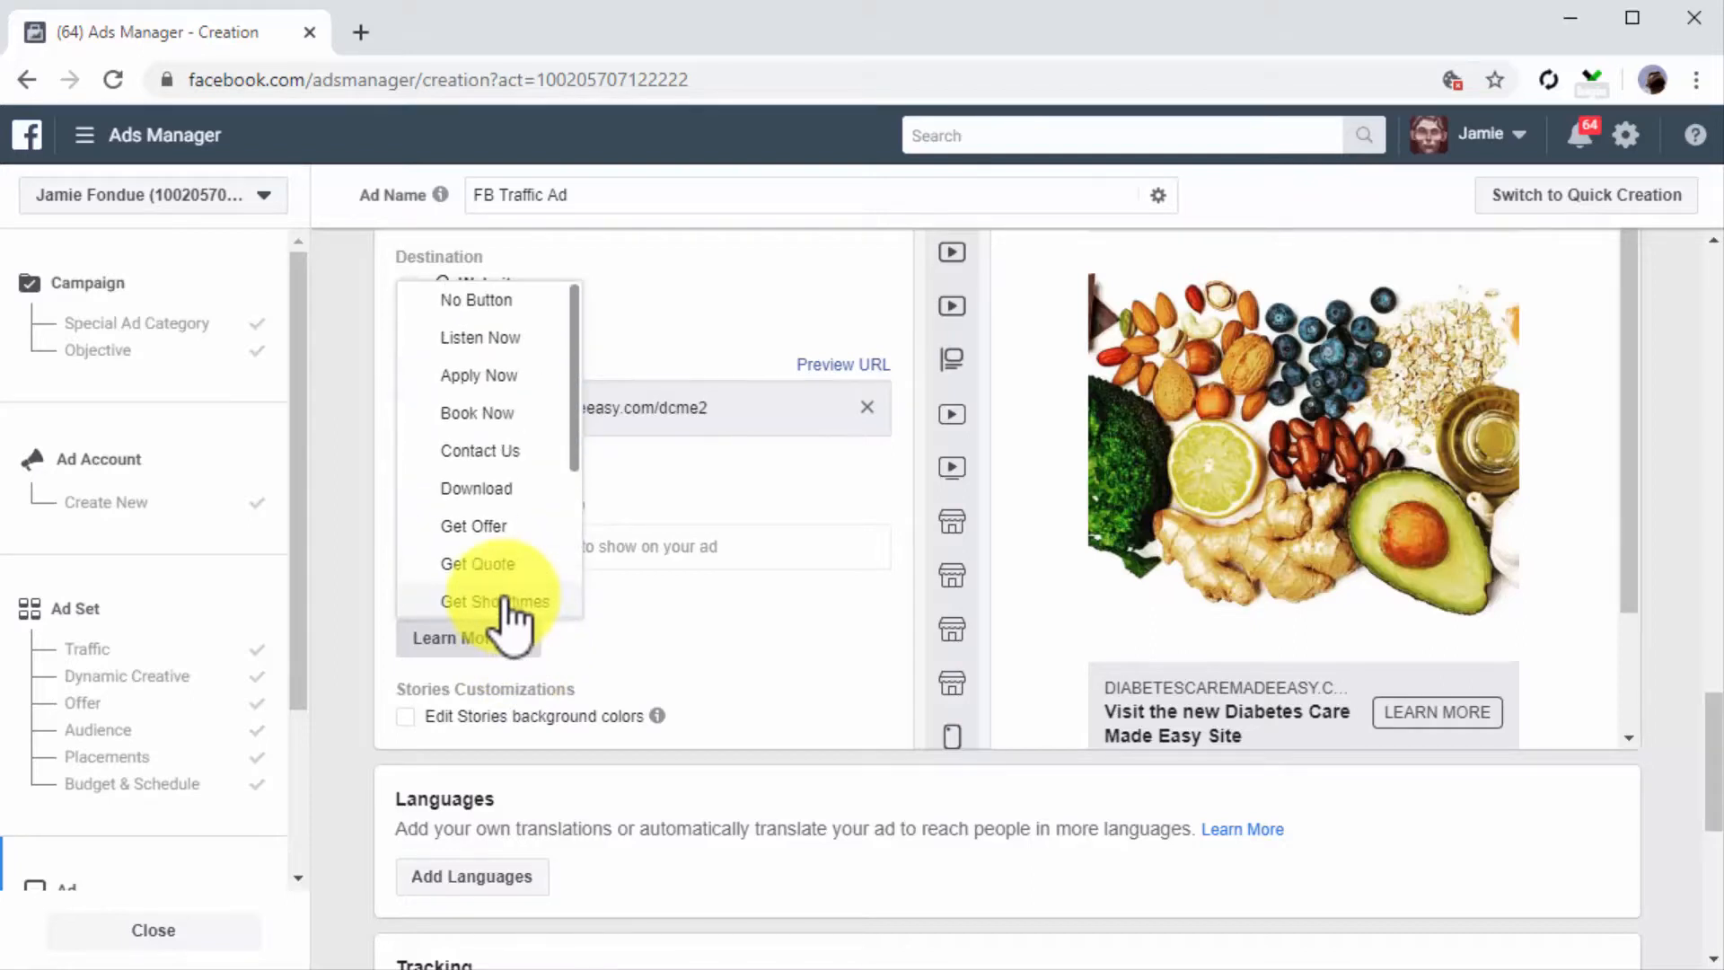
left_click(485, 304)
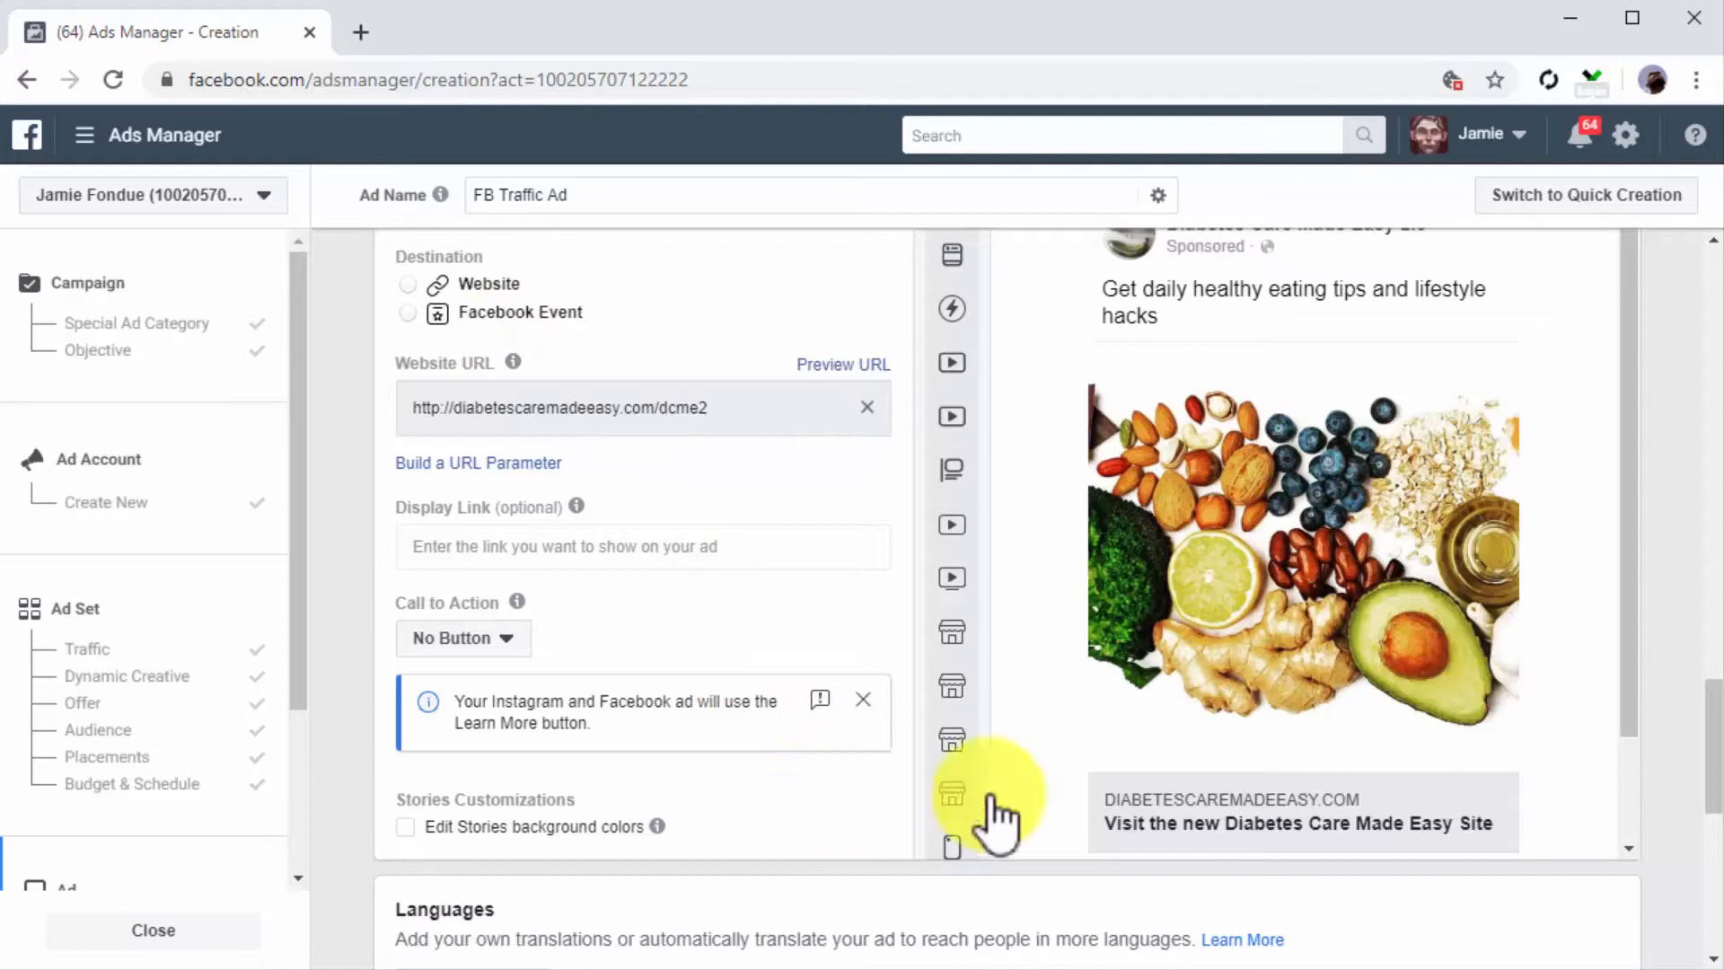
Step: Open the pre-confirmation review of the campaign and check its placement, budget and ad details
scroll(1650, 763, "up", 1)
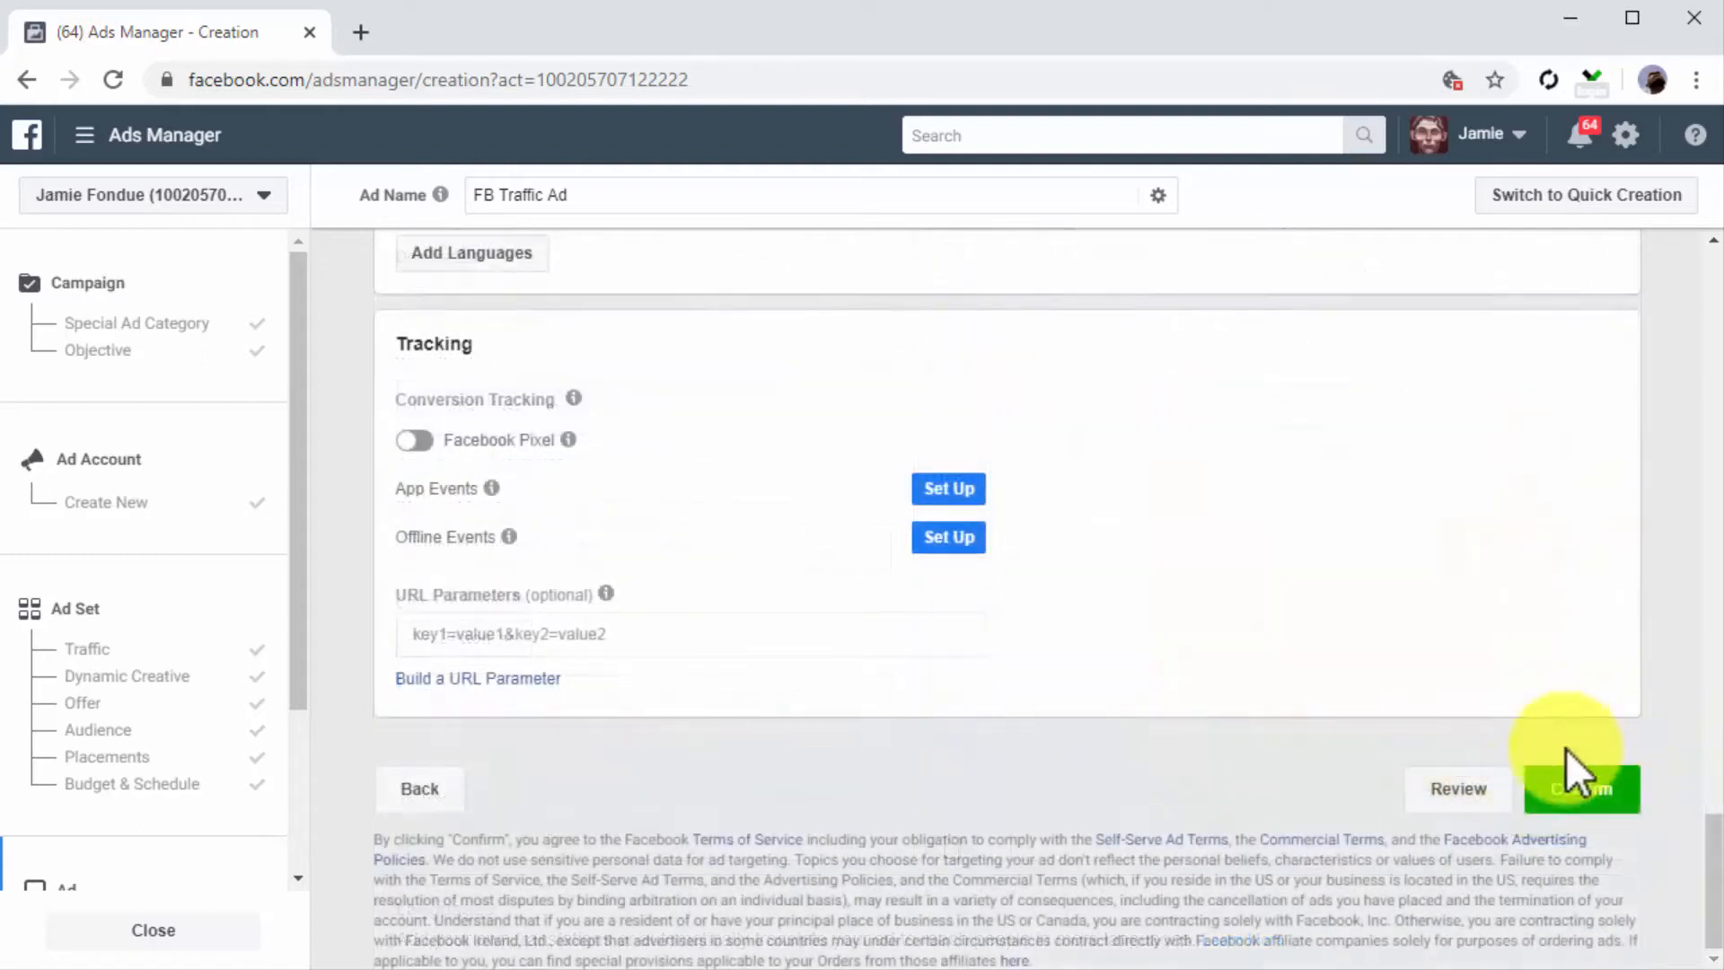
left_click(1469, 790)
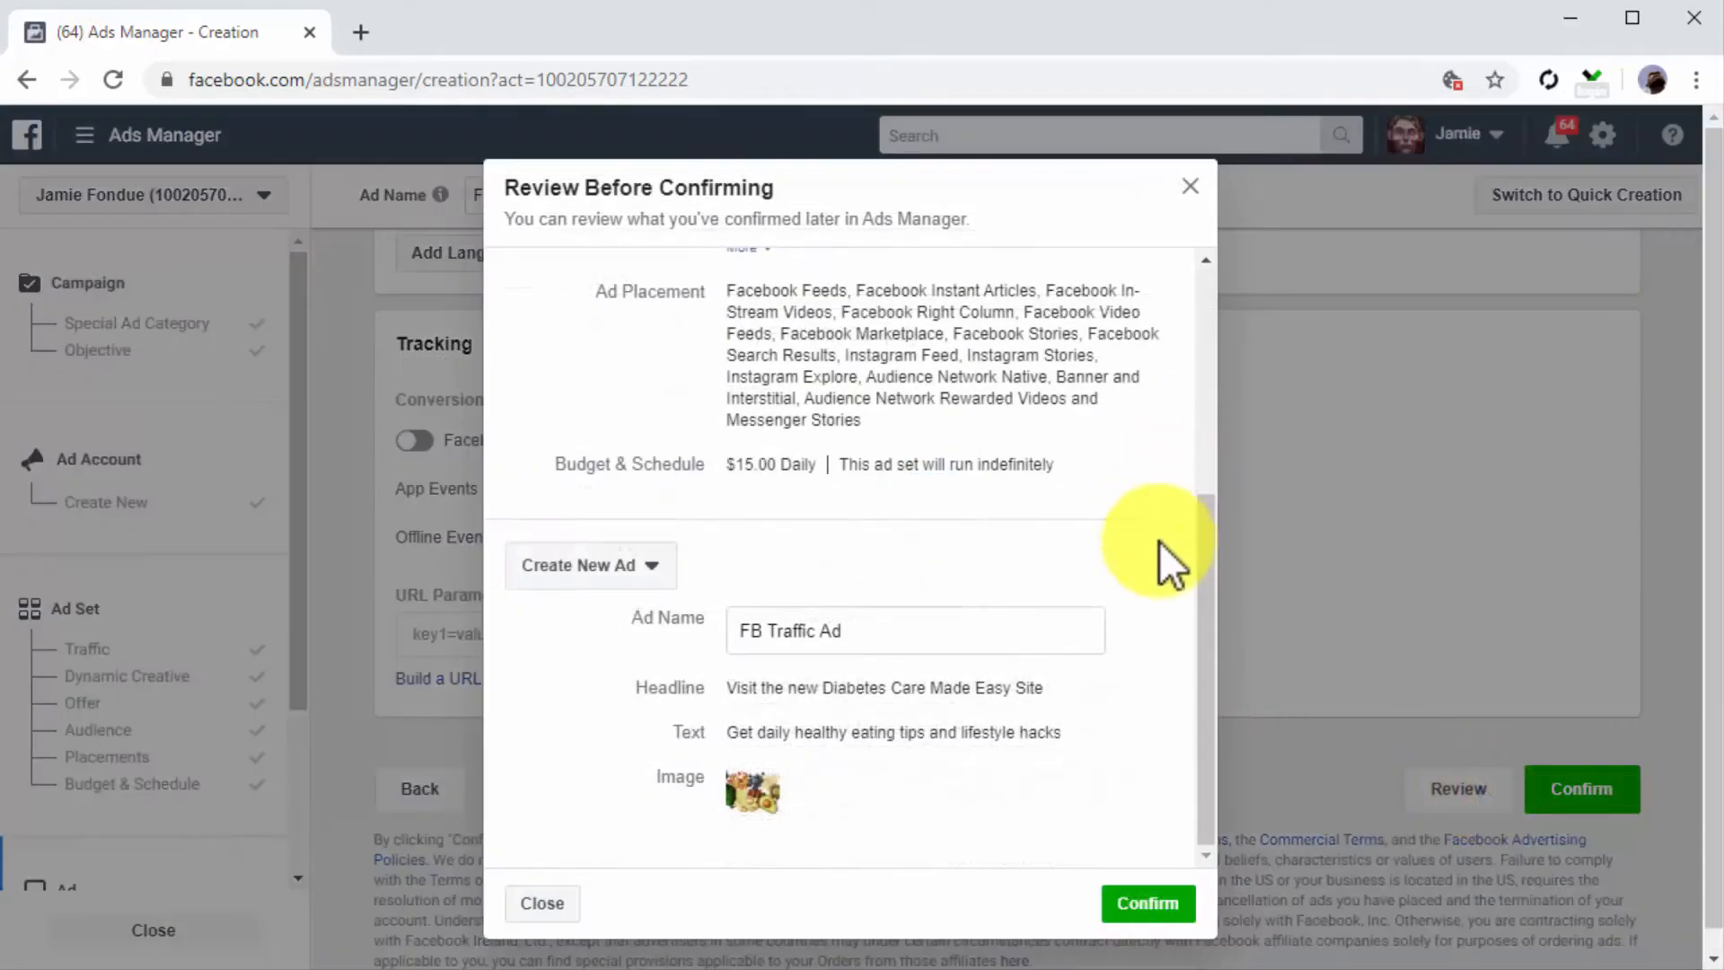